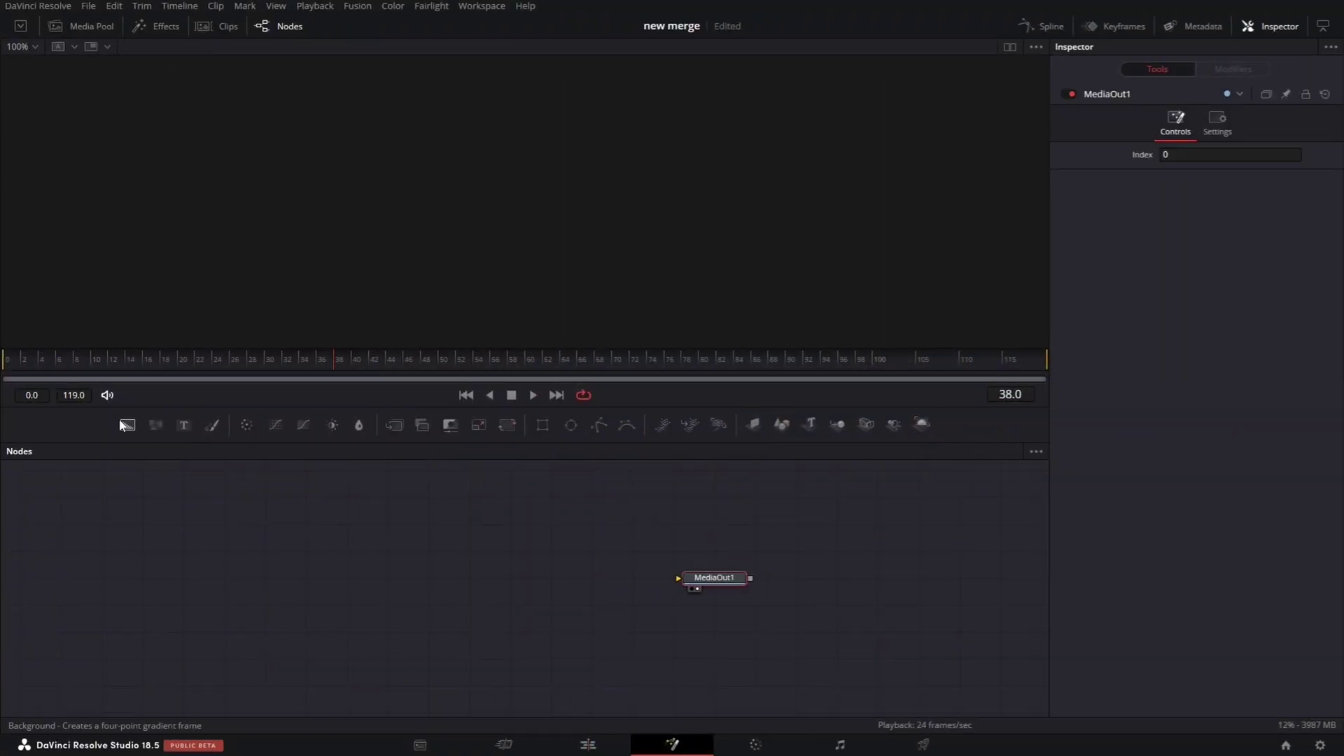
- Add Background1 feeding MediaOut1, then insert MultiMerge1 between them via the 'unmu' search
{"action": "left_click_drag", "start_coordinate": [125, 423], "coordinate": [723, 582]}
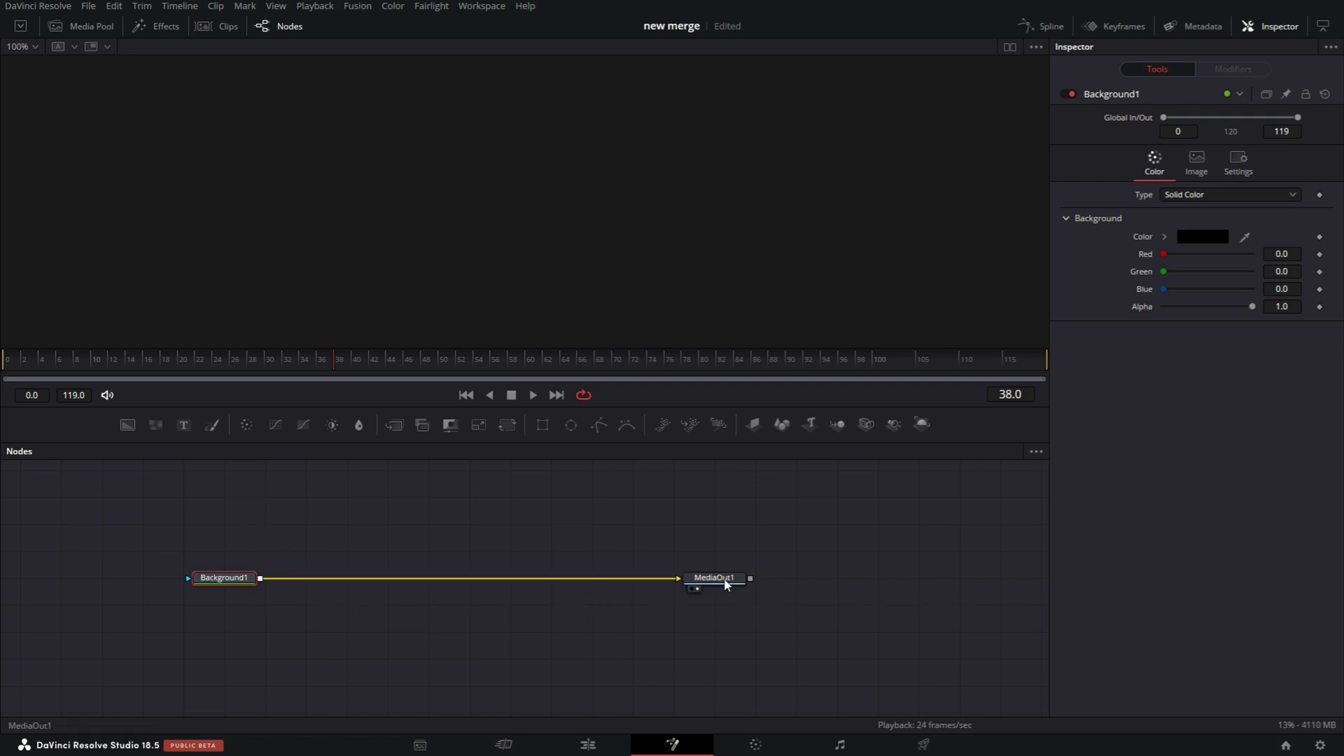
{"action": "left_click", "coordinate": [696, 587]}
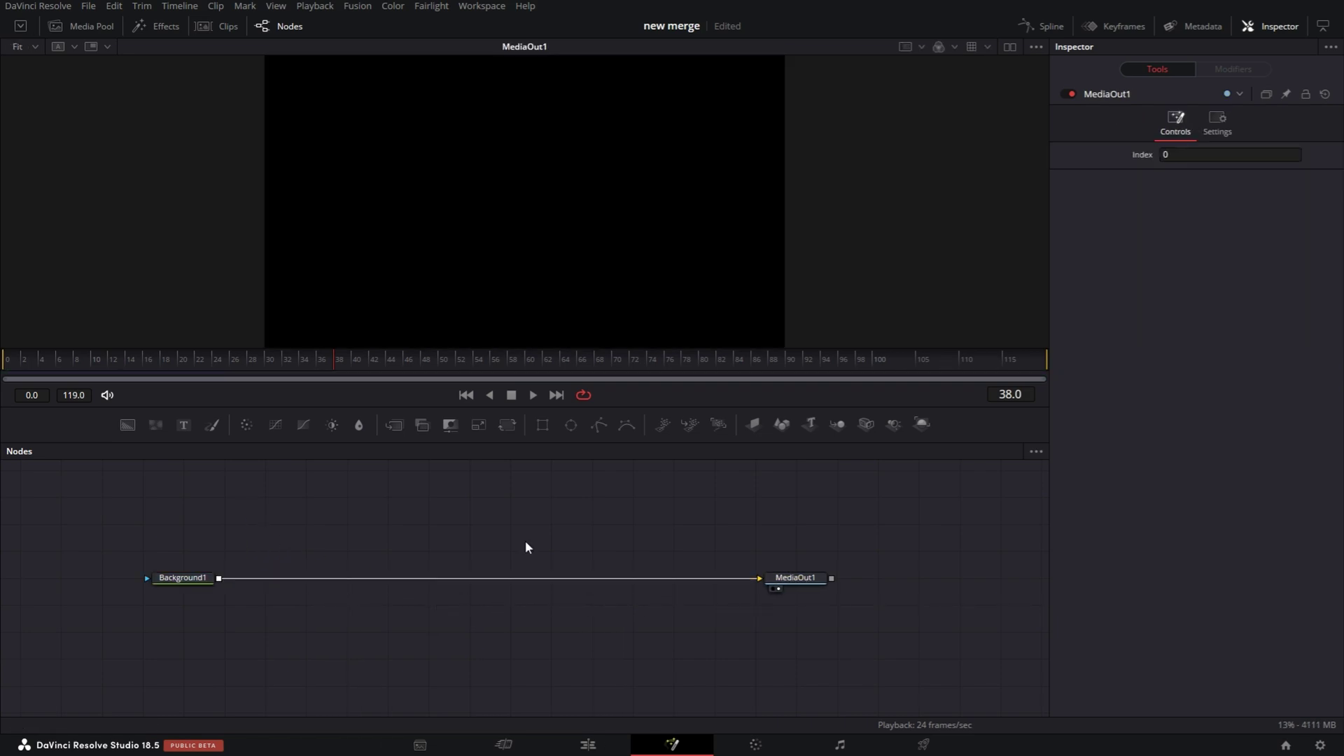
{"action": "key", "text": "shift+space"}
{"action": "type", "text": "un"}
{"action": "type", "text": "mu"}
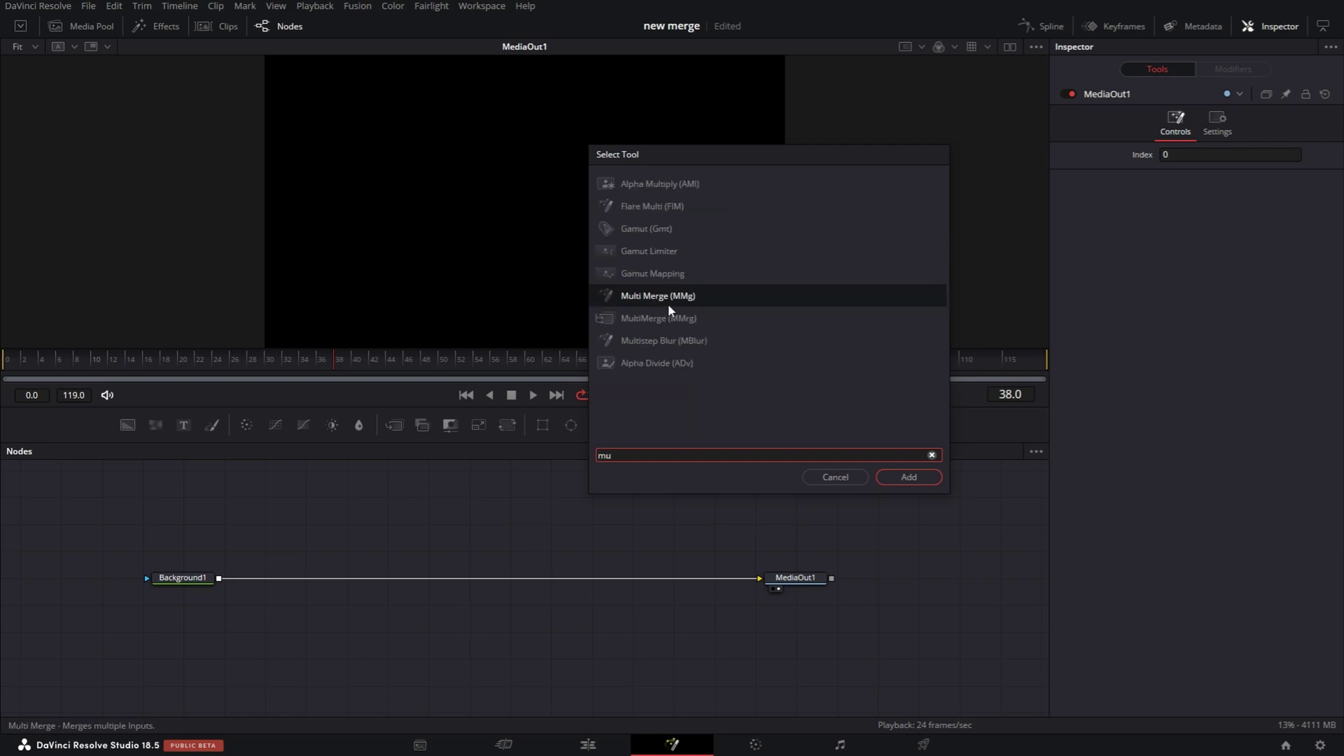
{"action": "left_click", "coordinate": [632, 317]}
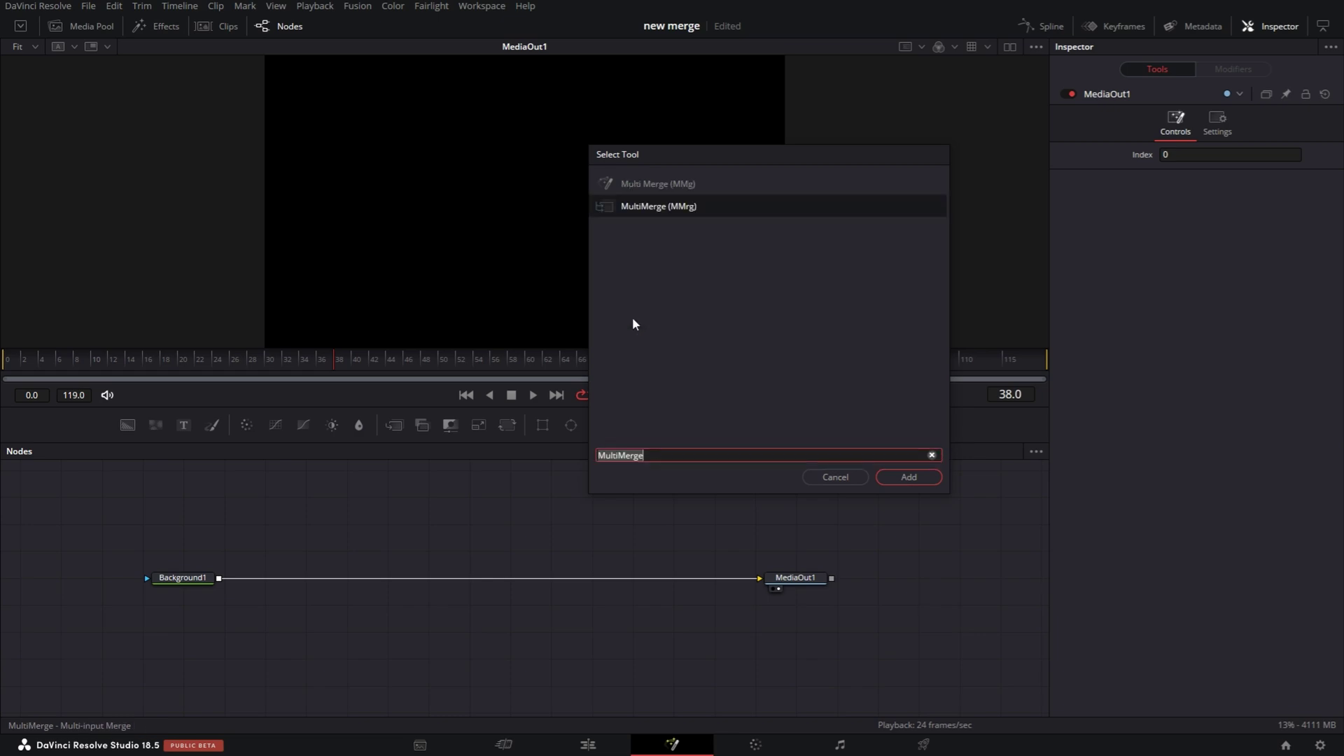
{"action": "left_click", "coordinate": [898, 479]}
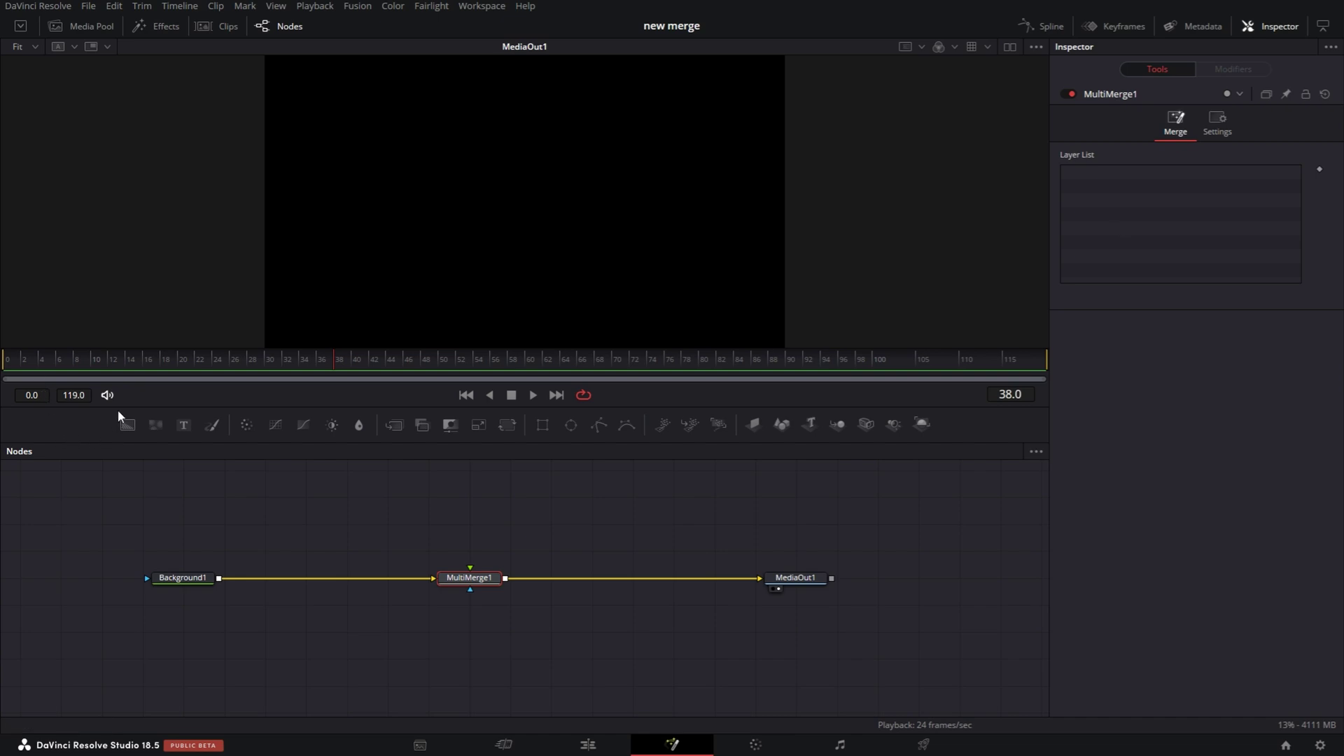
- Connect Background2 to MultiMerge1 above-left of it and make it solid red
{"action": "left_click_drag", "start_coordinate": [128, 425], "coordinate": [468, 588]}
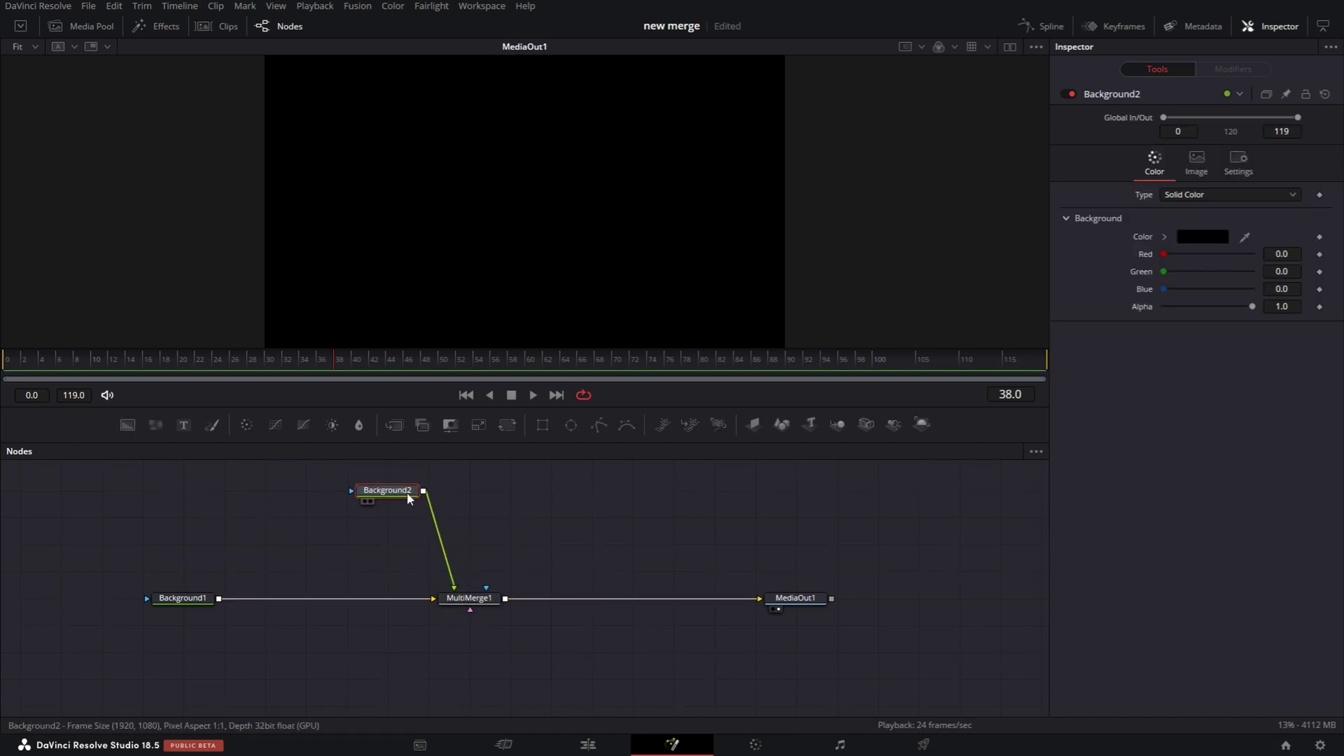
{"action": "left_click_drag", "start_coordinate": [406, 493], "coordinate": [365, 547]}
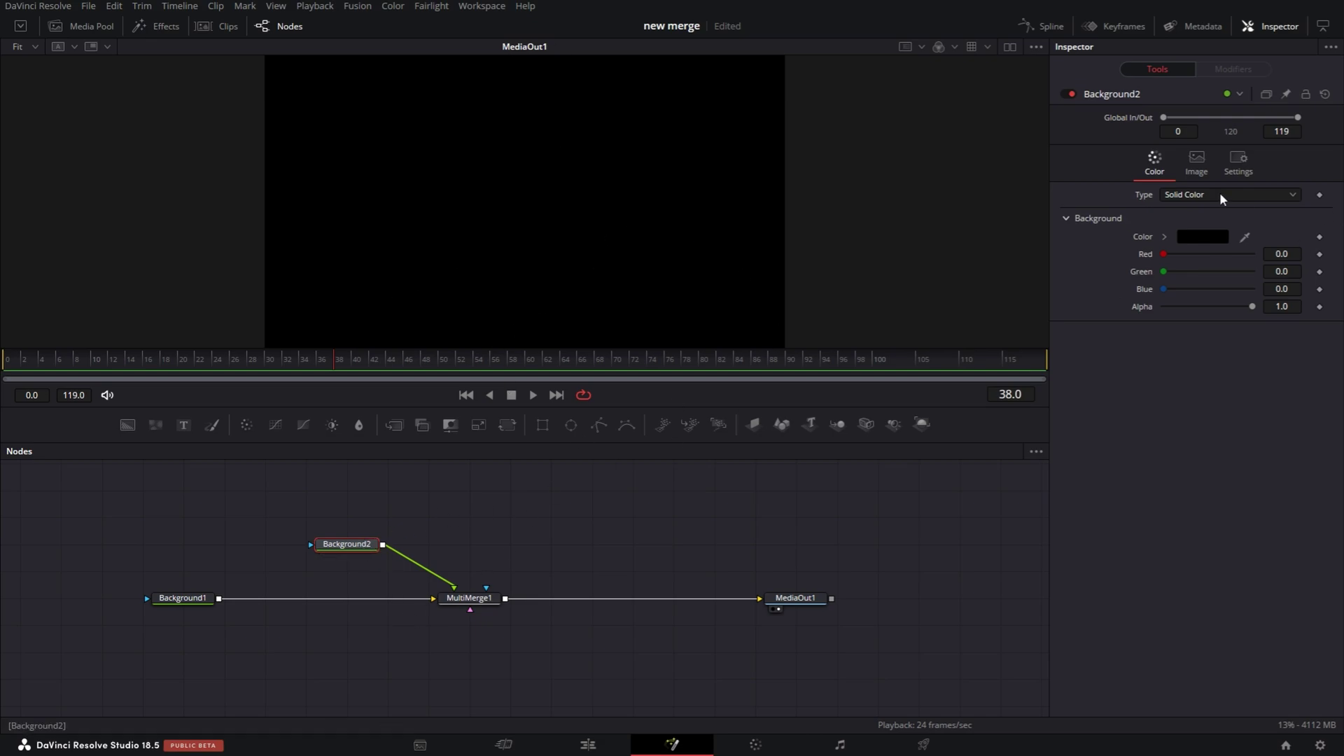
{"action": "left_click_drag", "start_coordinate": [1167, 257], "coordinate": [1260, 259]}
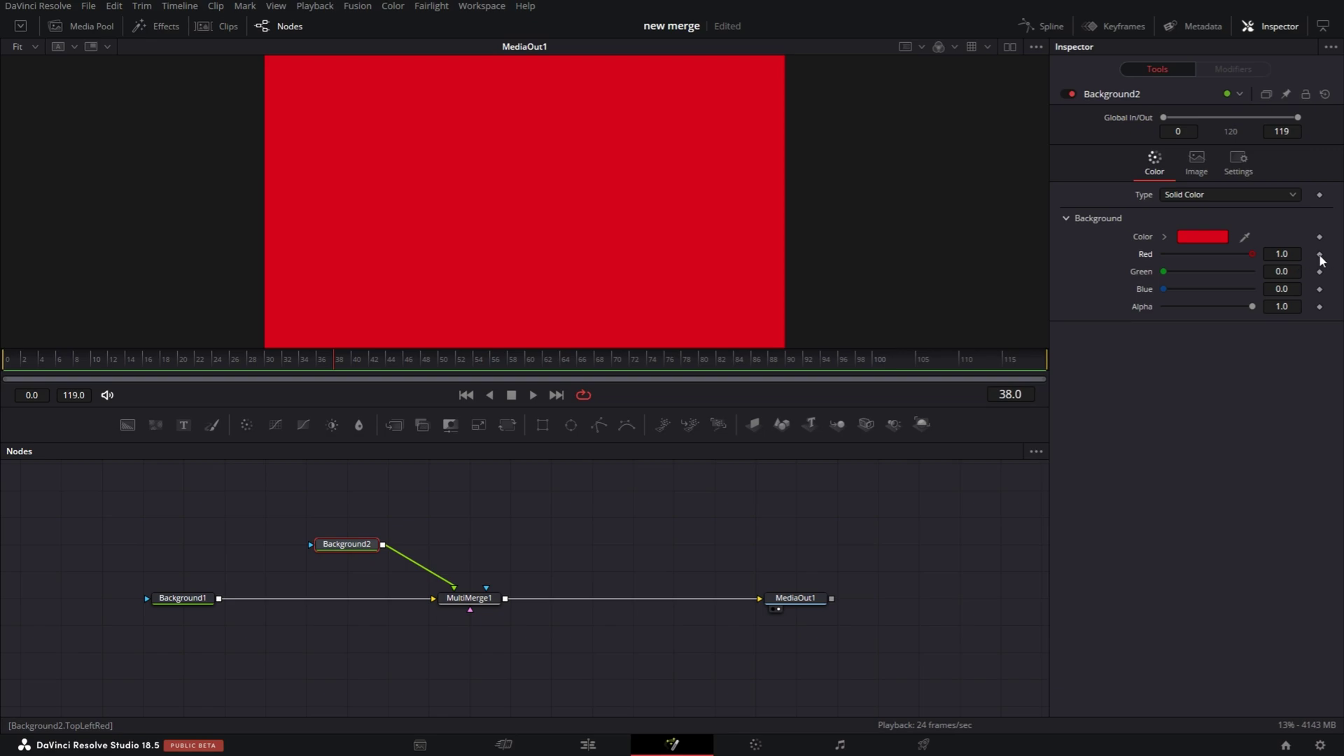
- Add Background3 and Background4 as new MultiMerge1 layers, coloured green and blue
{"action": "left_click", "coordinate": [471, 598]}
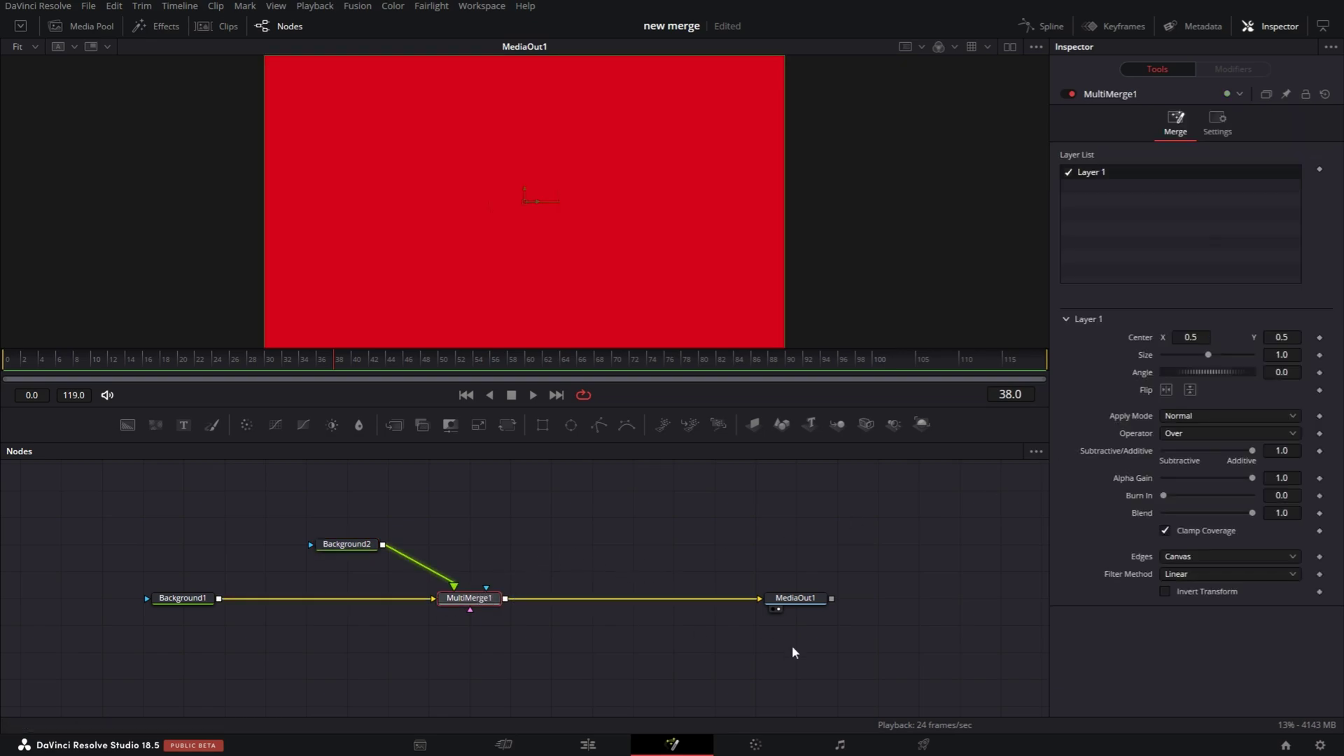
{"action": "left_click", "coordinate": [127, 425]}
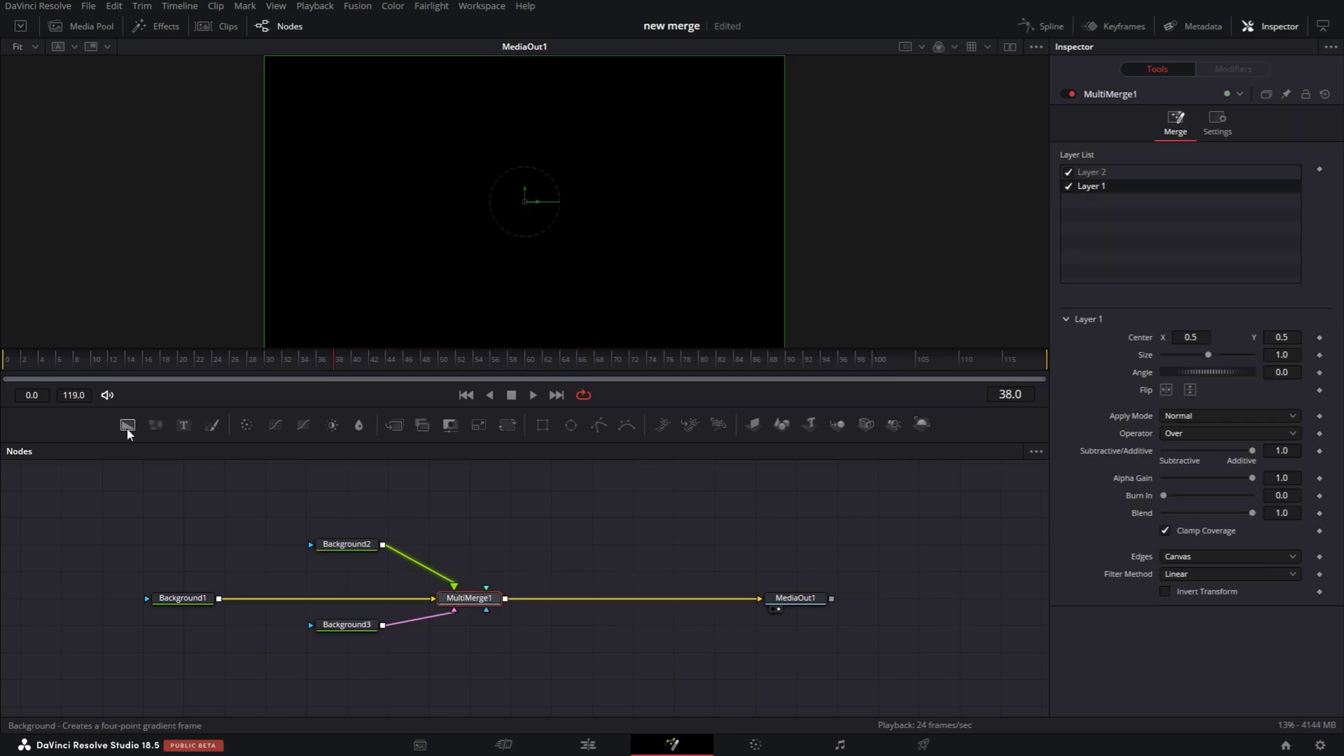
{"action": "left_click", "coordinate": [127, 425]}
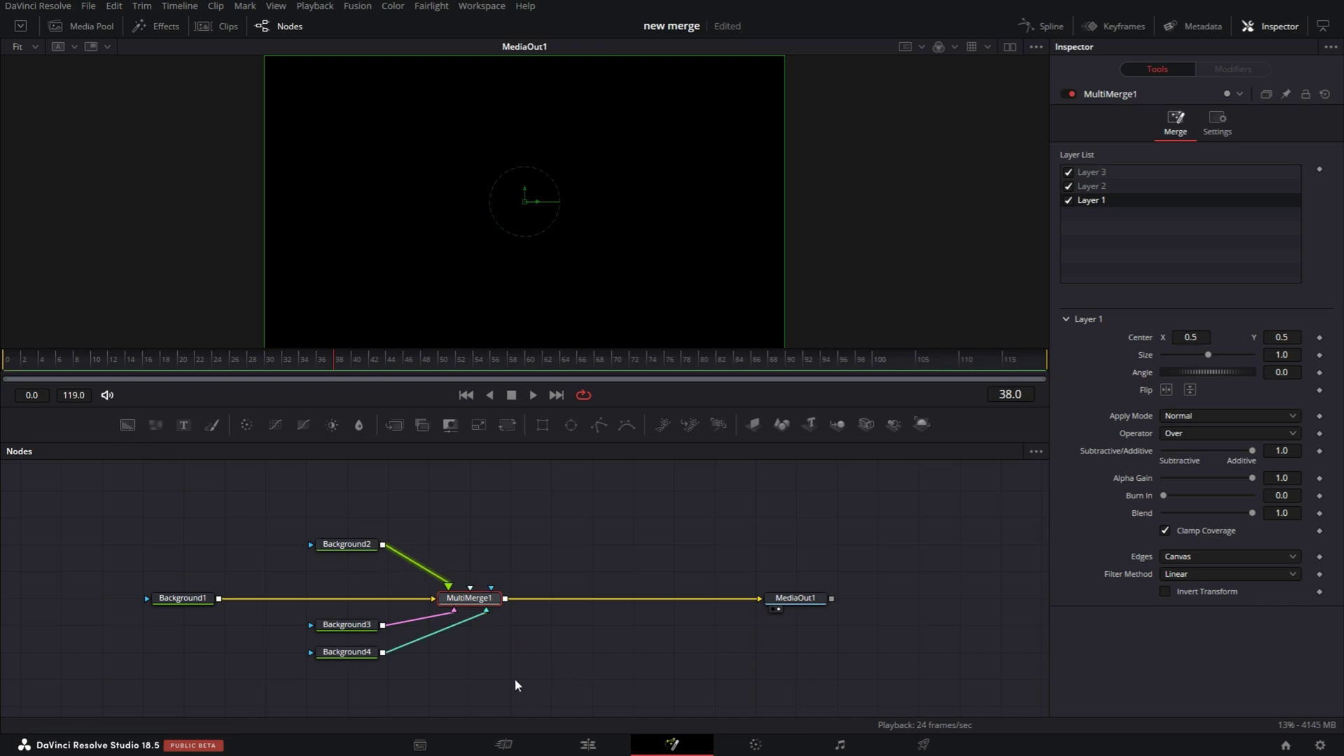
{"action": "left_click", "coordinate": [350, 625]}
{"action": "left_click_drag", "start_coordinate": [1163, 272], "coordinate": [1320, 276]}
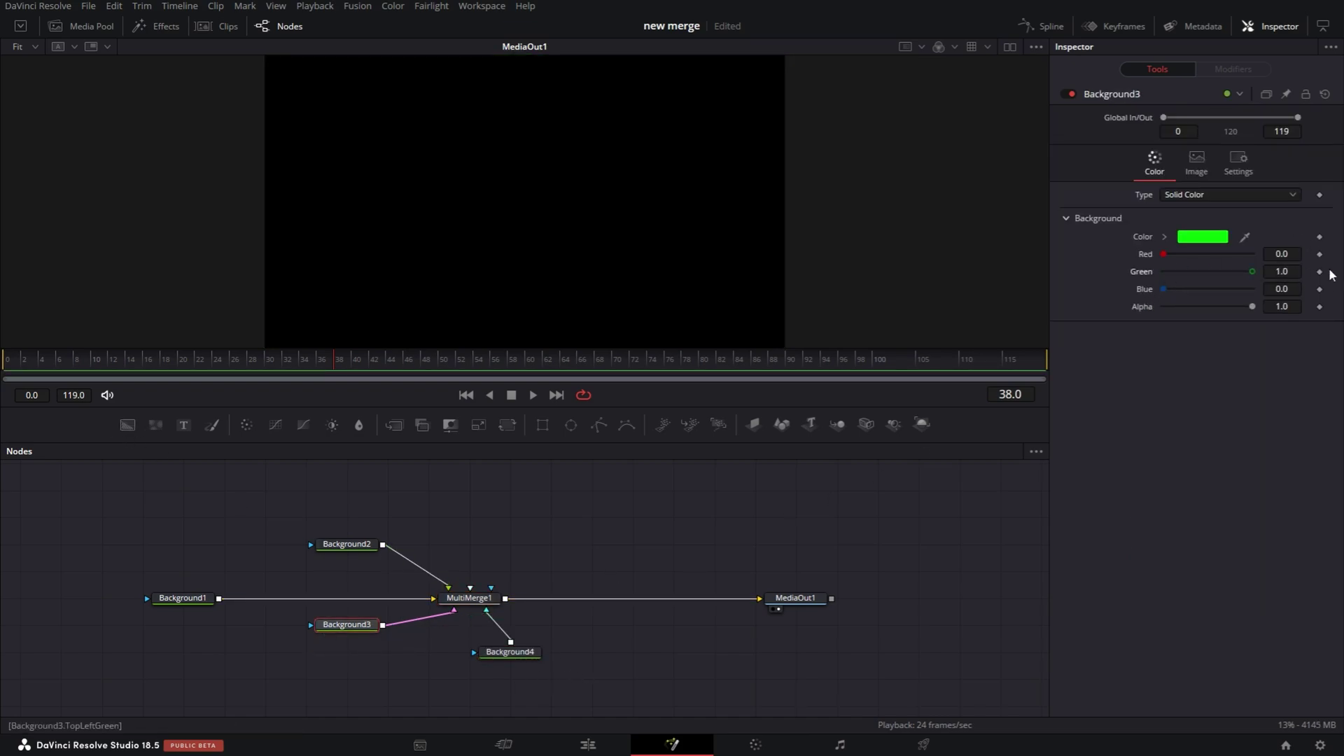
{"action": "left_click", "coordinate": [516, 653]}
{"action": "left_click_drag", "start_coordinate": [1163, 288], "coordinate": [1294, 290]}
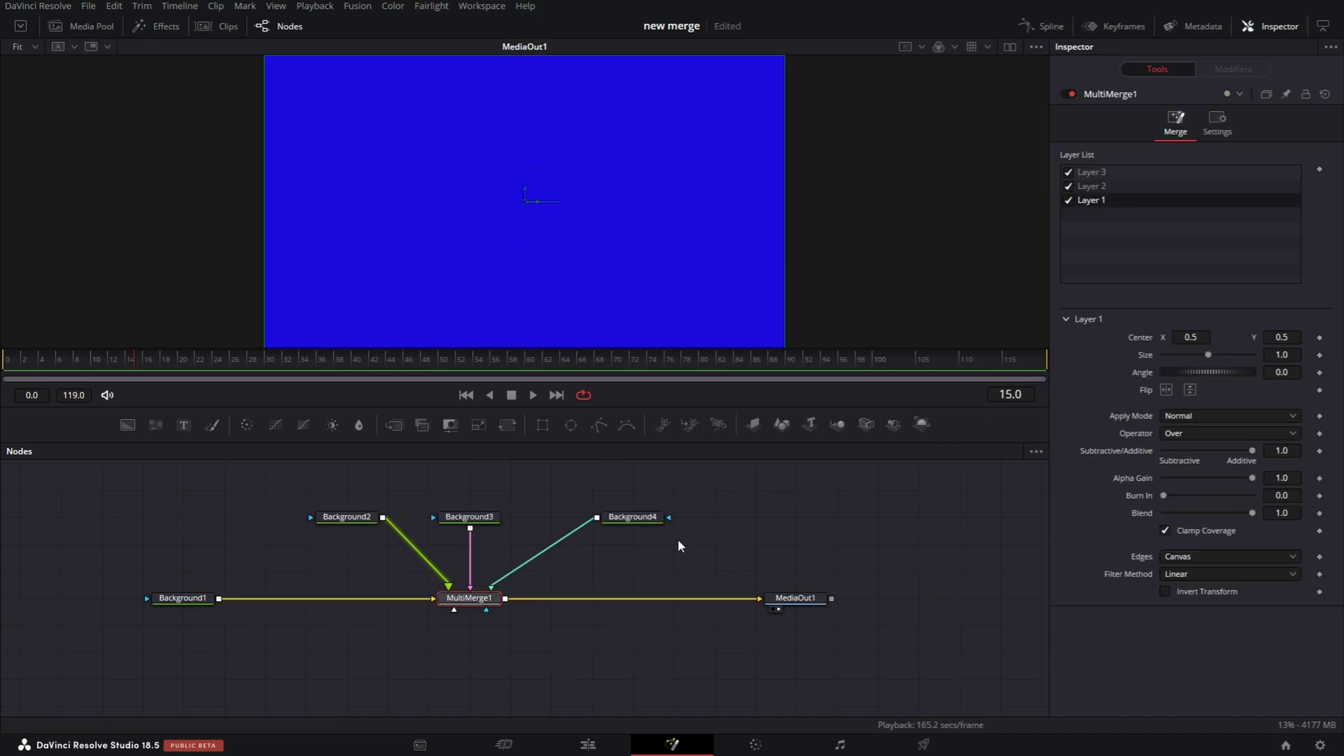
- Drag Layer 1 to the top of MultiMerge1's Layer List, giving order Layer 1, Layer 3, Layer 2
{"action": "left_click_drag", "start_coordinate": [1093, 201], "coordinate": [1090, 166]}
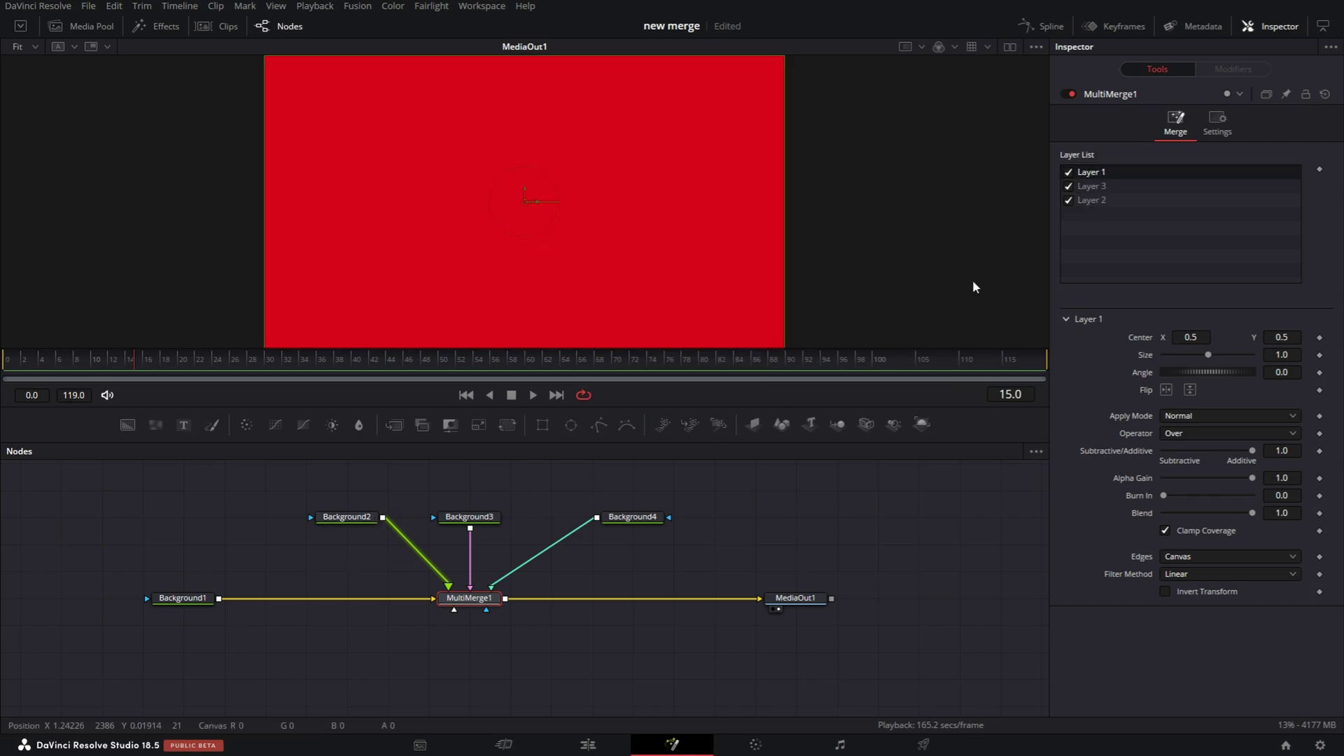
{"action": "scroll", "coordinate": [402, 581], "scroll_direction": "up", "scroll_amount": 5}
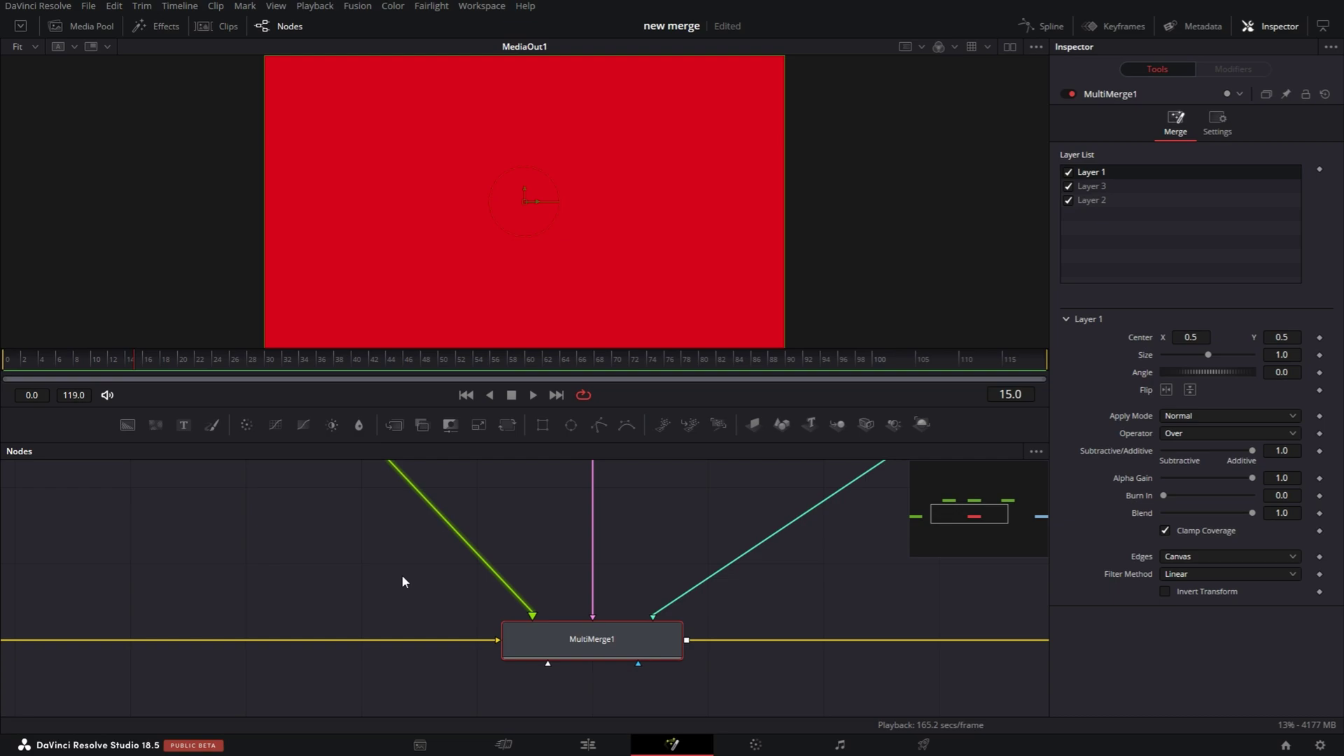
{"action": "scroll", "coordinate": [413, 564], "scroll_direction": "up", "scroll_amount": 2}
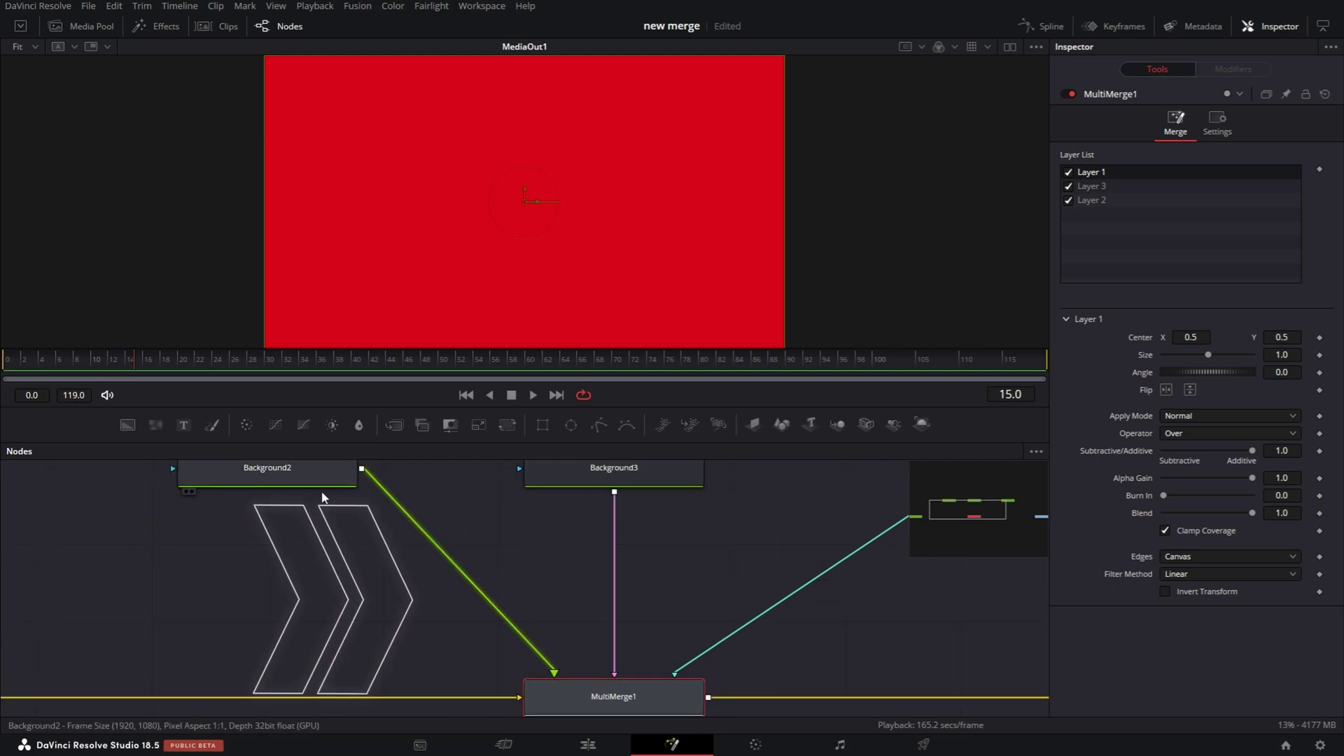
{"action": "left_click", "coordinate": [1091, 186]}
{"action": "left_click", "coordinate": [1097, 203]}
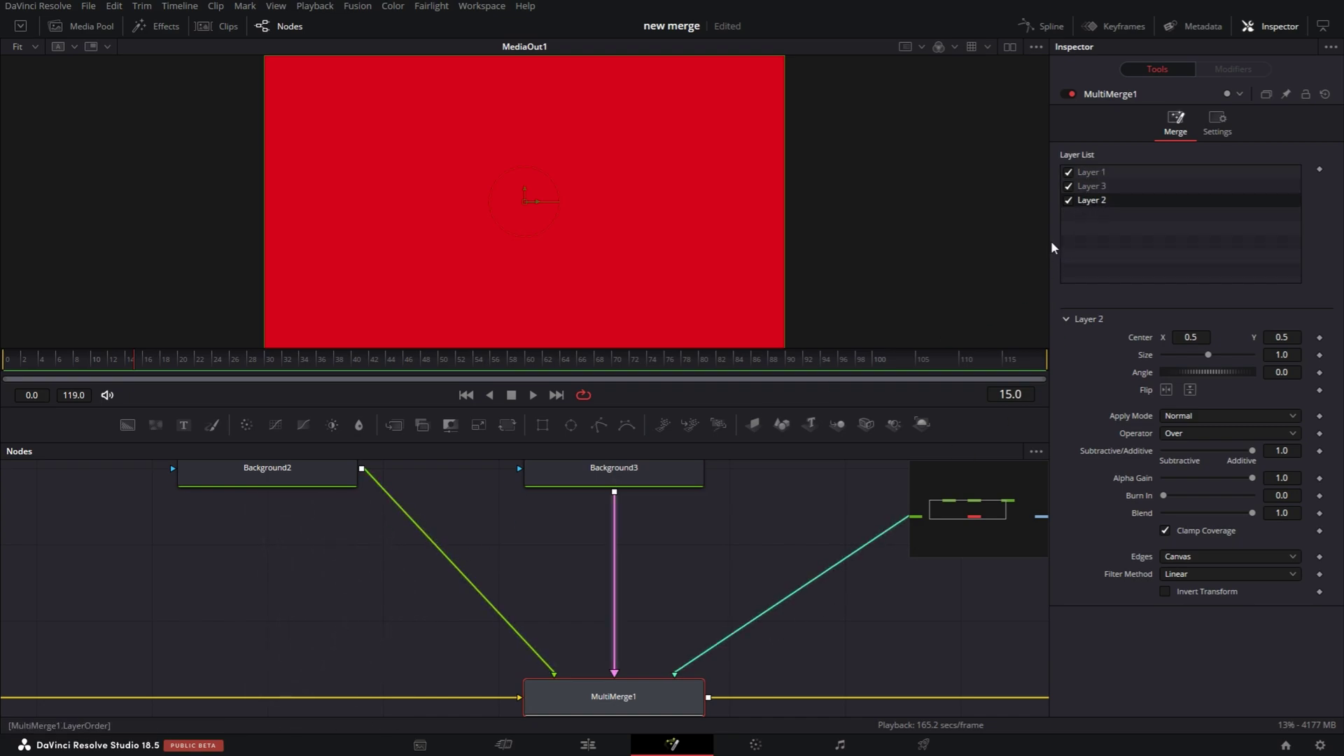
{"action": "left_click_drag", "start_coordinate": [670, 534], "coordinate": [613, 580]}
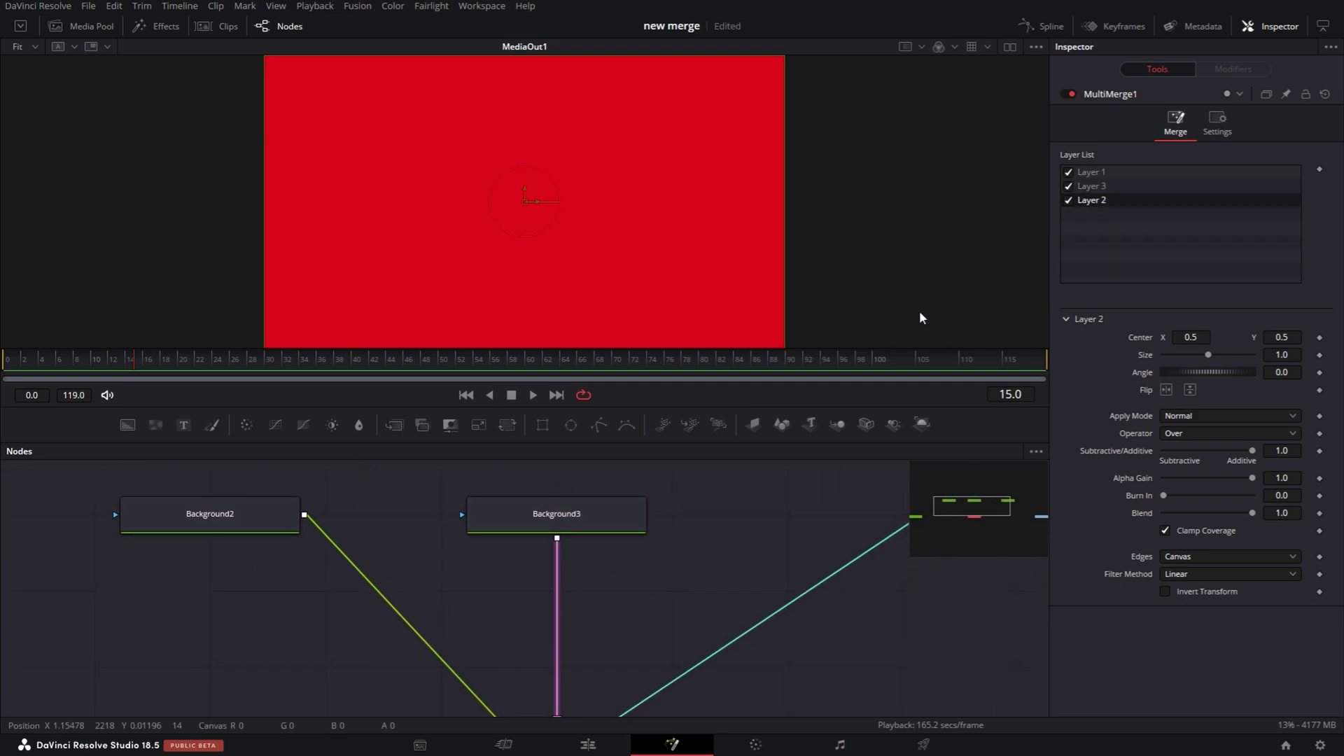
- Rename MultiMerge1's Layer 1 to 'red'
{"action": "double_click", "coordinate": [1096, 173]}
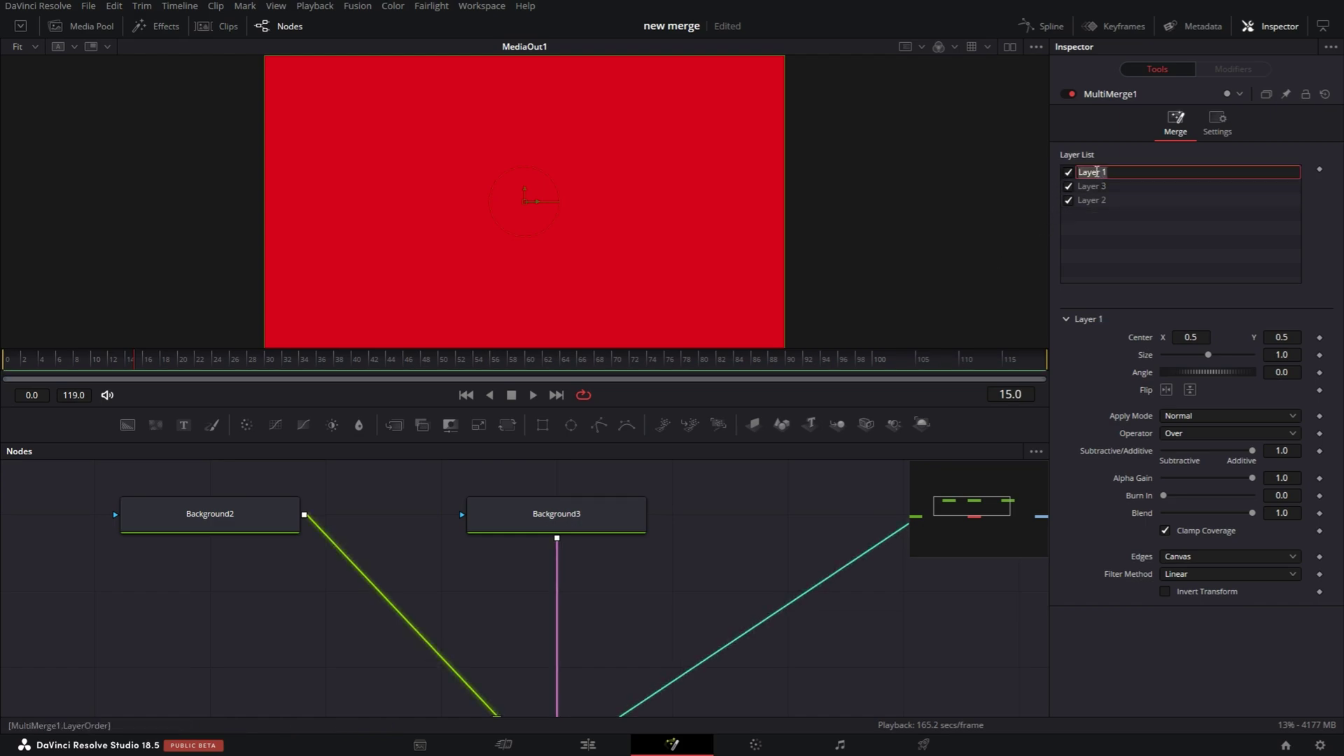
{"action": "left_click", "coordinate": [174, 519]}
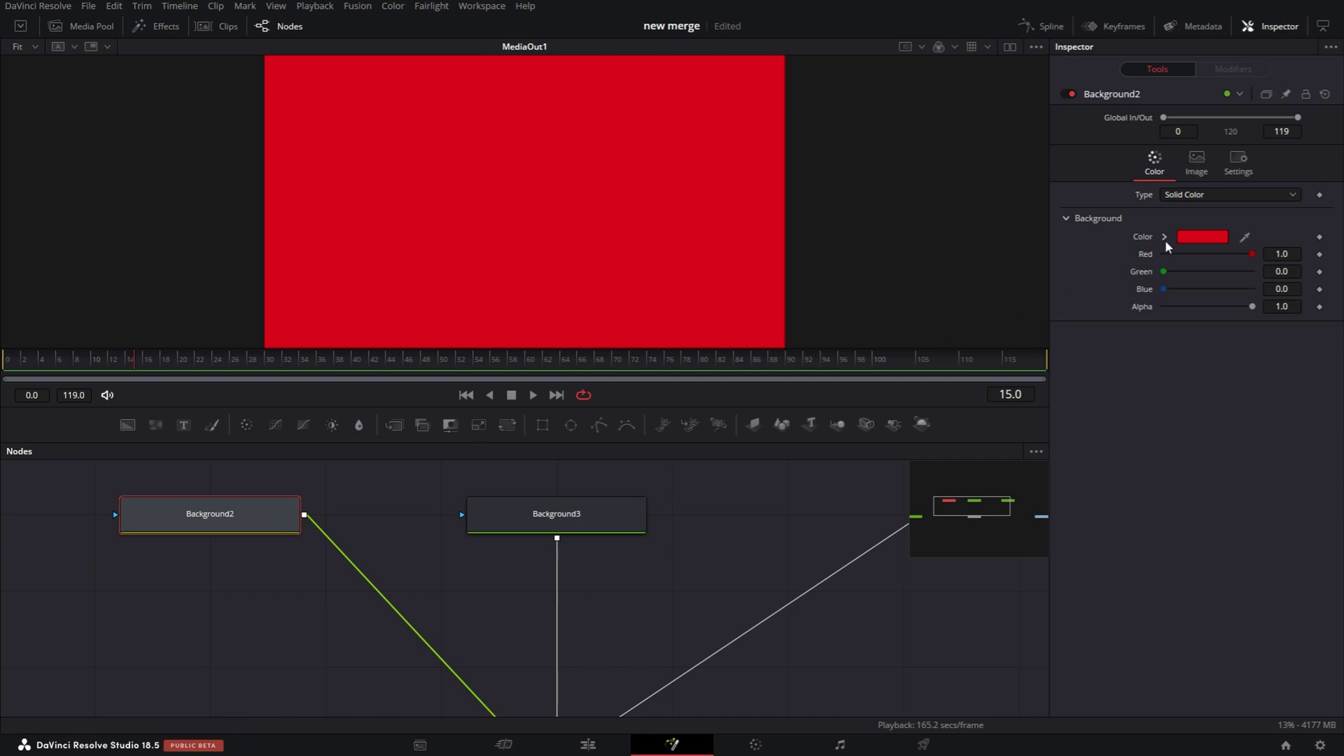
{"action": "scroll", "coordinate": [607, 576], "scroll_direction": "down", "scroll_amount": 5}
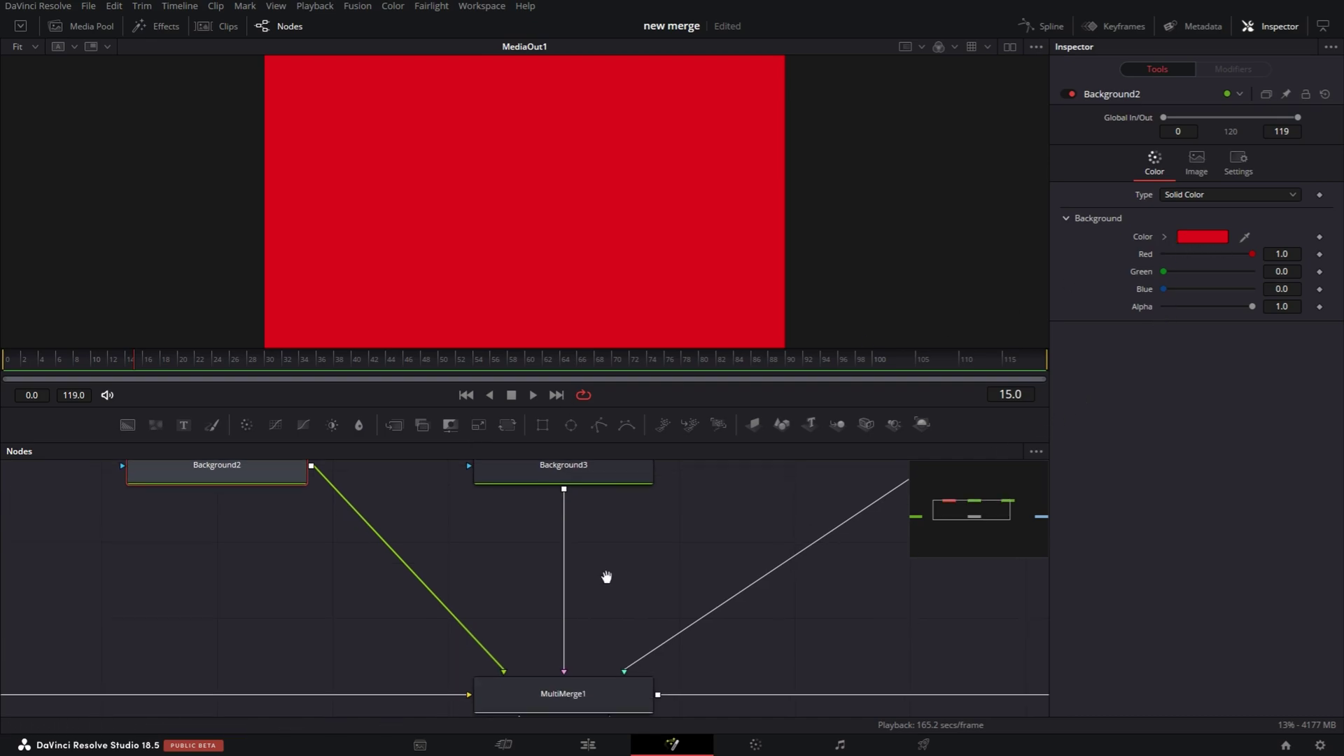
{"action": "left_click", "coordinate": [579, 619]}
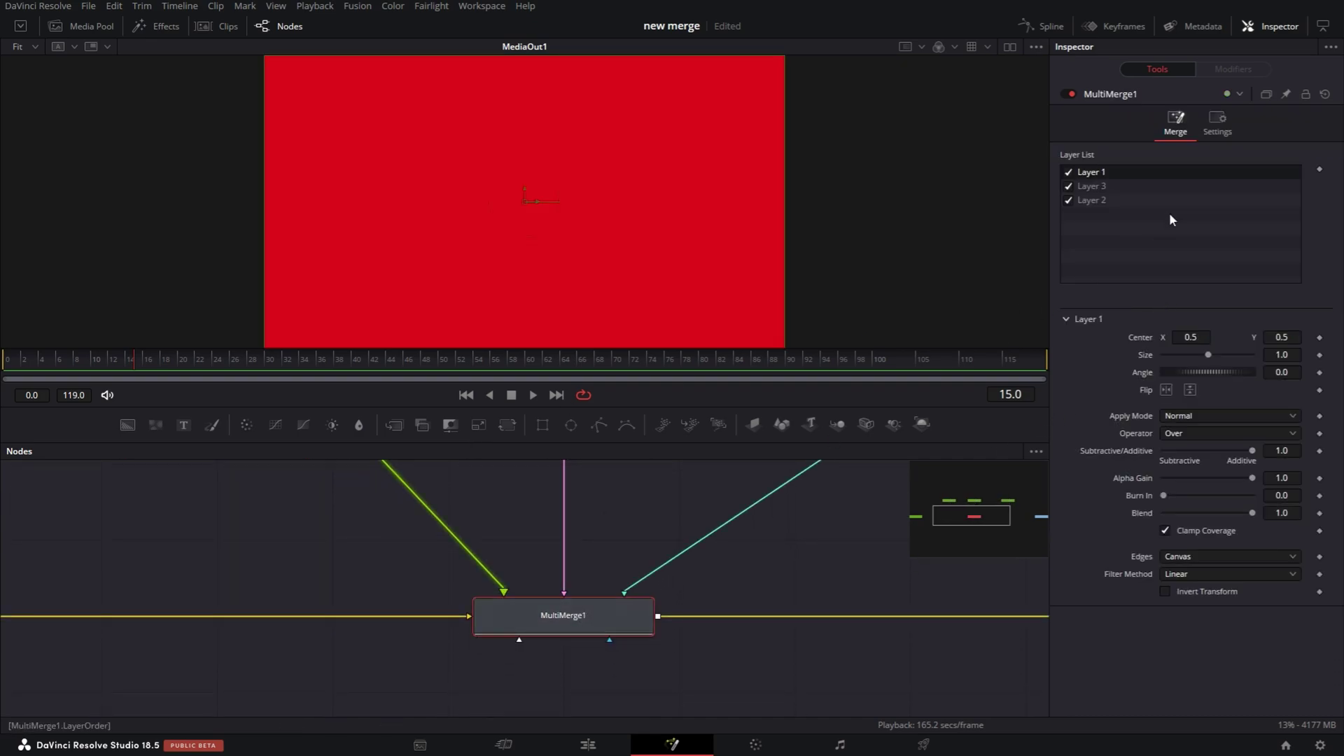
{"action": "double_click", "coordinate": [1091, 173]}
{"action": "type", "text": "red"}
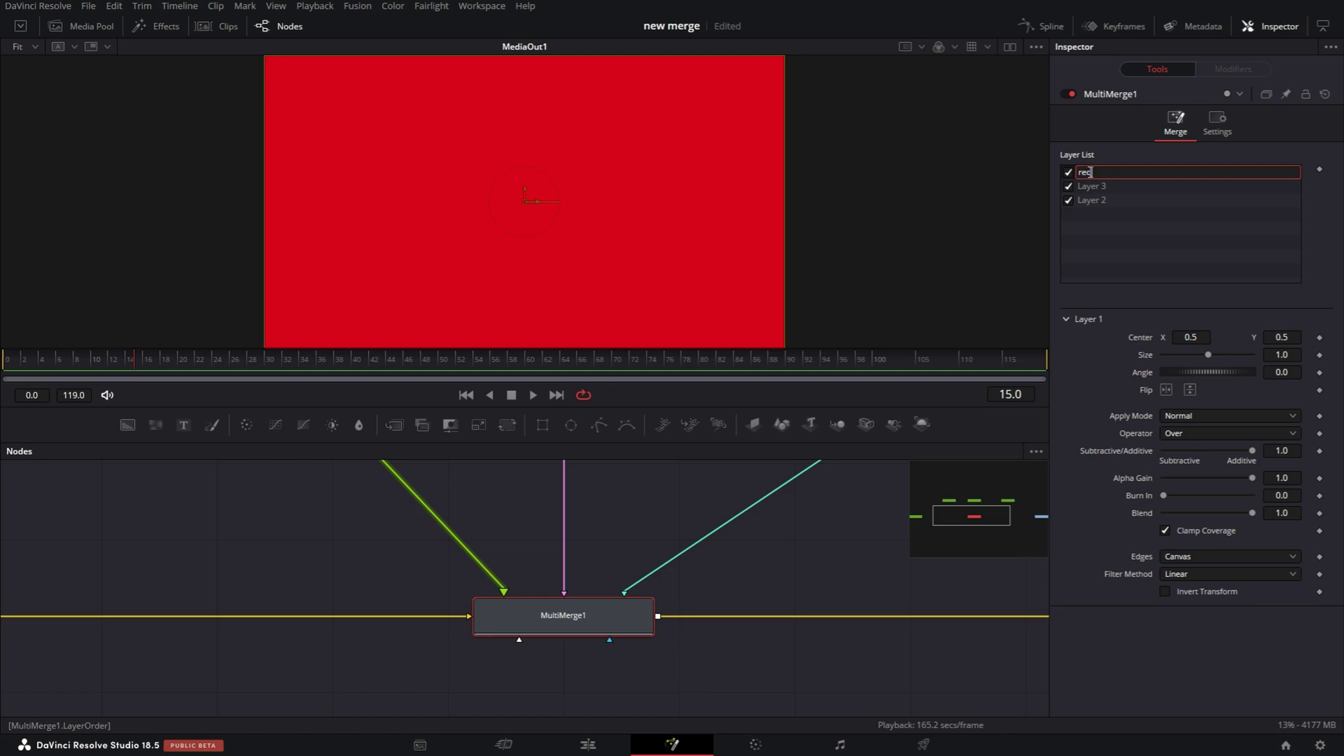
{"action": "key", "text": "Return"}
{"action": "scroll", "coordinate": [714, 645], "scroll_direction": "up", "scroll_amount": 3}
- Rename the Background2 node to 'red' with F2
{"action": "left_click", "coordinate": [259, 523]}
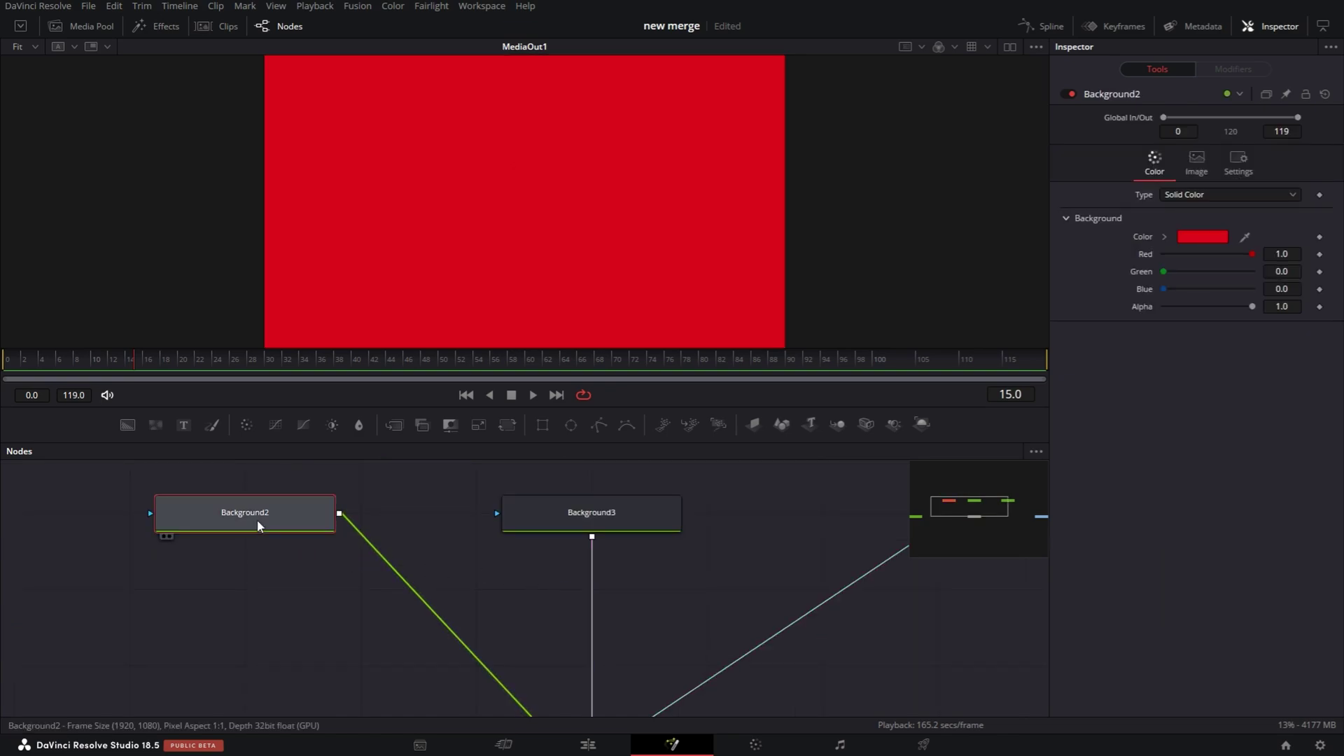
{"action": "key", "text": "F2"}
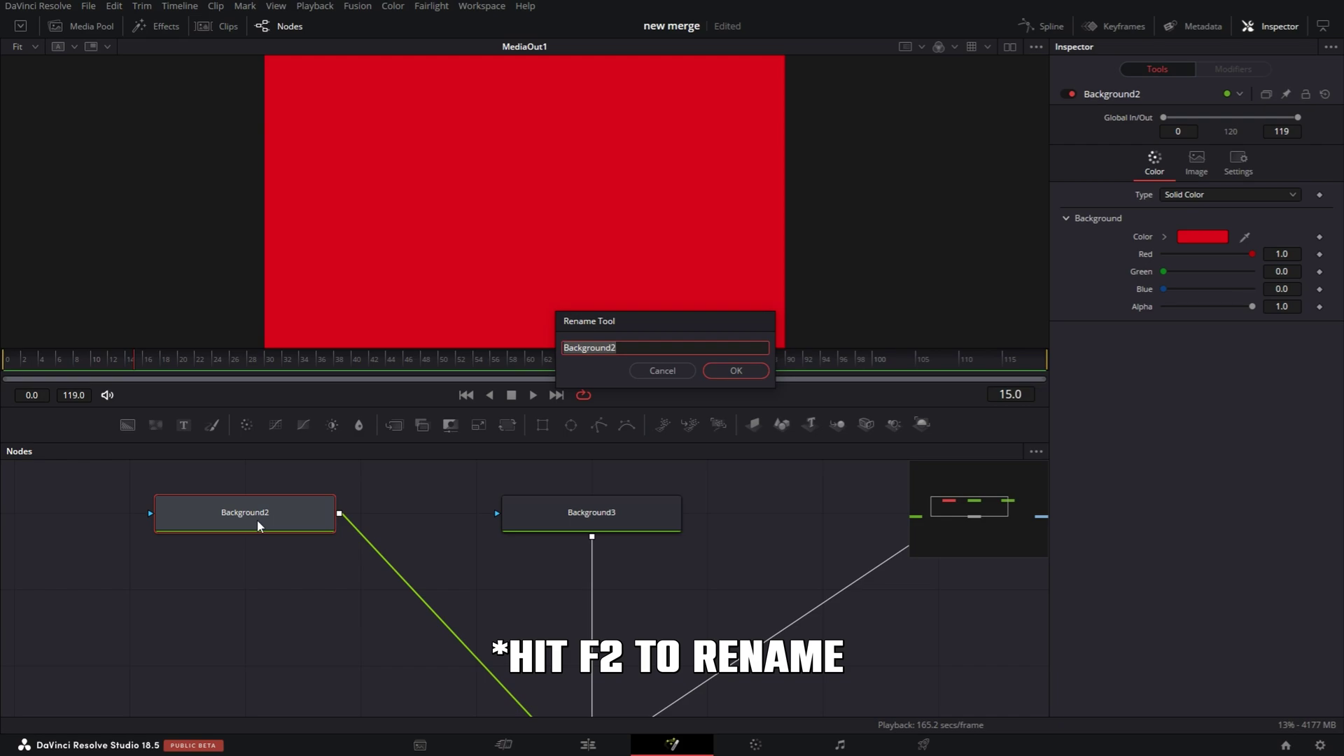
{"action": "type", "text": "red"}
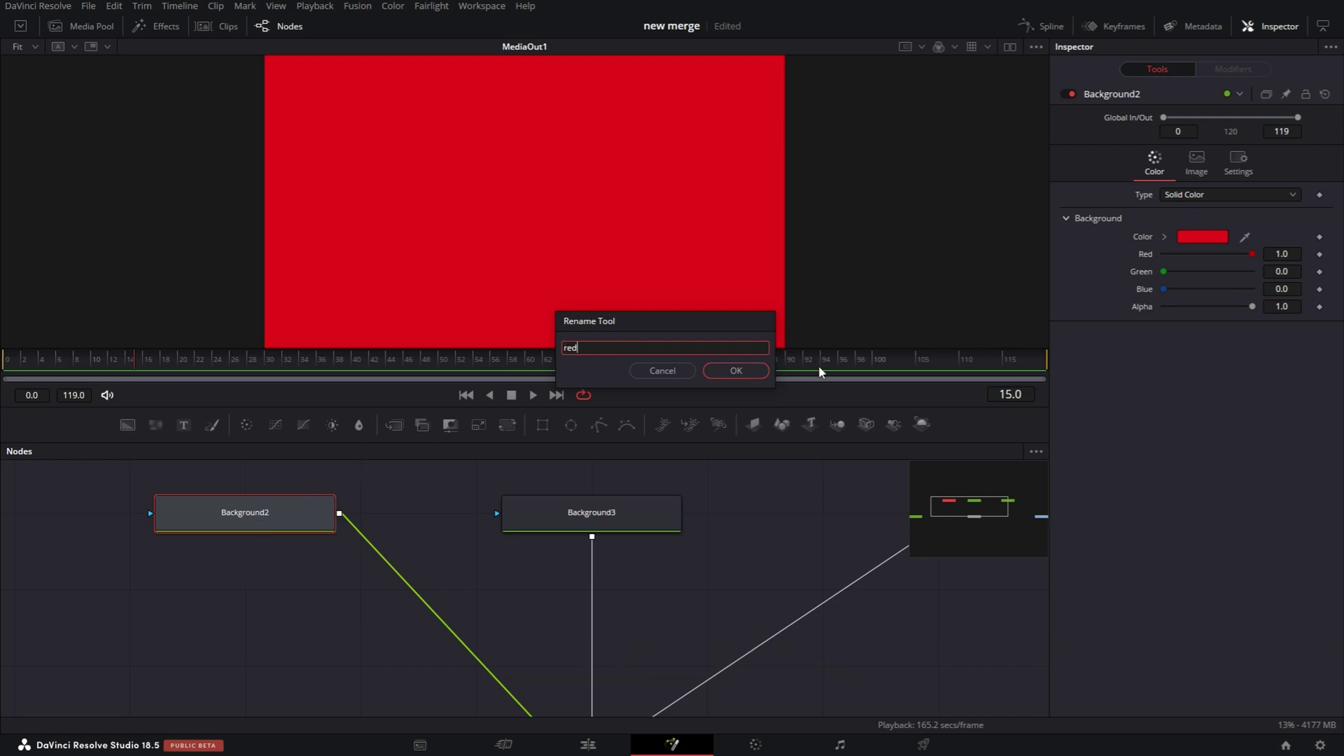
{"action": "key", "text": "Return"}
{"action": "left_click", "coordinate": [1091, 202]}
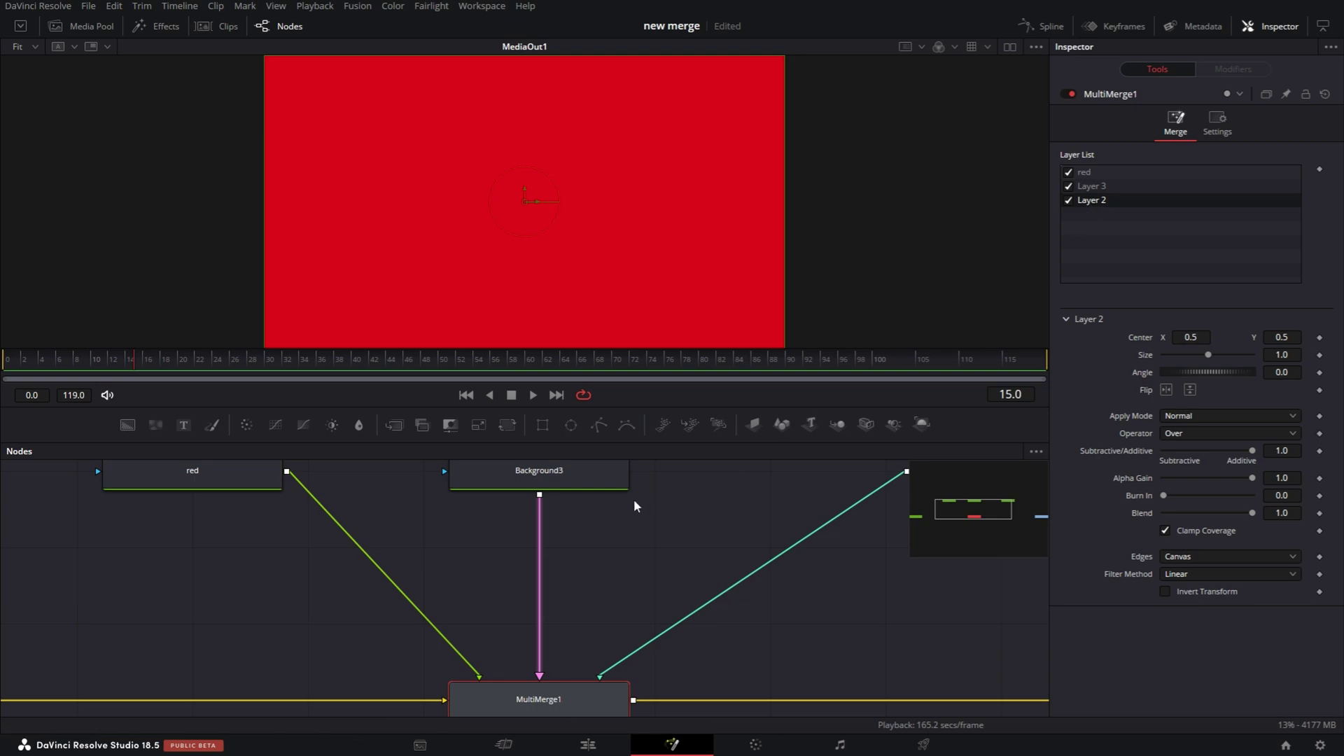
- Move the green Layer 2 to the top of MultiMerge1's stack, then select the red node
{"action": "left_click", "coordinate": [568, 479]}
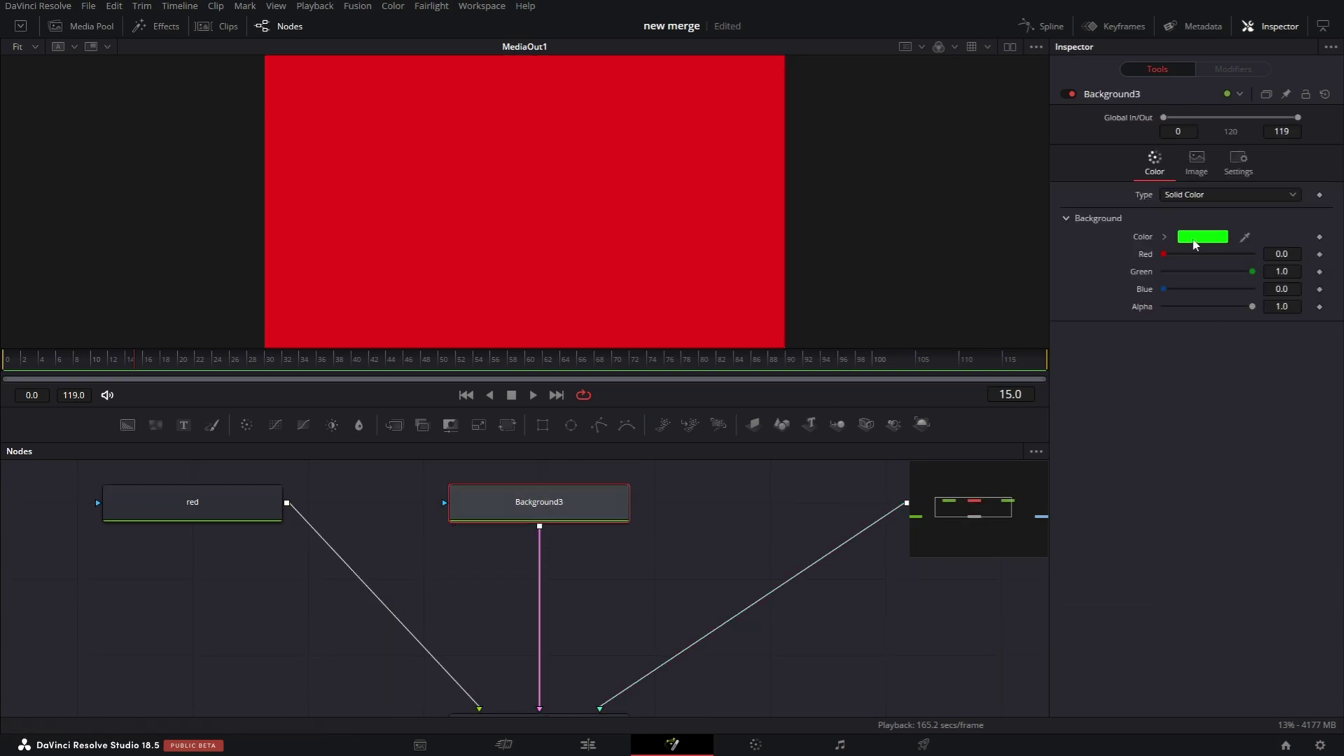
{"action": "scroll", "coordinate": [708, 510], "scroll_direction": "down", "scroll_amount": 1}
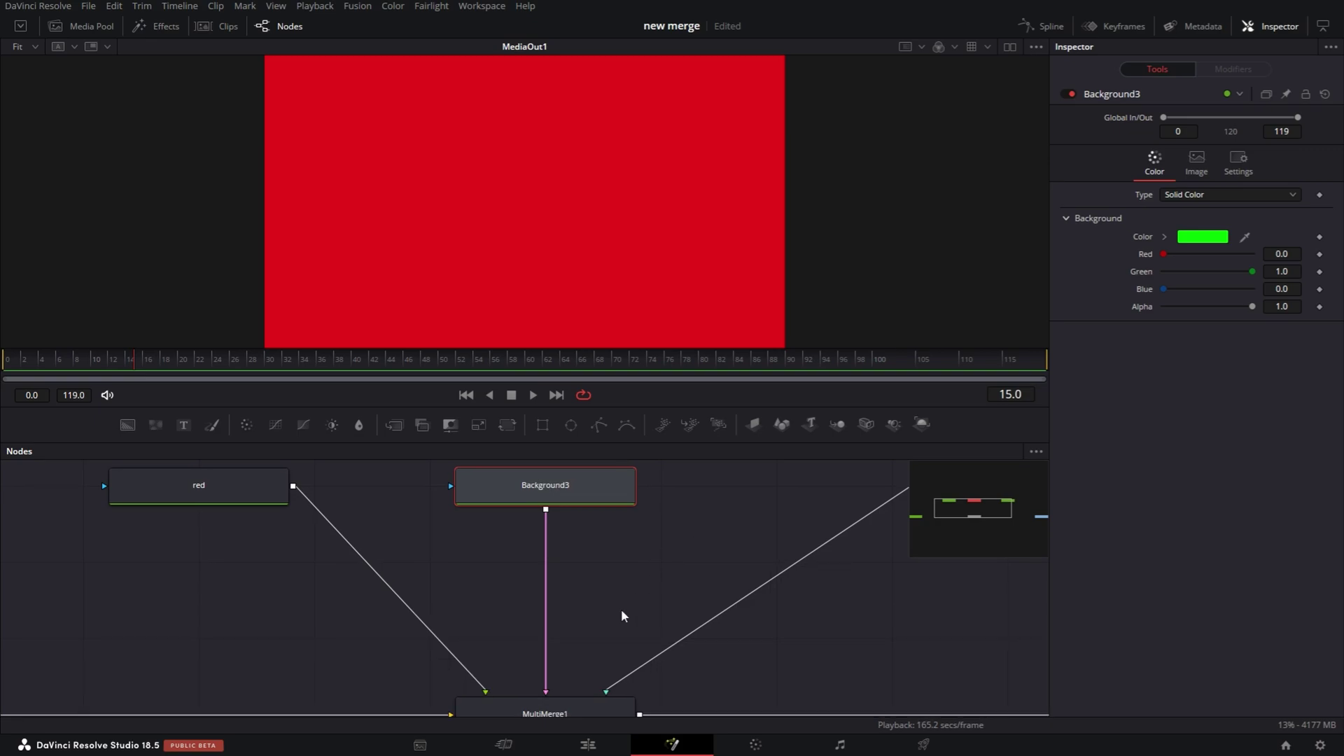
{"action": "left_click", "coordinate": [566, 715]}
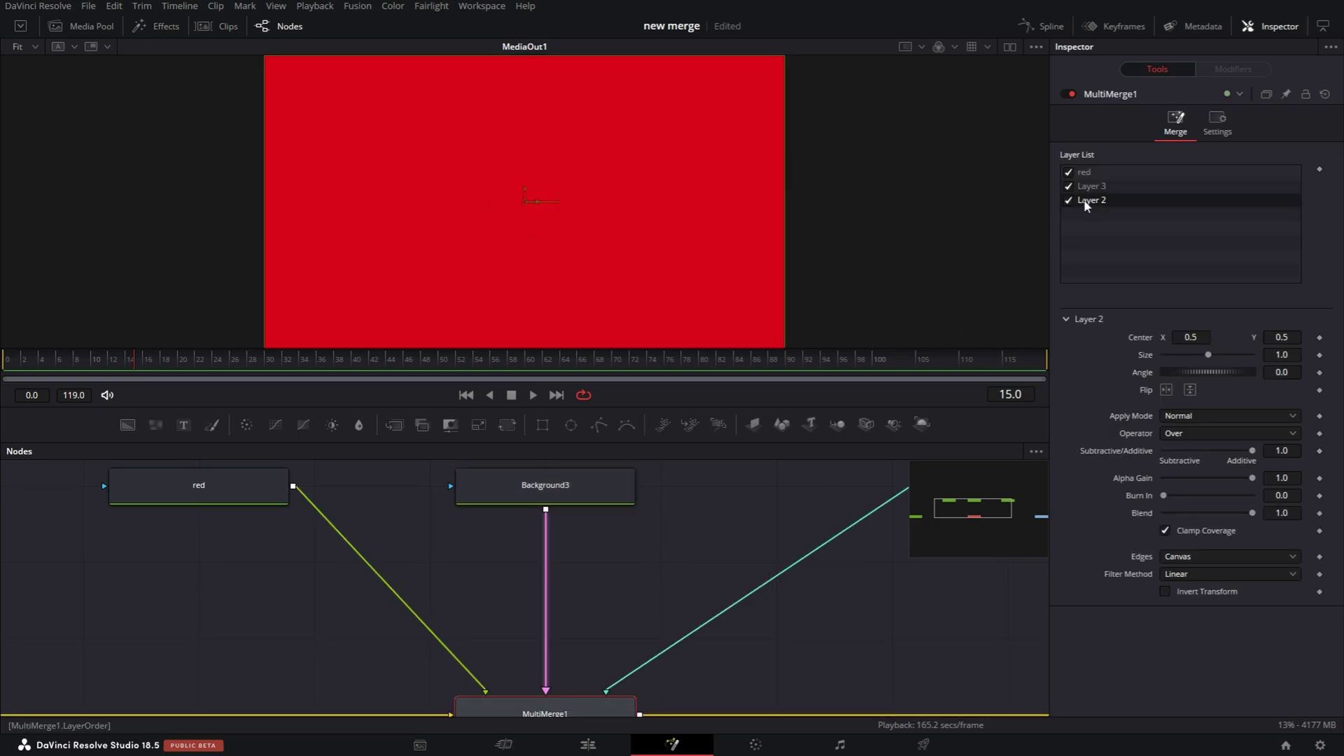
{"action": "left_click_drag", "start_coordinate": [1087, 204], "coordinate": [1082, 171]}
{"action": "scroll", "coordinate": [770, 553], "scroll_direction": "down", "scroll_amount": 2}
{"action": "left_click", "coordinate": [833, 541]}
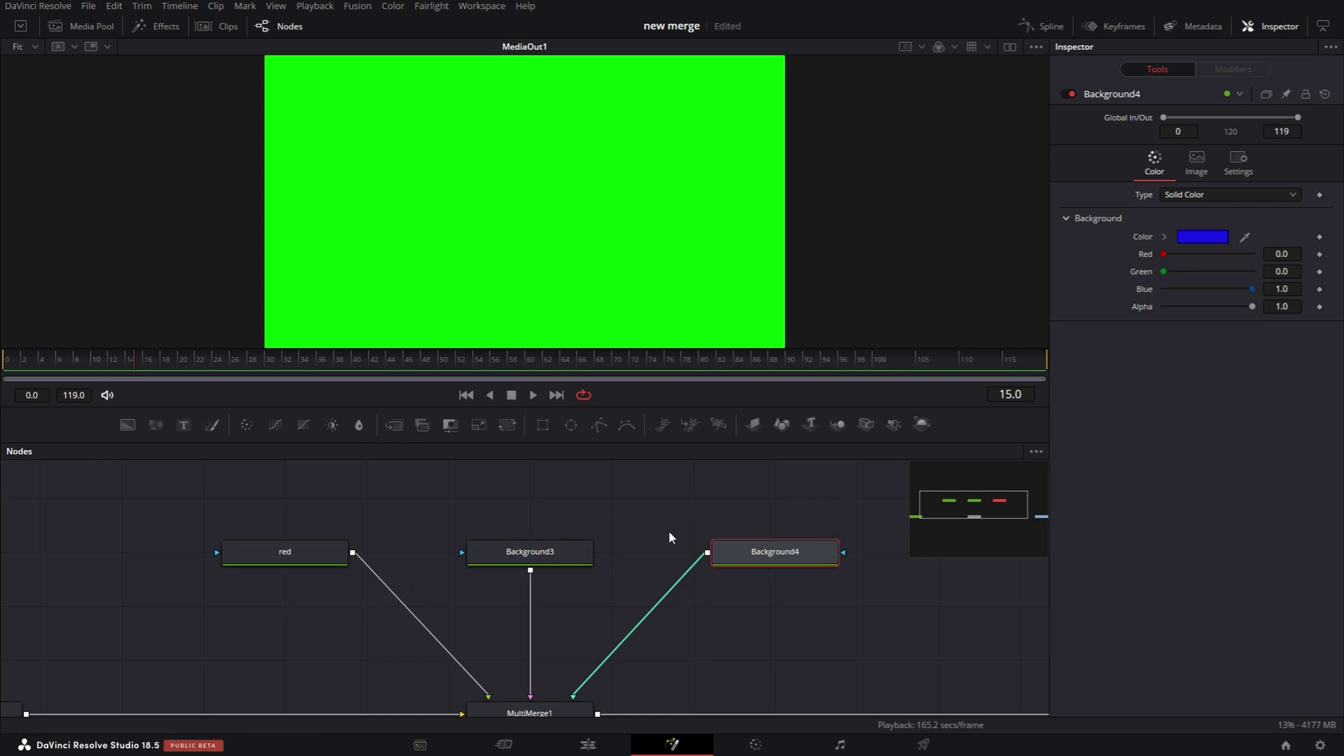
{"action": "left_click", "coordinate": [270, 554]}
- Insert Transform1 below the red node and put the red layer back on top of MultiMerge1
{"action": "left_click", "coordinate": [507, 425]}
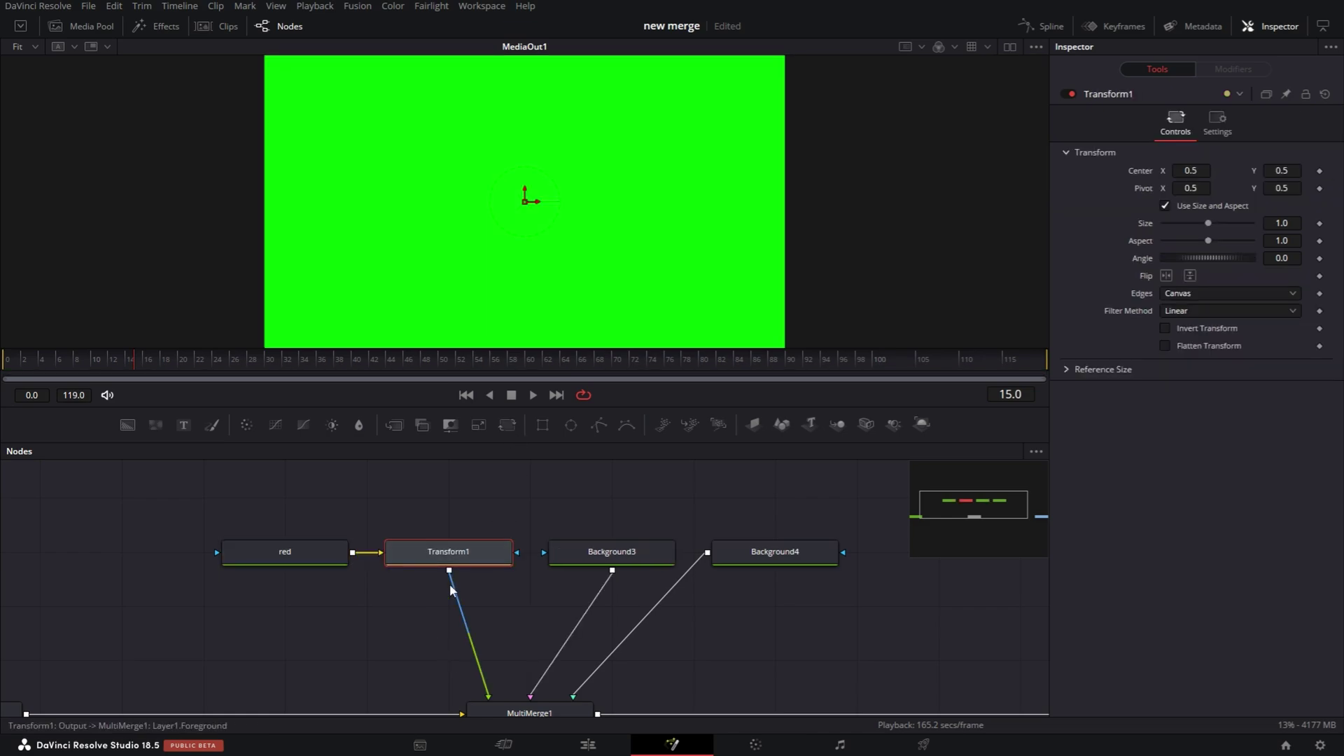
{"action": "left_click_drag", "start_coordinate": [443, 560], "coordinate": [279, 614]}
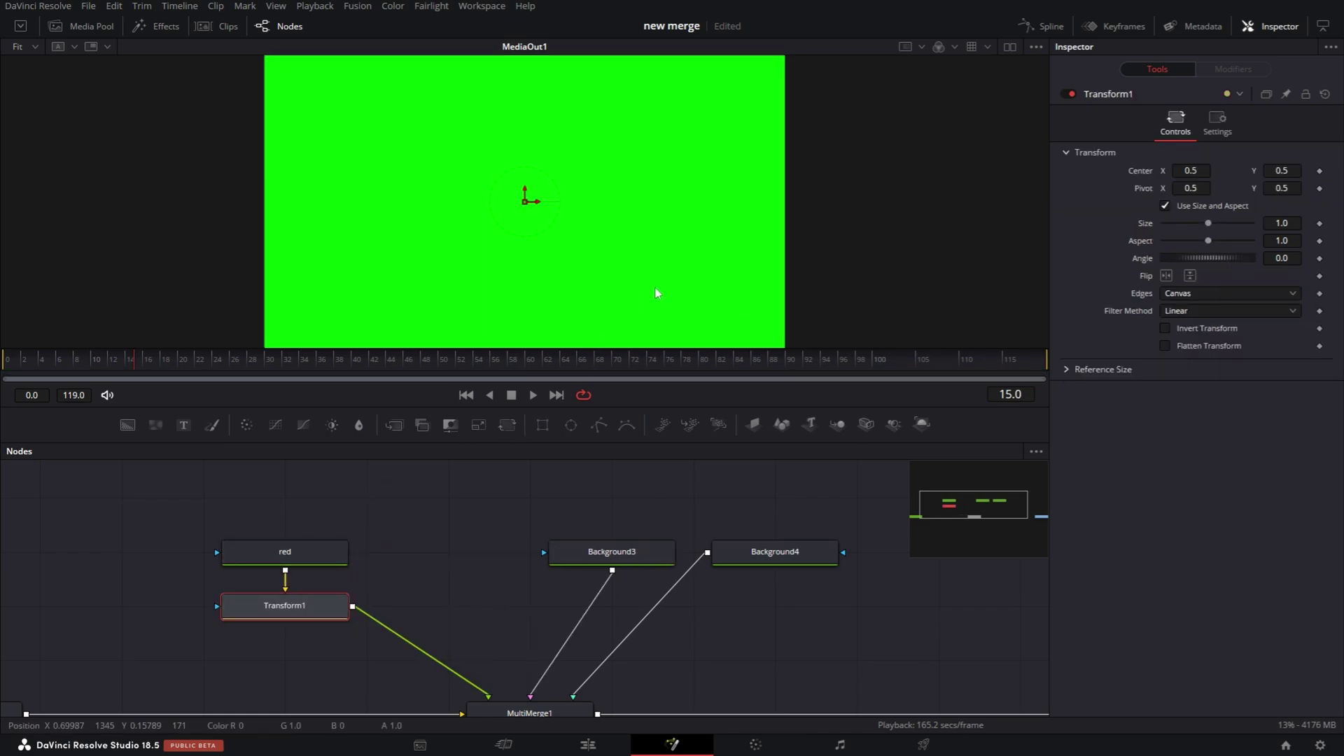
{"action": "left_click", "coordinate": [527, 715]}
{"action": "scroll", "coordinate": [528, 708], "scroll_direction": "down", "scroll_amount": 1}
{"action": "left_click_drag", "start_coordinate": [1084, 192], "coordinate": [1085, 170]}
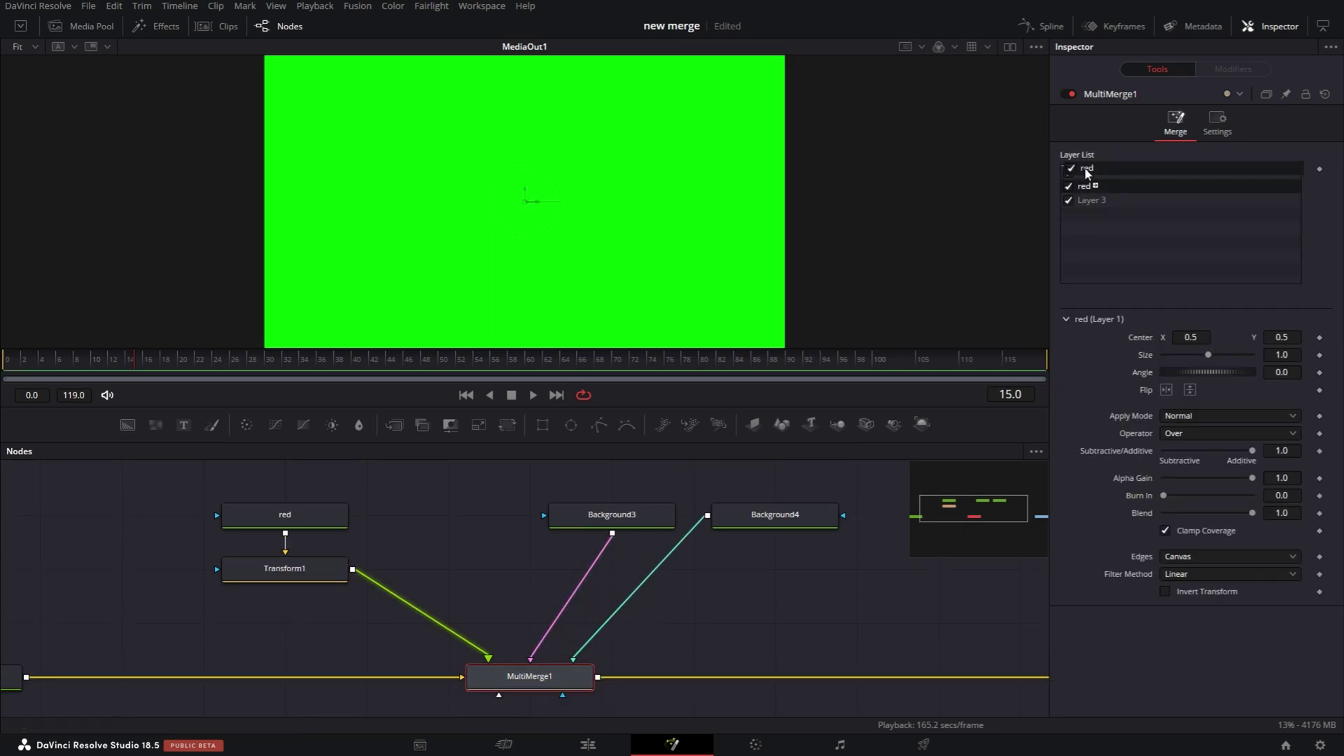
- Shift Transform1's Center X left so a green strip shows at the right edge
{"action": "left_click", "coordinate": [312, 572]}
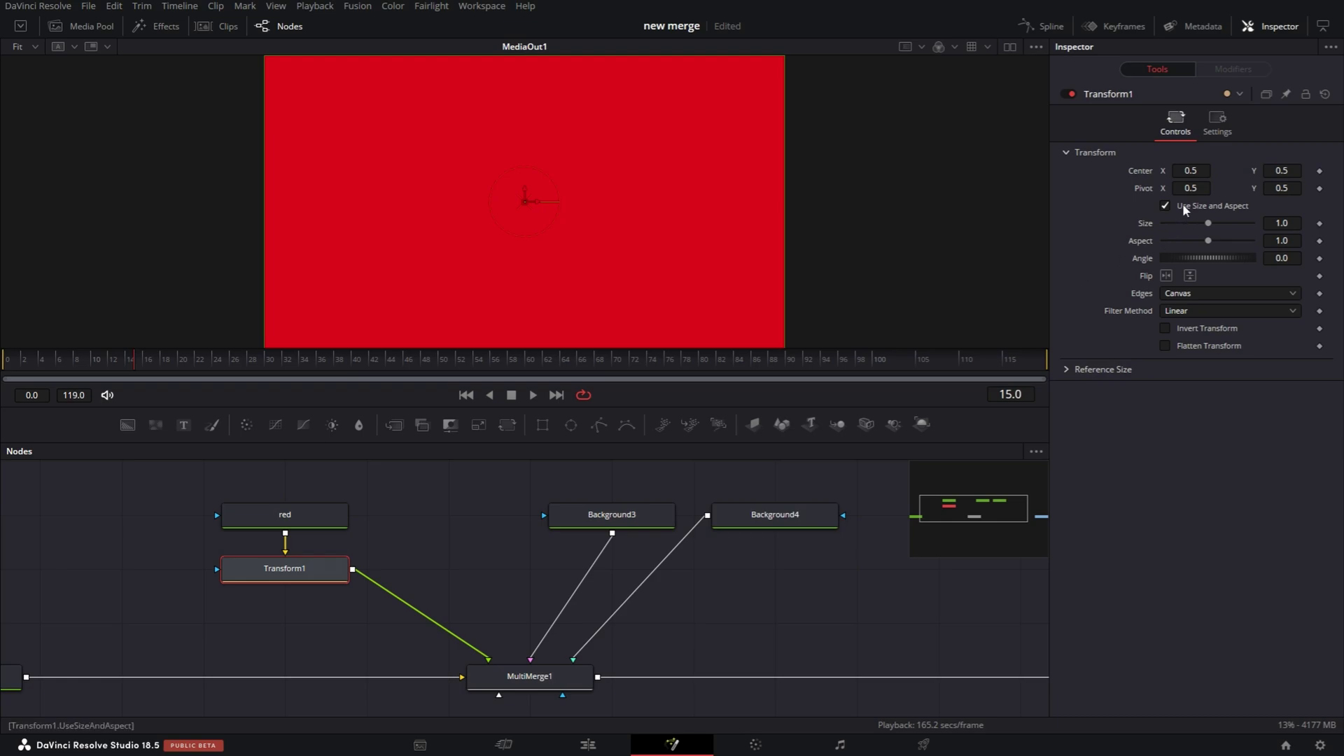
{"action": "left_click", "coordinate": [1191, 171]}
{"action": "type", "text": "0"}
{"action": "key", "text": "Return"}
{"action": "left_click_drag", "start_coordinate": [265, 201], "coordinate": [450, 201]}
{"action": "left_click", "coordinate": [262, 525]}
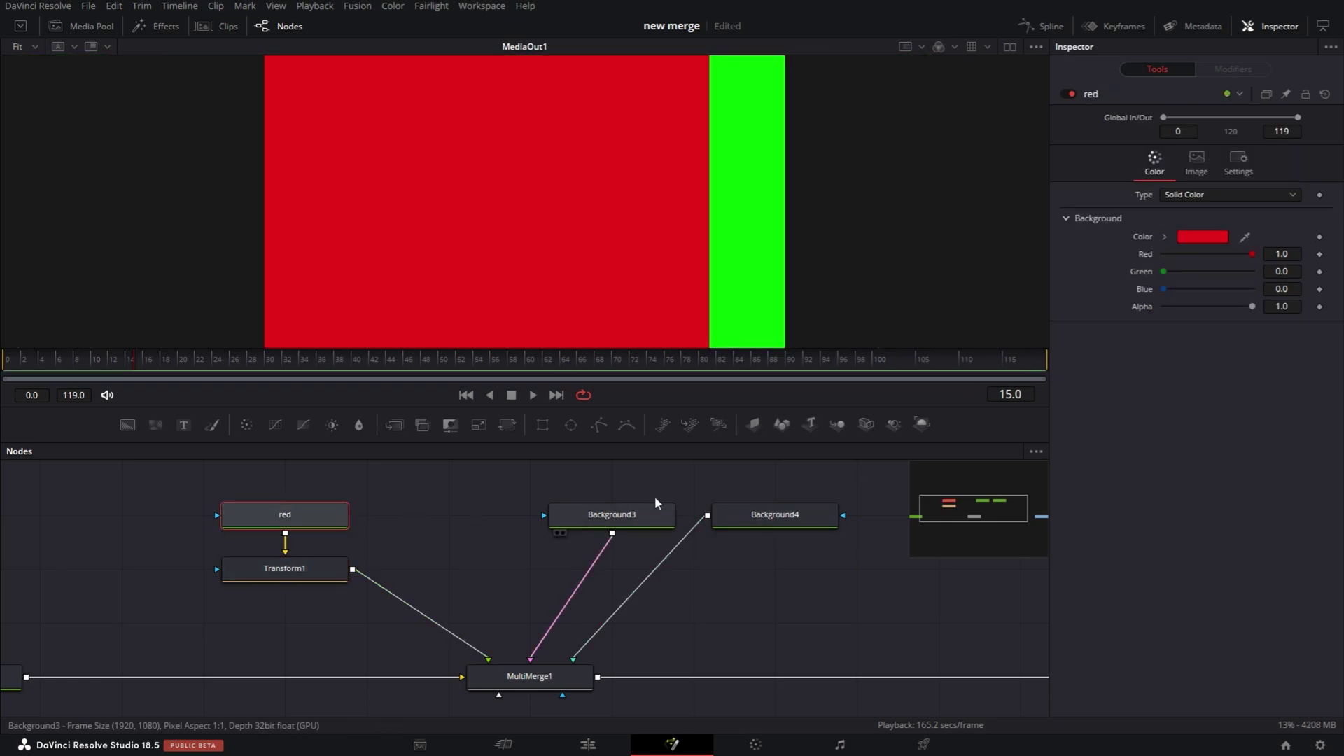
- Add Ellipse masks to the red, Background3 and Background4 nodes
{"action": "left_click", "coordinate": [572, 426]}
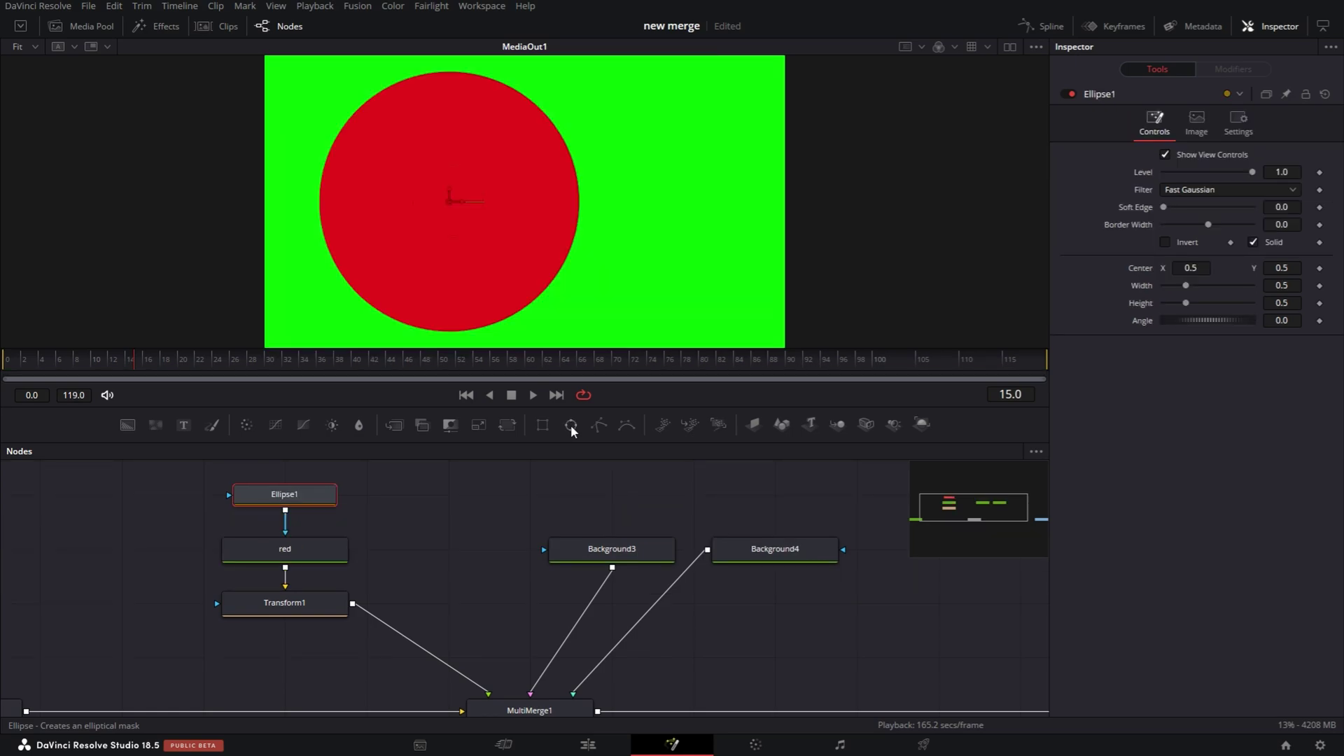
{"action": "left_click_drag", "start_coordinate": [308, 507], "coordinate": [227, 561]}
{"action": "left_click", "coordinate": [612, 549]}
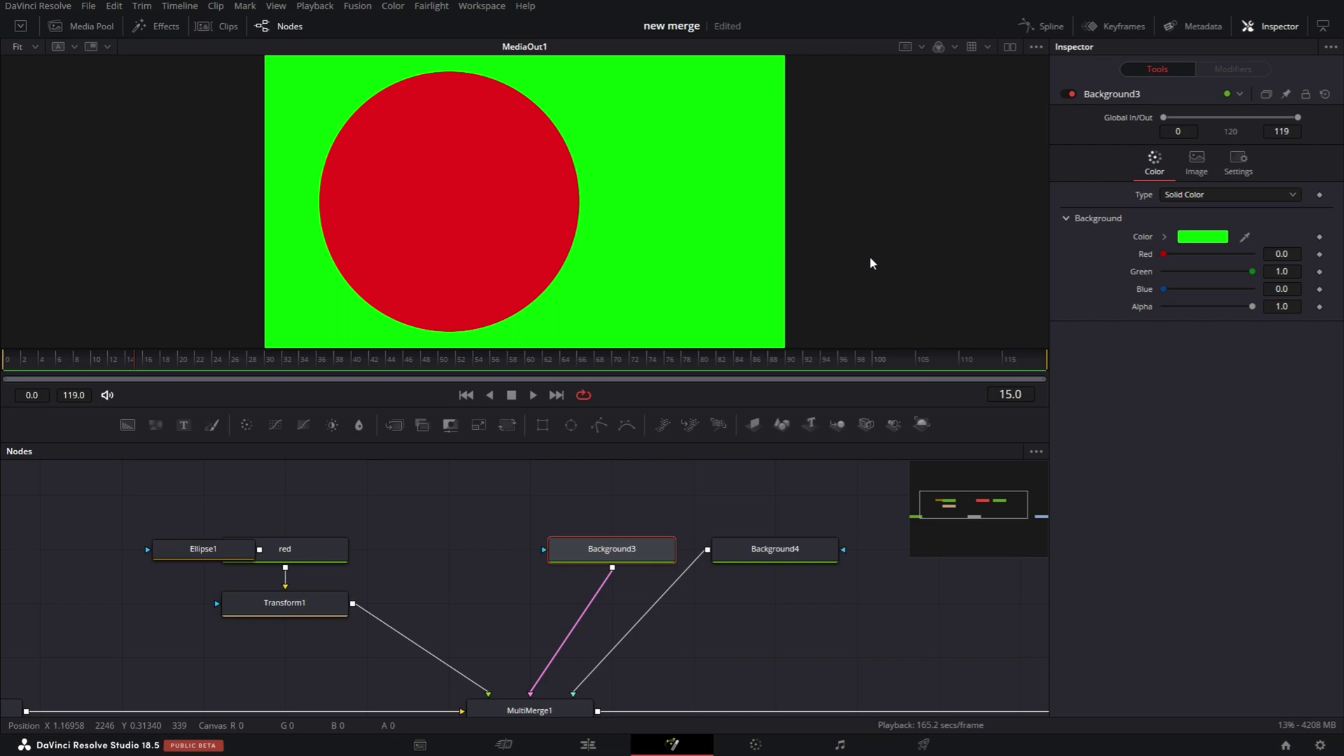
{"action": "left_click", "coordinate": [571, 425]}
{"action": "left_click", "coordinate": [789, 550]}
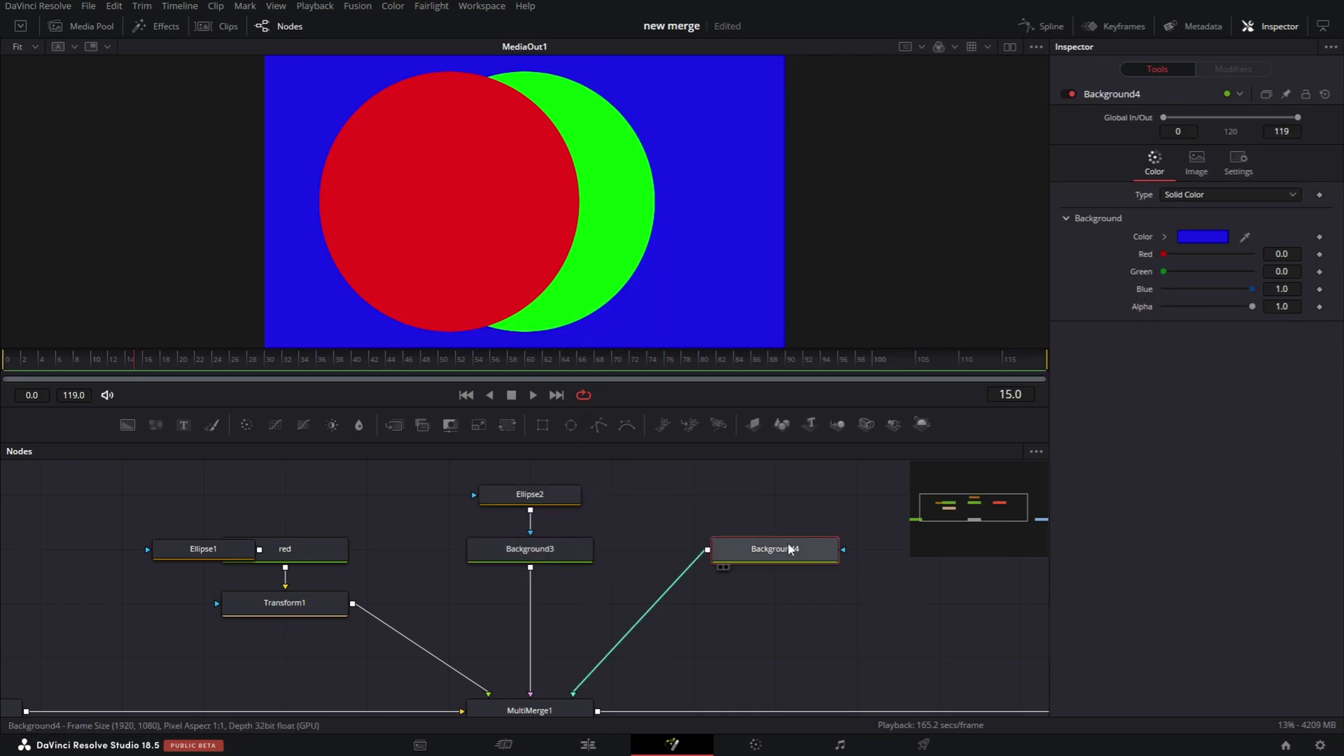
{"action": "left_click", "coordinate": [572, 425]}
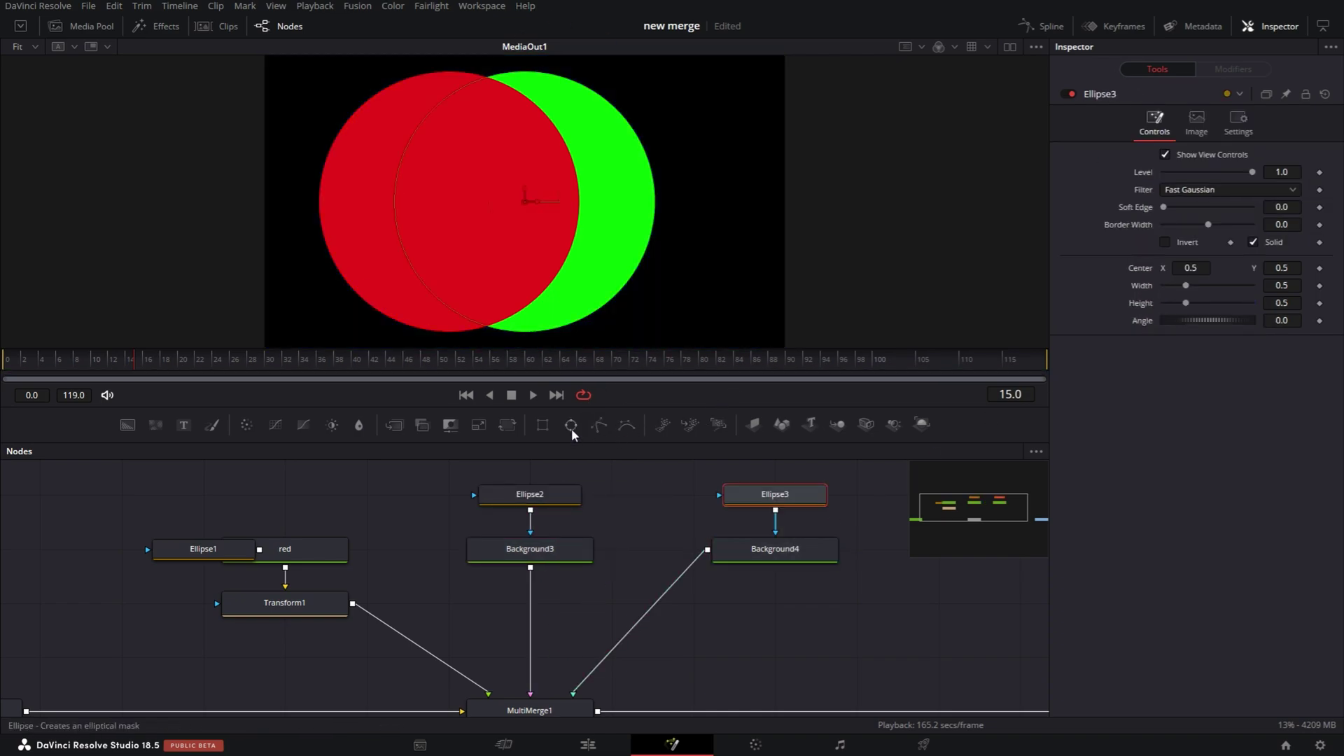
- Add Transform2 and Transform3 after Background3 and Background4; slide green circle to X 0.867
{"action": "left_click", "coordinate": [553, 557]}
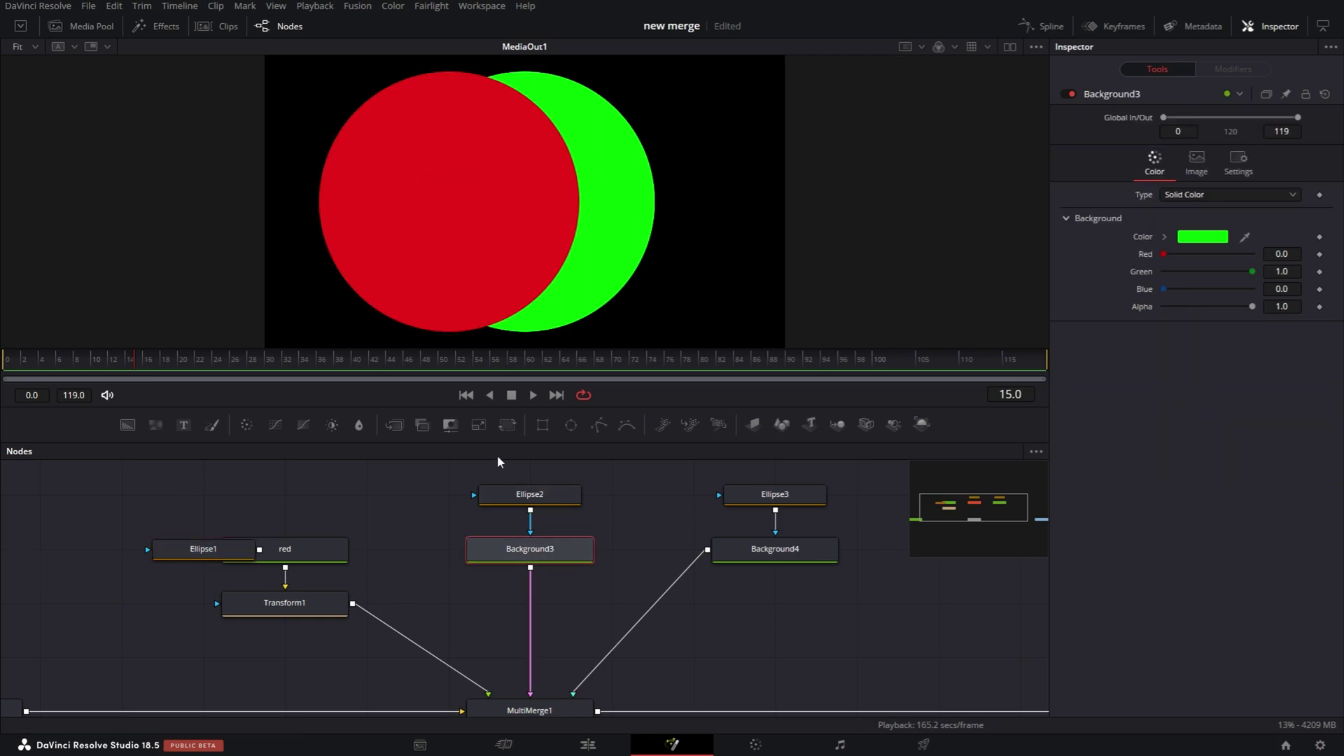
{"action": "left_click", "coordinate": [507, 425]}
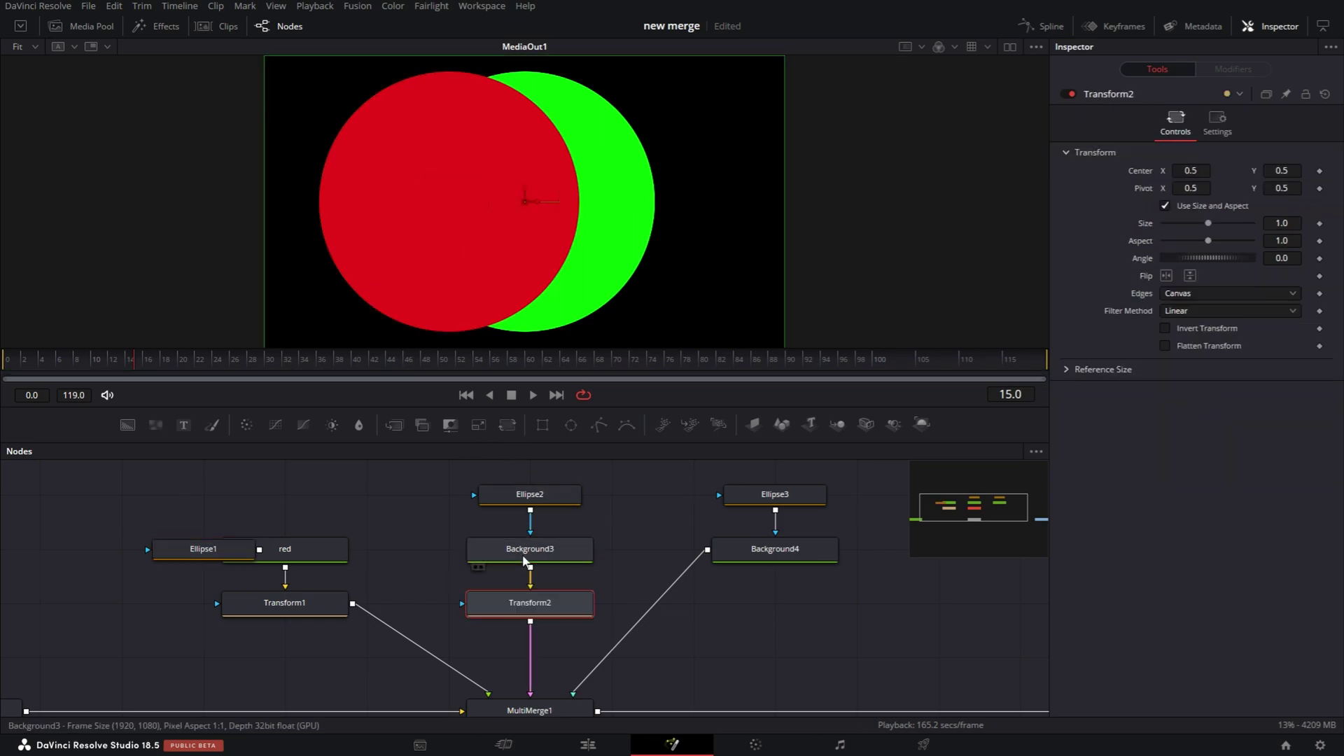
{"action": "left_click", "coordinate": [805, 558]}
{"action": "left_click", "coordinate": [507, 425]}
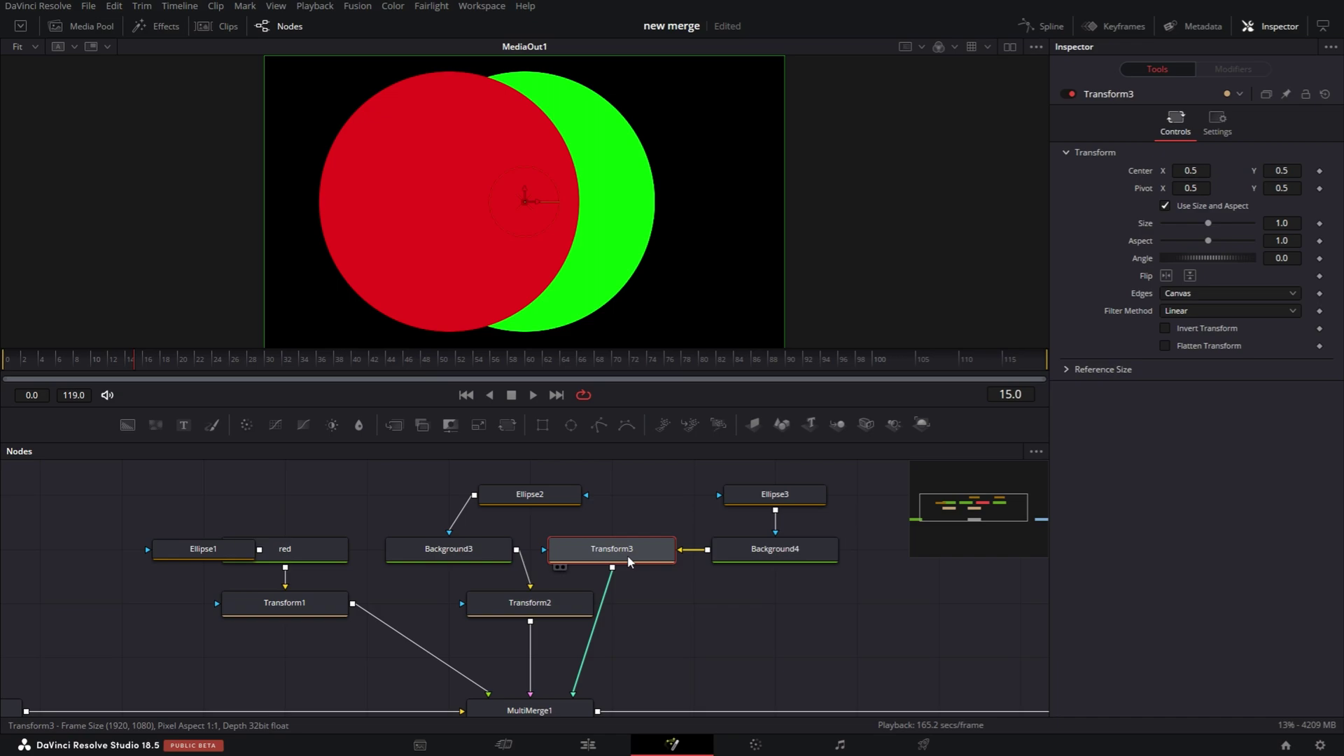
{"action": "left_click_drag", "start_coordinate": [623, 547], "coordinate": [779, 652]}
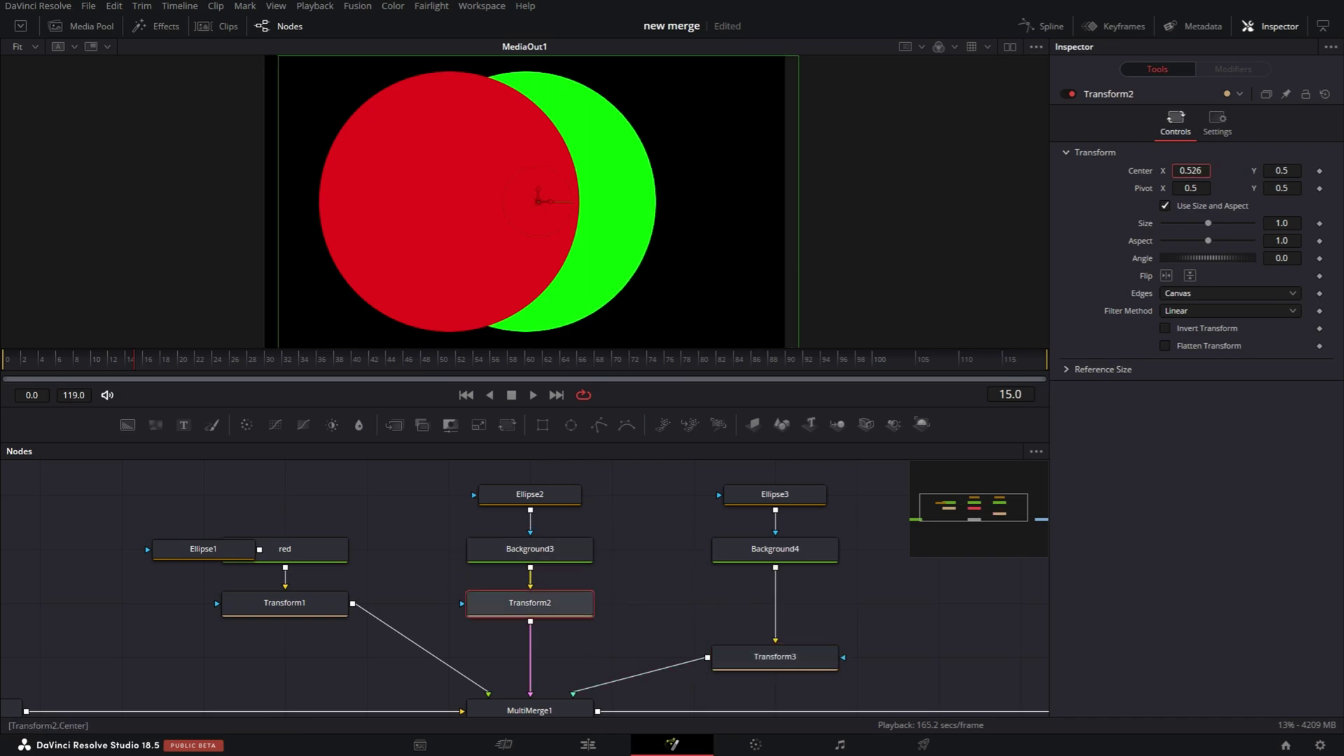
{"action": "left_click_drag", "start_coordinate": [526, 201], "coordinate": [716, 201]}
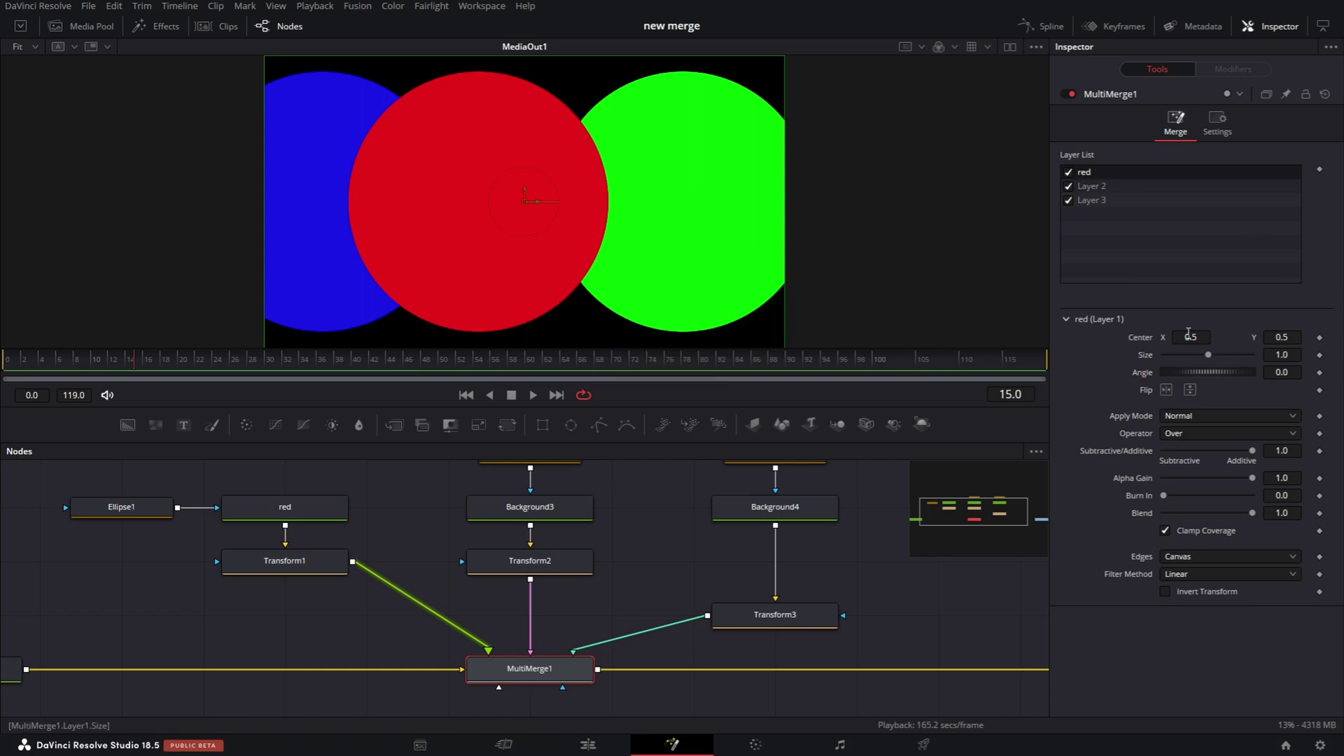
- Set the red layer's Center X to 0.667 and its Apply Mode to Screen
{"action": "mouse_move", "coordinate": [1196, 335]}
{"action": "left_mouse_down"}
{"action": "mouse_move", "coordinate": [1183, 334]}
{"action": "mouse_move", "coordinate": [1219, 334]}
{"action": "mouse_move", "coordinate": [1206, 334]}
{"action": "left_mouse_up"}
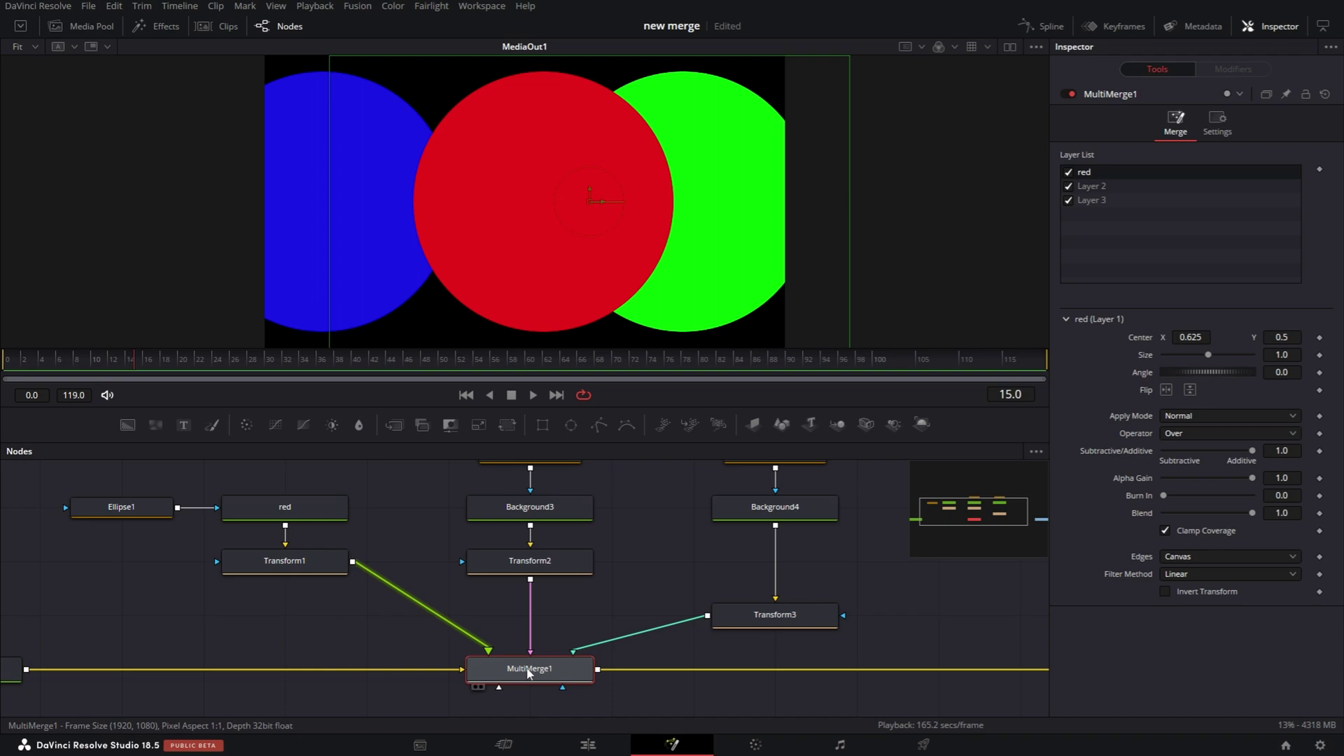
{"action": "key", "text": "ctrl+z"}
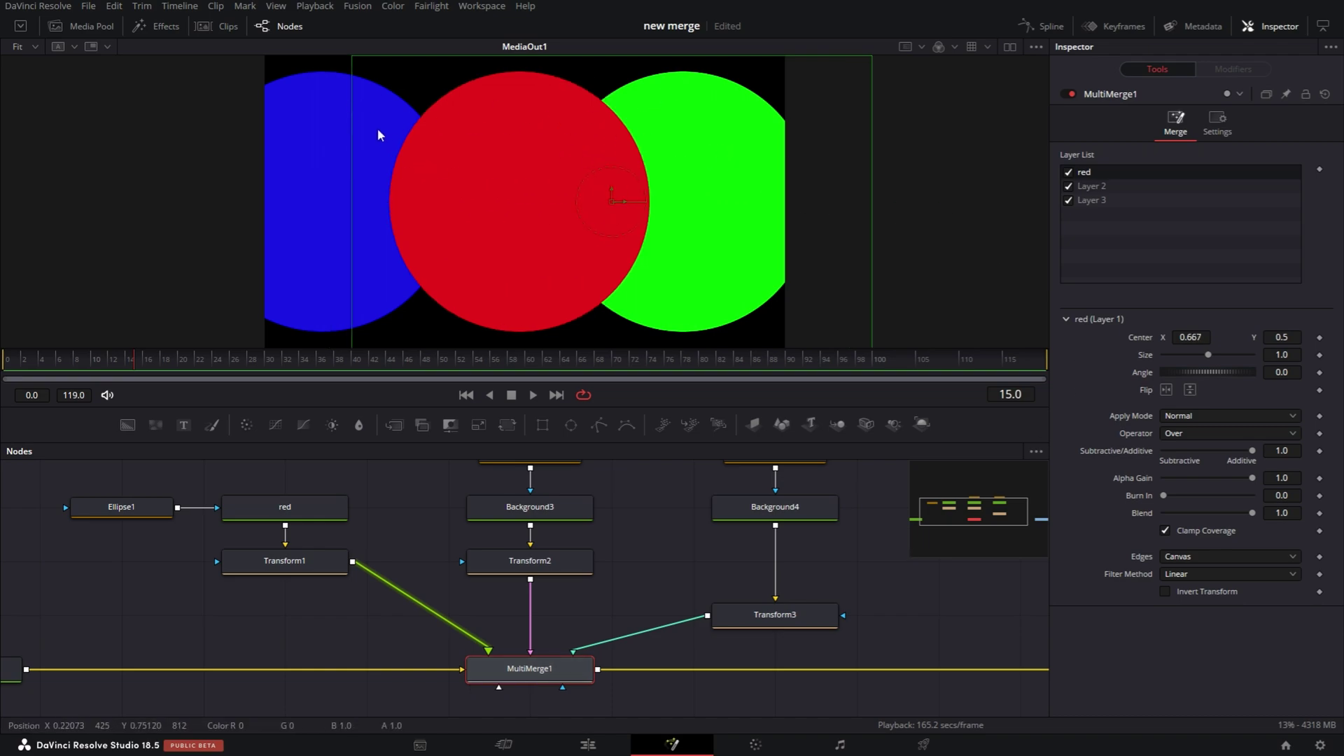
{"action": "left_click", "coordinate": [1207, 421]}
{"action": "left_click", "coordinate": [1210, 452]}
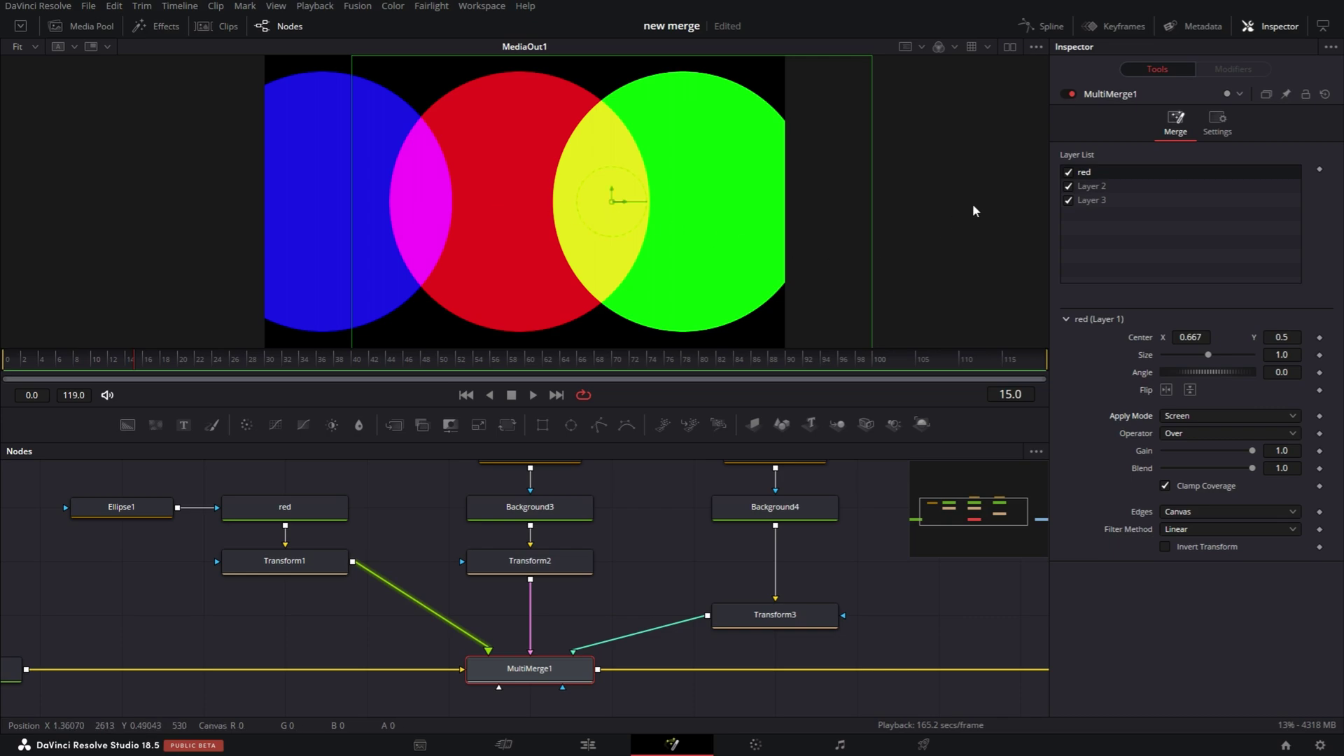
- Set Layer 2's Apply Mode to Luminosity, turning the green circle grey
{"action": "left_click", "coordinate": [1111, 188]}
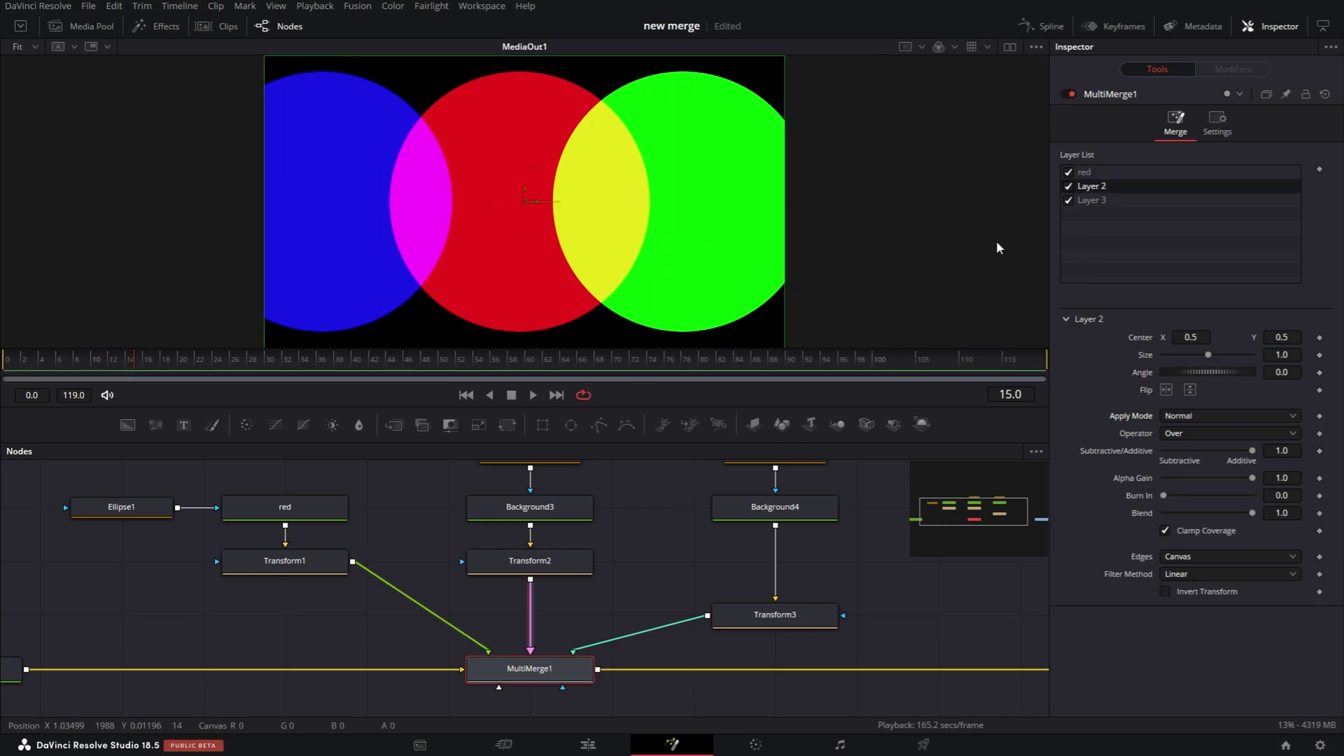
{"action": "left_click", "coordinate": [1210, 417]}
{"action": "scroll", "coordinate": [1204, 525], "scroll_direction": "down", "scroll_amount": 5}
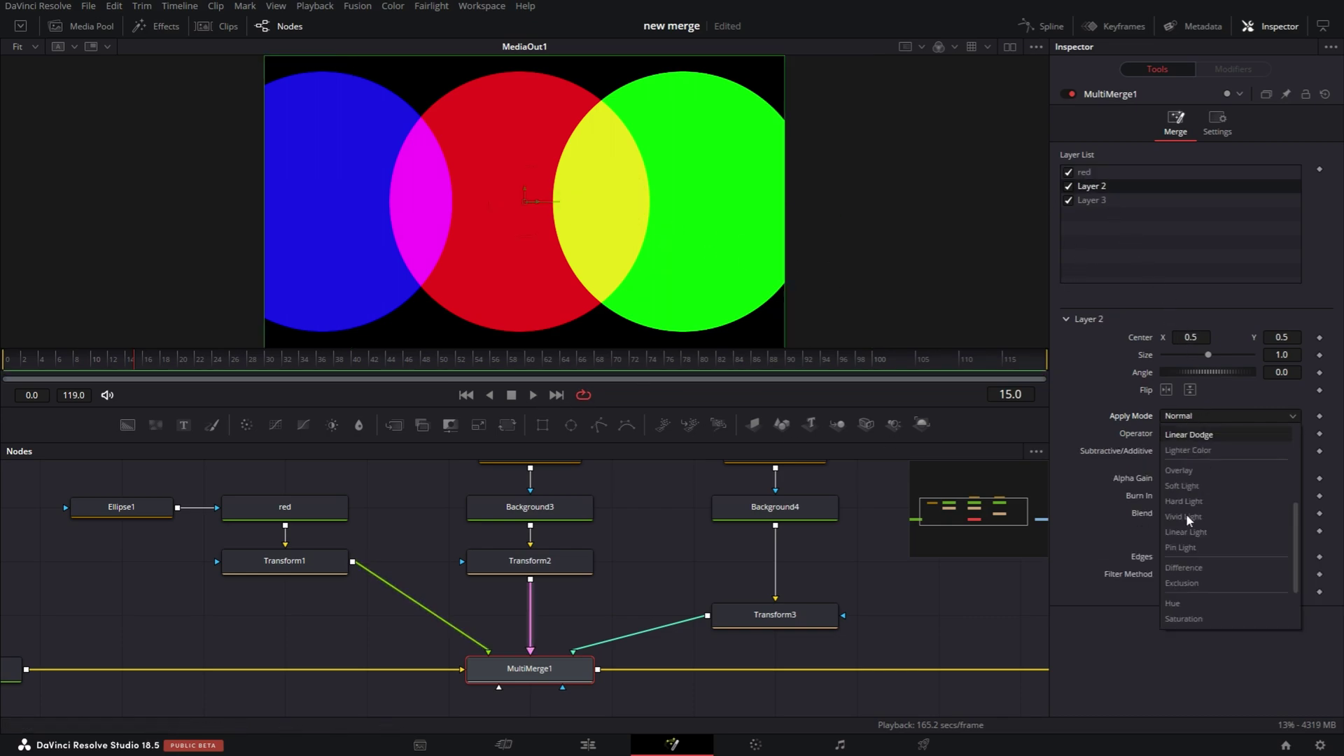
{"action": "left_click", "coordinate": [1202, 585]}
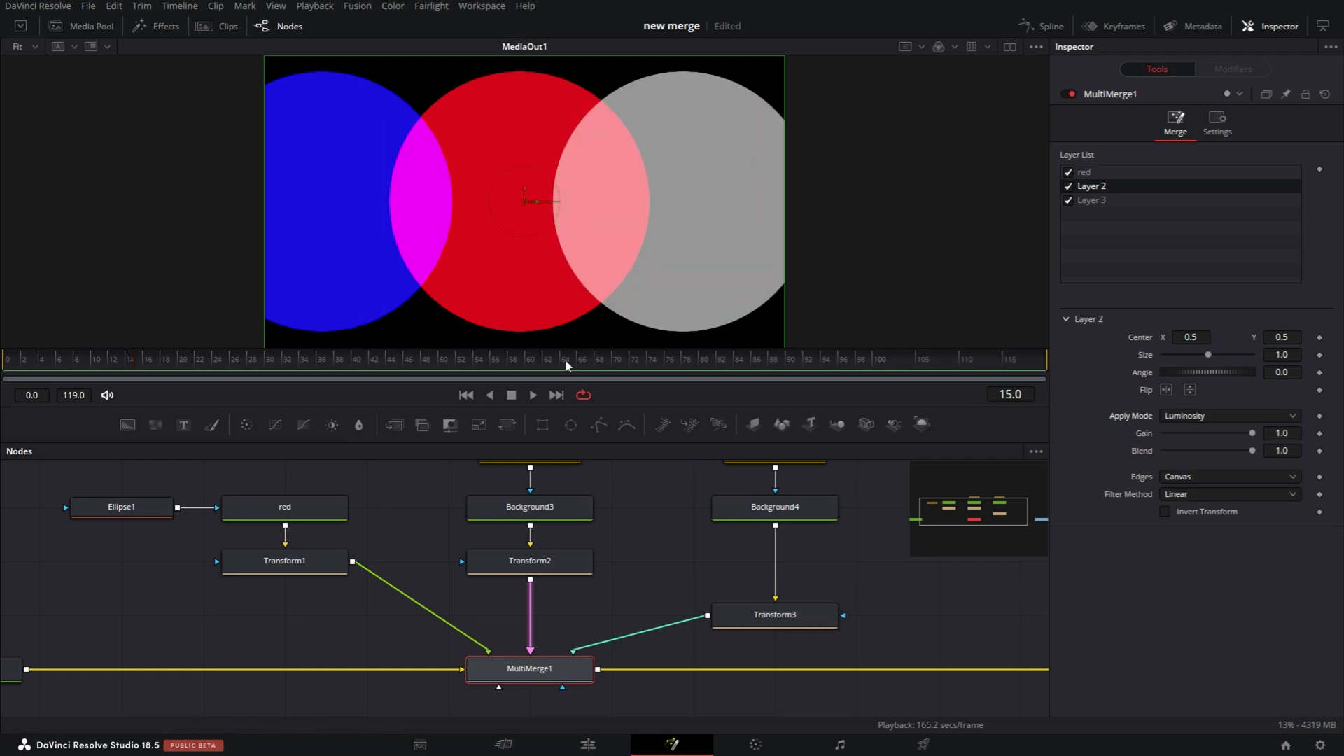
- Set Layer 3's Operator to Stencil, making the blue circle a transparent cut-out
{"action": "left_click", "coordinate": [736, 294]}
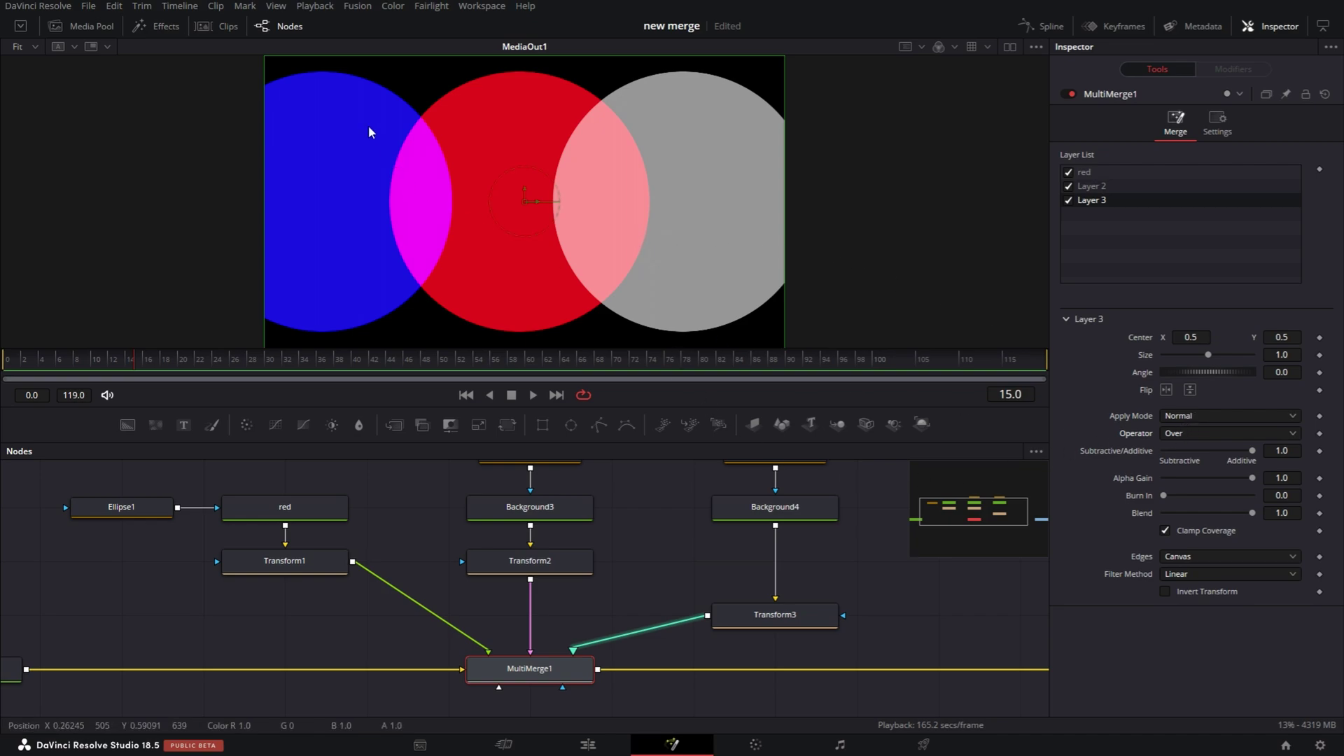
{"action": "left_click", "coordinate": [1193, 435]}
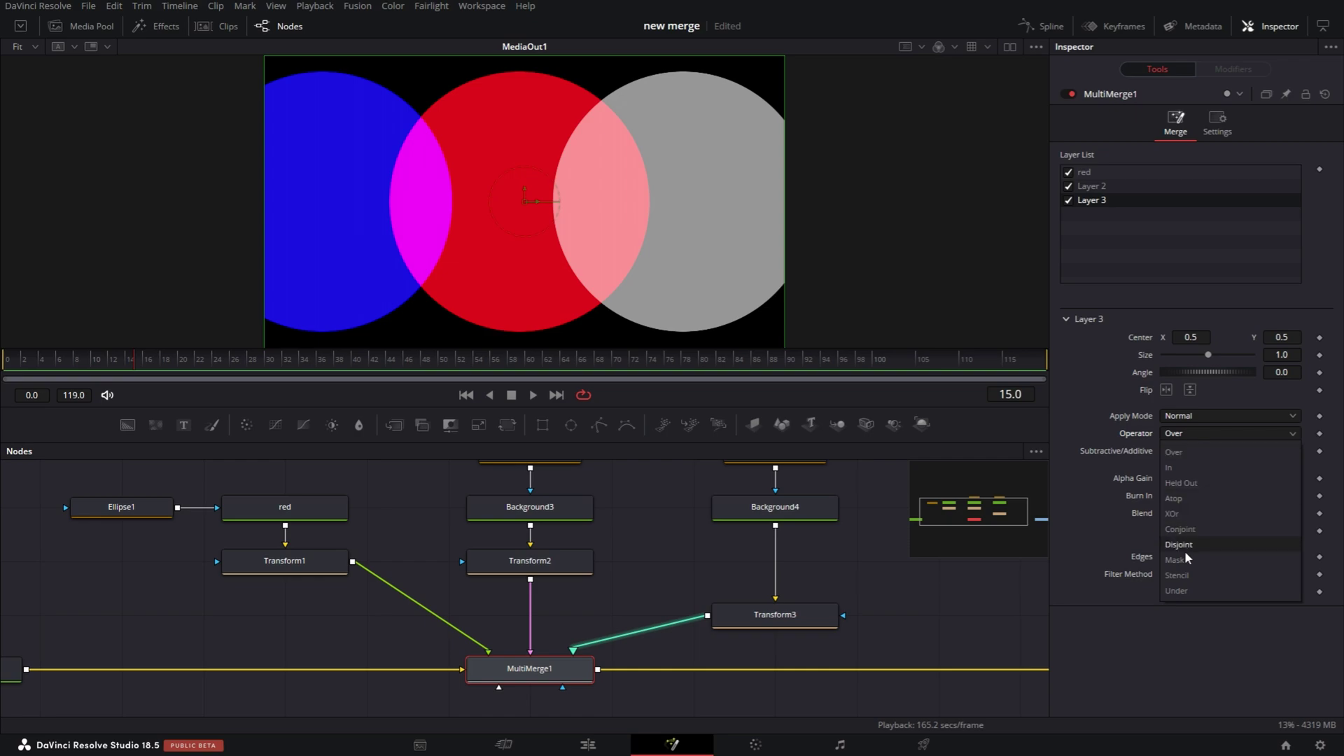
{"action": "left_click", "coordinate": [1178, 576]}
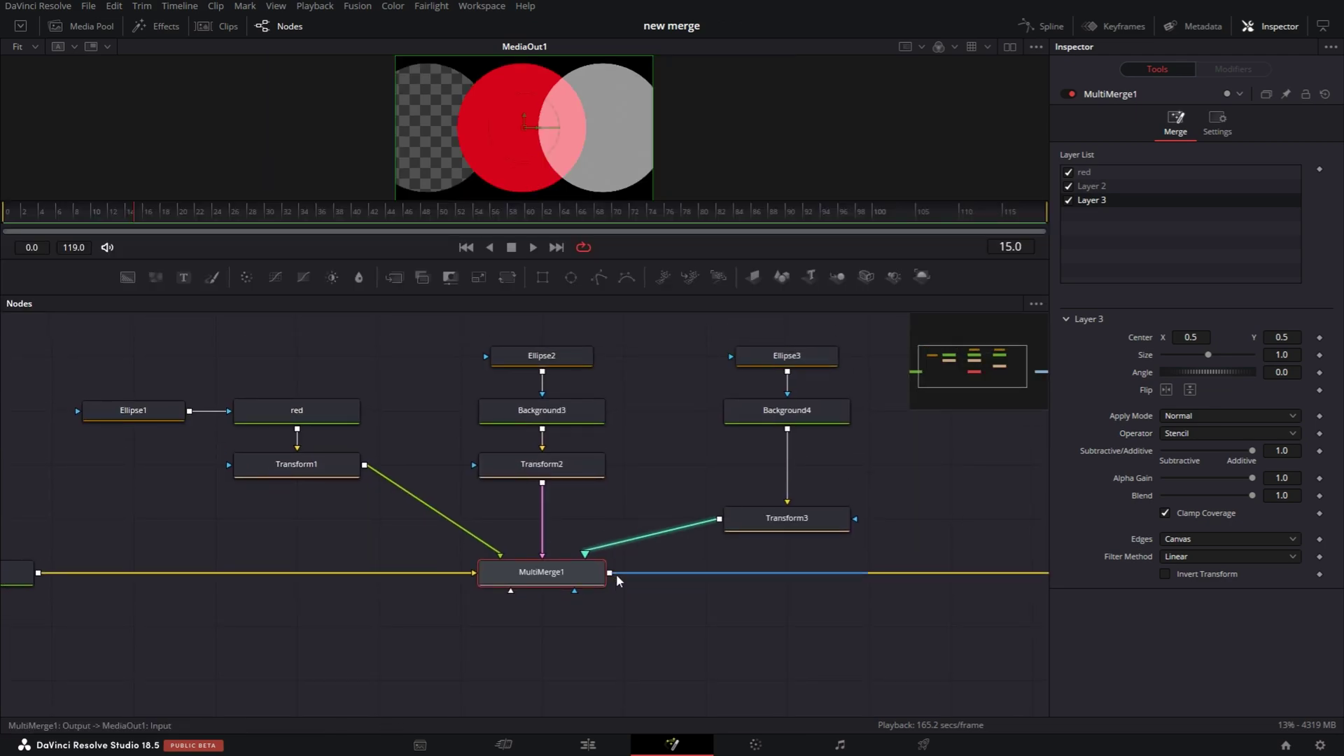
- Set MultiMerge1 aside and merge the red, green and blue circle branches into the Background1–MediaOut1 chain
{"action": "scroll", "coordinate": [616, 574], "scroll_direction": "down", "scroll_amount": 5}
{"action": "left_click_drag", "start_coordinate": [582, 576], "coordinate": [957, 499]}
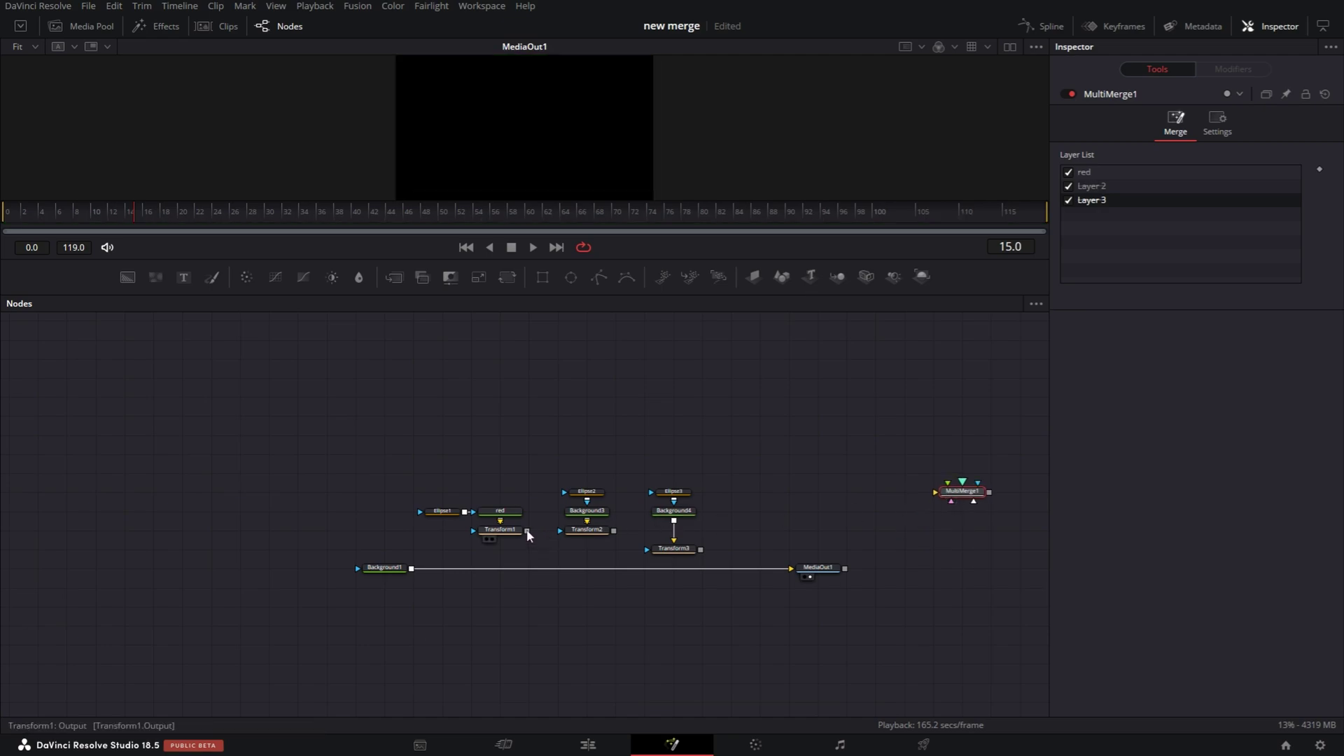
{"action": "left_click_drag", "start_coordinate": [527, 531], "coordinate": [555, 534]}
{"action": "left_click_drag", "start_coordinate": [443, 570], "coordinate": [415, 568]}
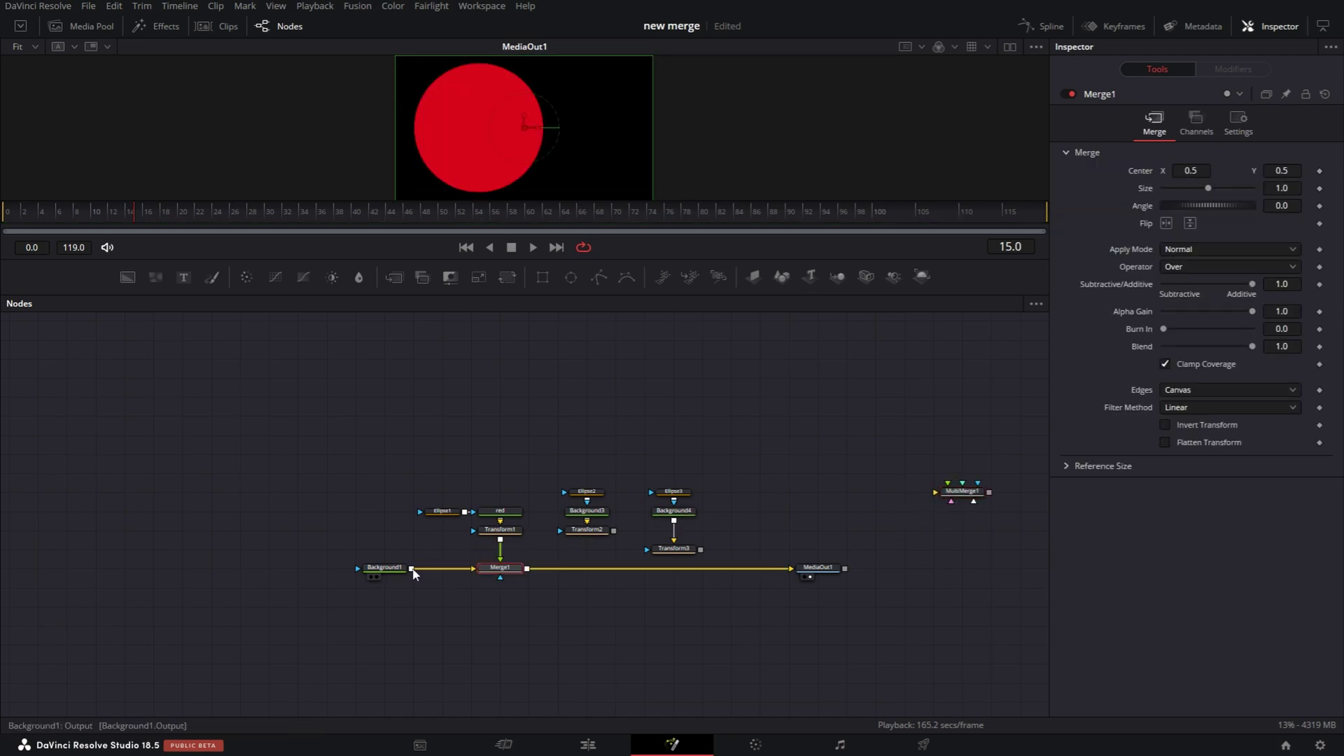
{"action": "scroll", "coordinate": [487, 575], "scroll_direction": "up", "scroll_amount": 8}
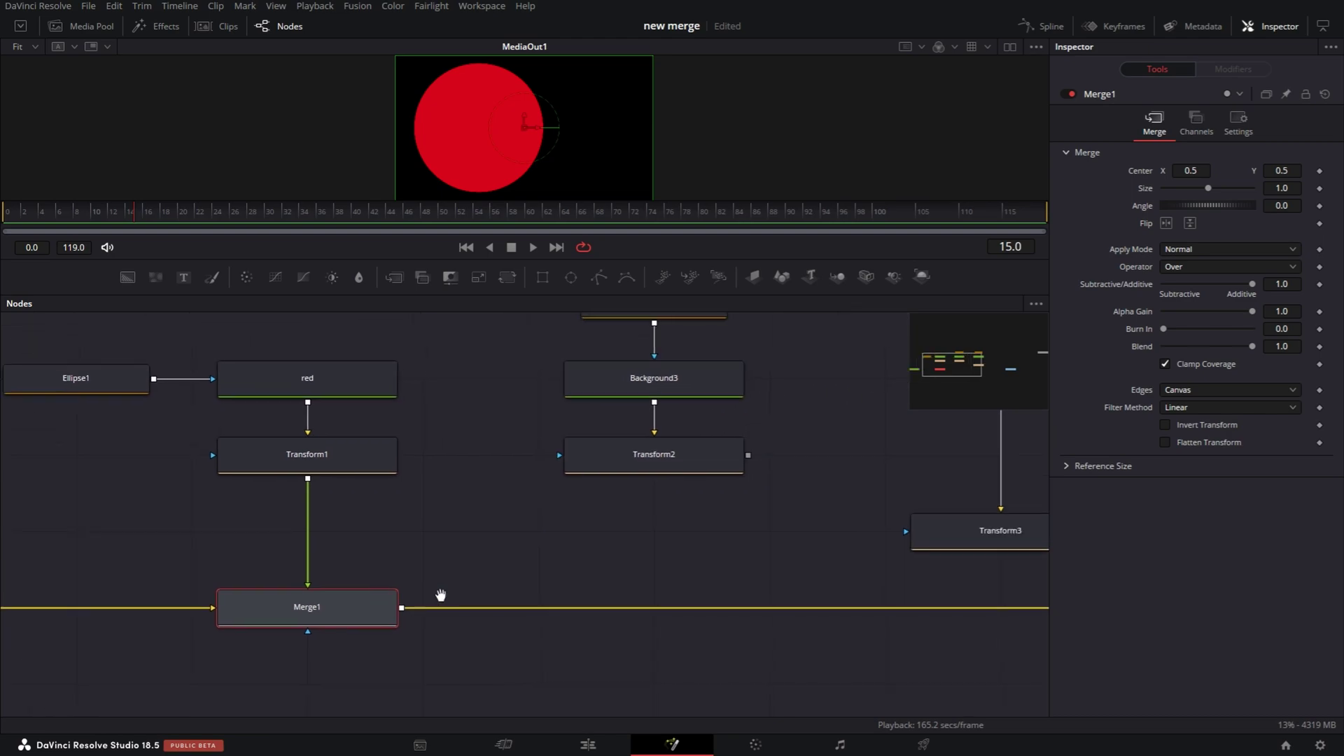
{"action": "left_click_drag", "start_coordinate": [752, 454], "coordinate": [410, 606]}
{"action": "scroll", "coordinate": [787, 560], "scroll_direction": "right", "scroll_amount": 4}
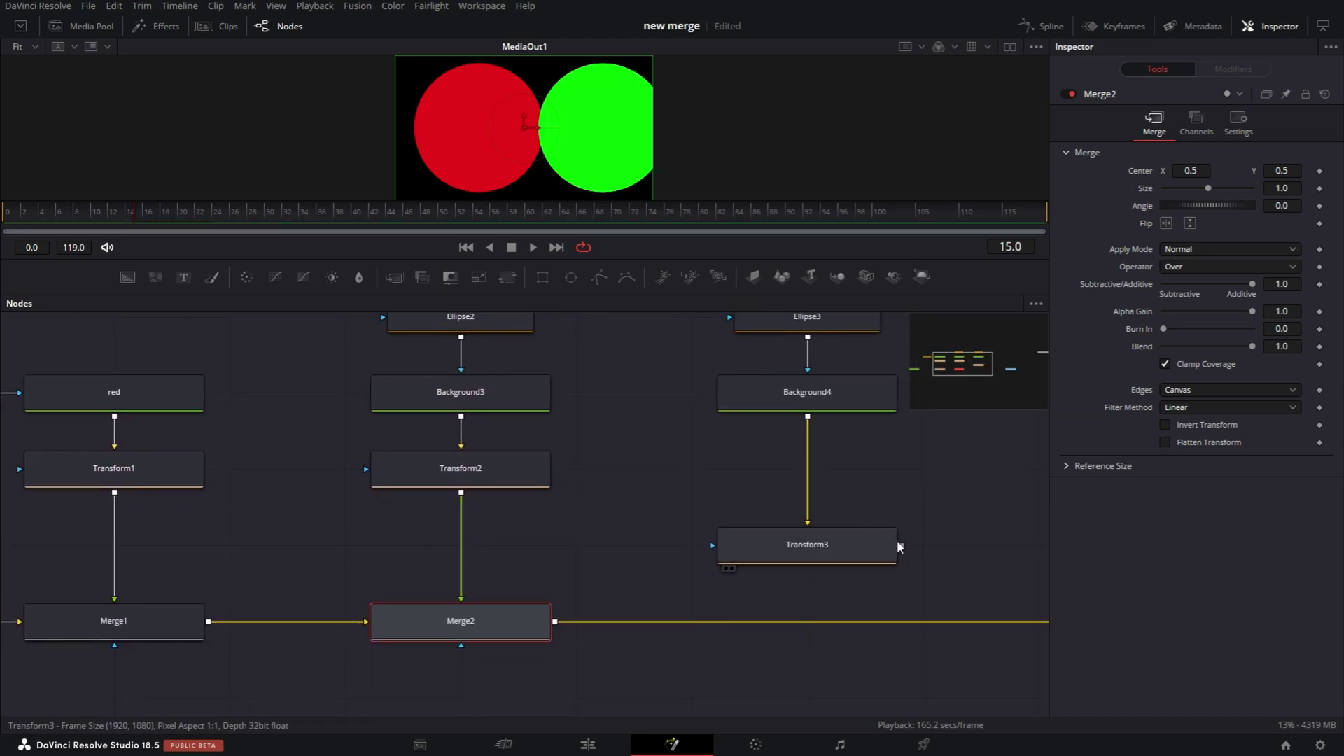
{"action": "left_click_drag", "start_coordinate": [902, 545], "coordinate": [555, 623]}
{"action": "scroll", "coordinate": [530, 498], "scroll_direction": "down", "scroll_amount": 4}
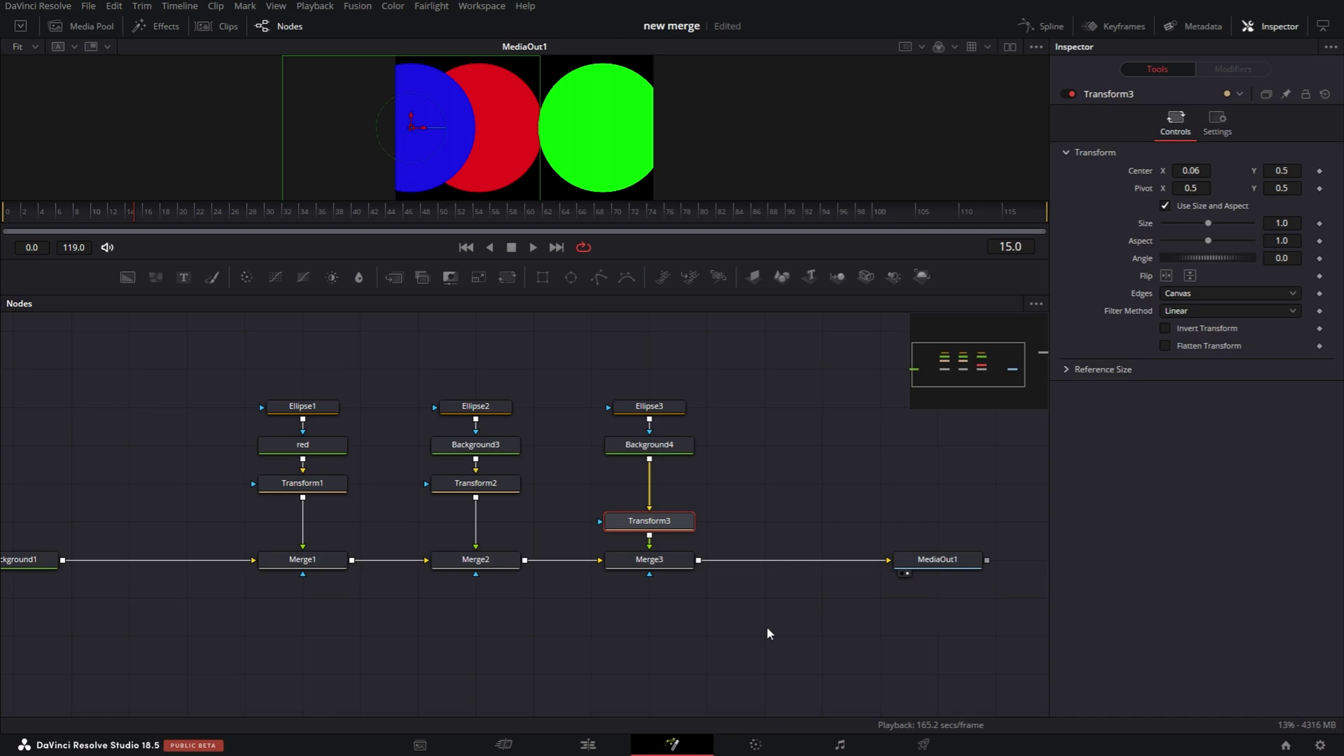
- Move the blue circle's Merge3 branch left of Merge1, then review Merge3 and Merge1 settings
{"action": "left_click_drag", "start_coordinate": [740, 625], "coordinate": [613, 367]}
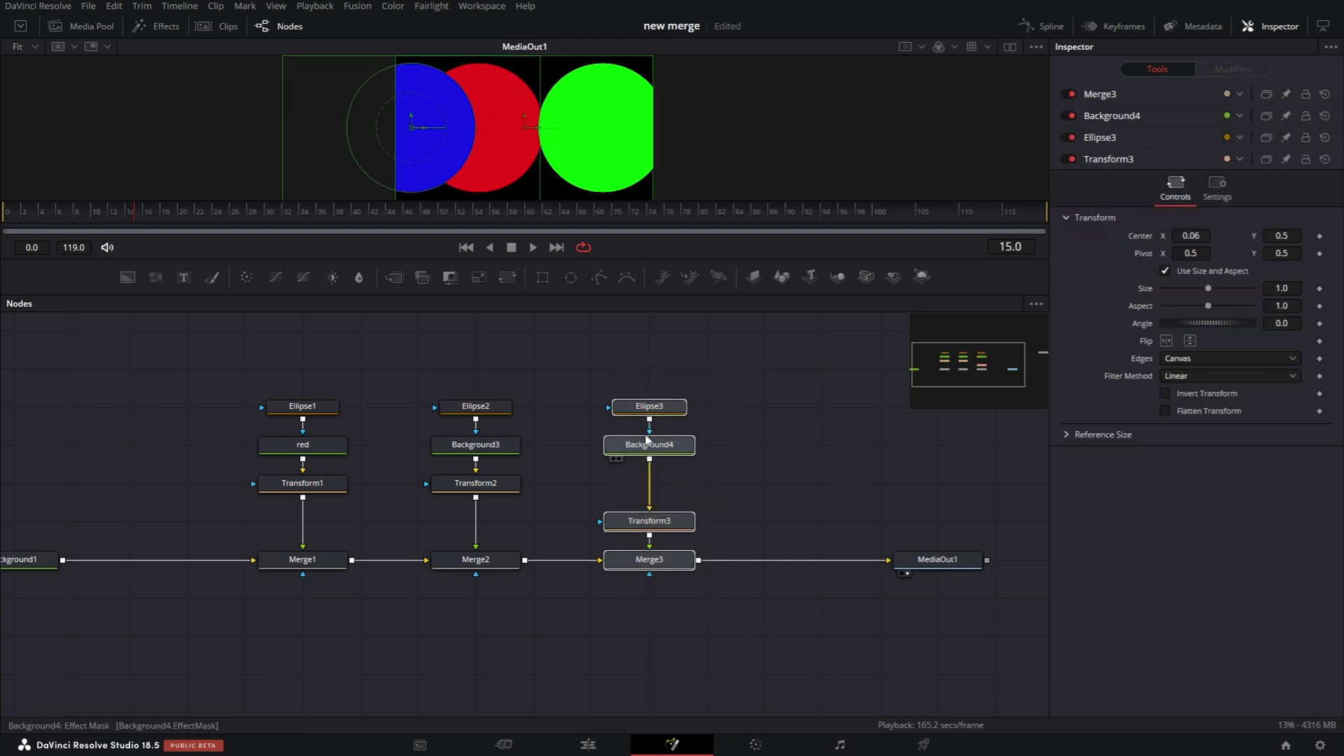
{"action": "left_click_drag", "start_coordinate": [621, 561], "coordinate": [185, 574]}
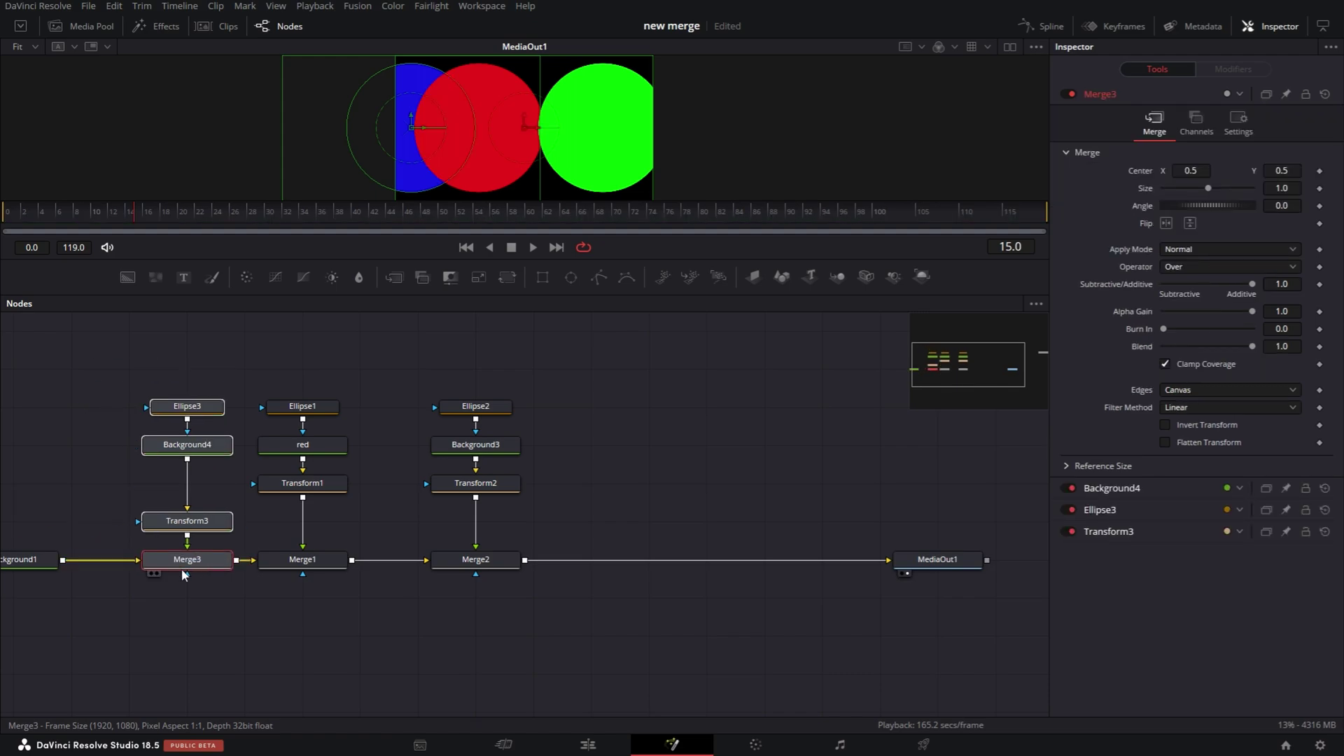
{"action": "left_click", "coordinate": [668, 440]}
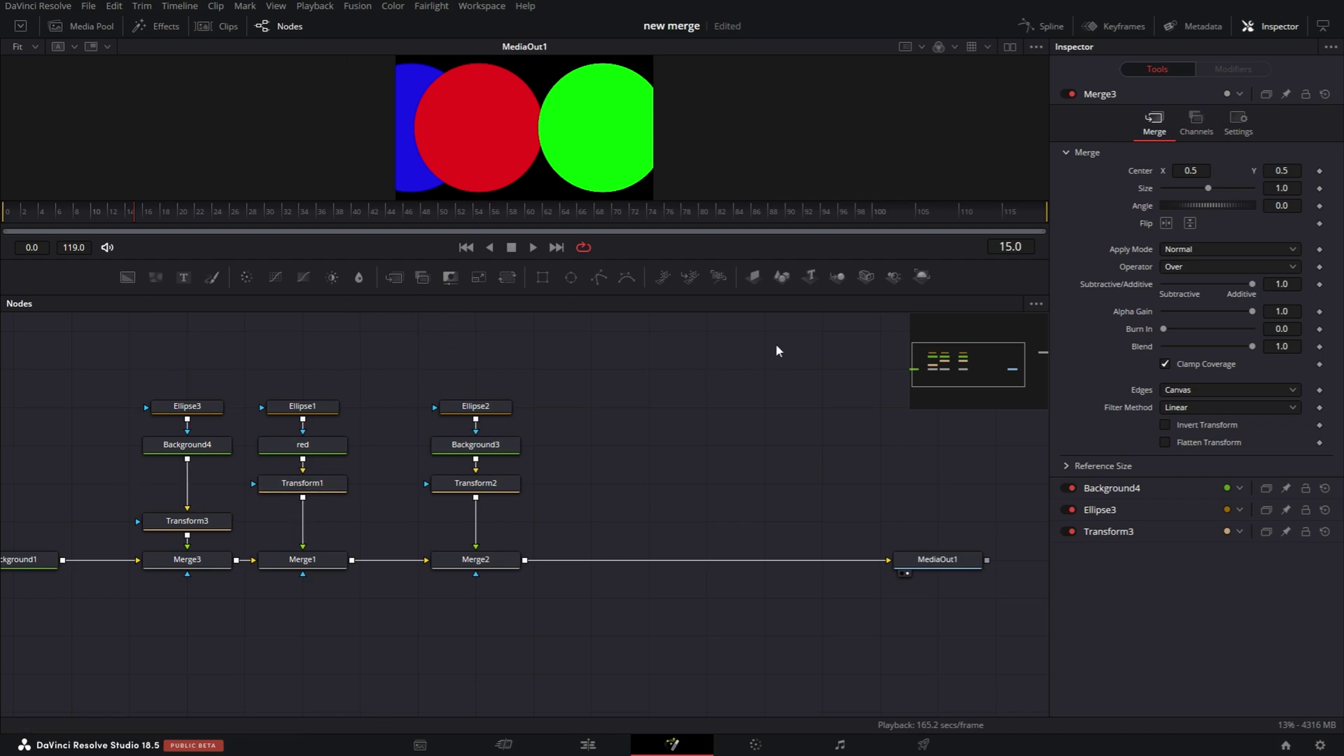
{"action": "left_click", "coordinate": [205, 567]}
{"action": "left_click", "coordinate": [332, 567]}
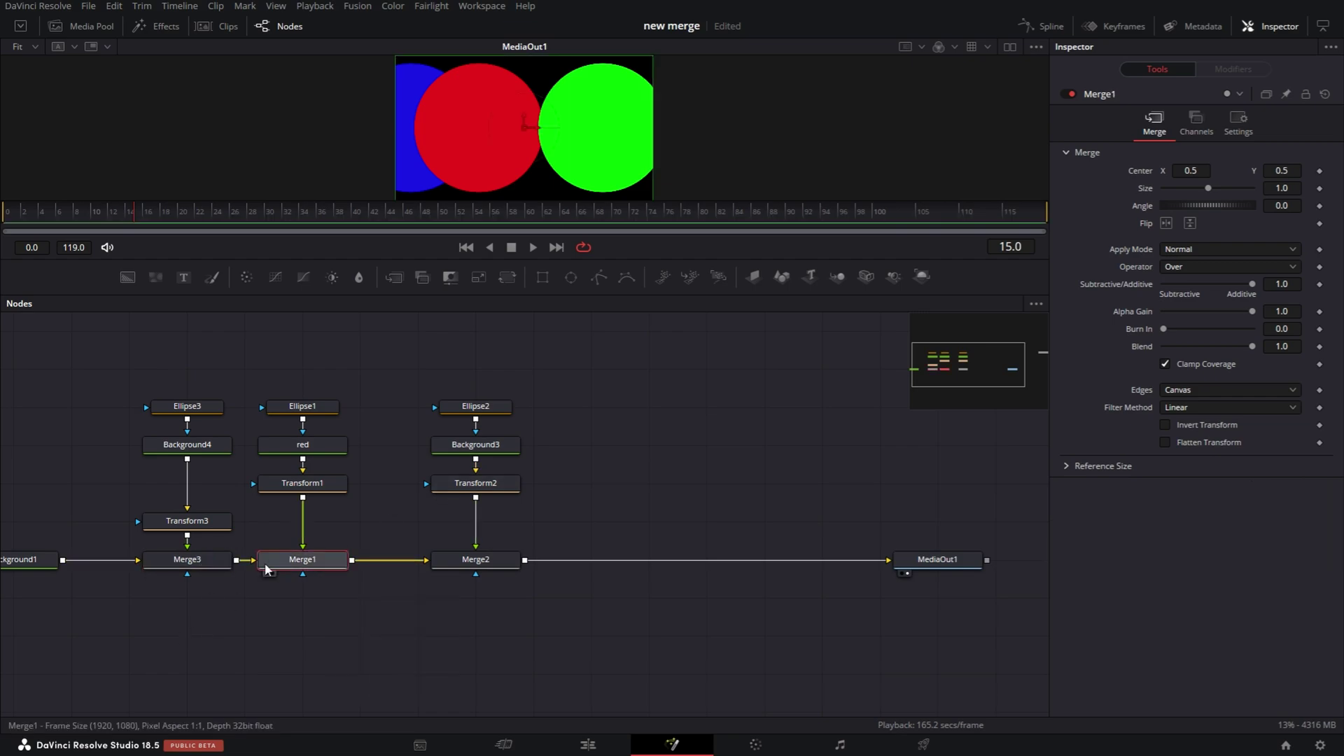
{"action": "left_click", "coordinate": [1234, 252]}
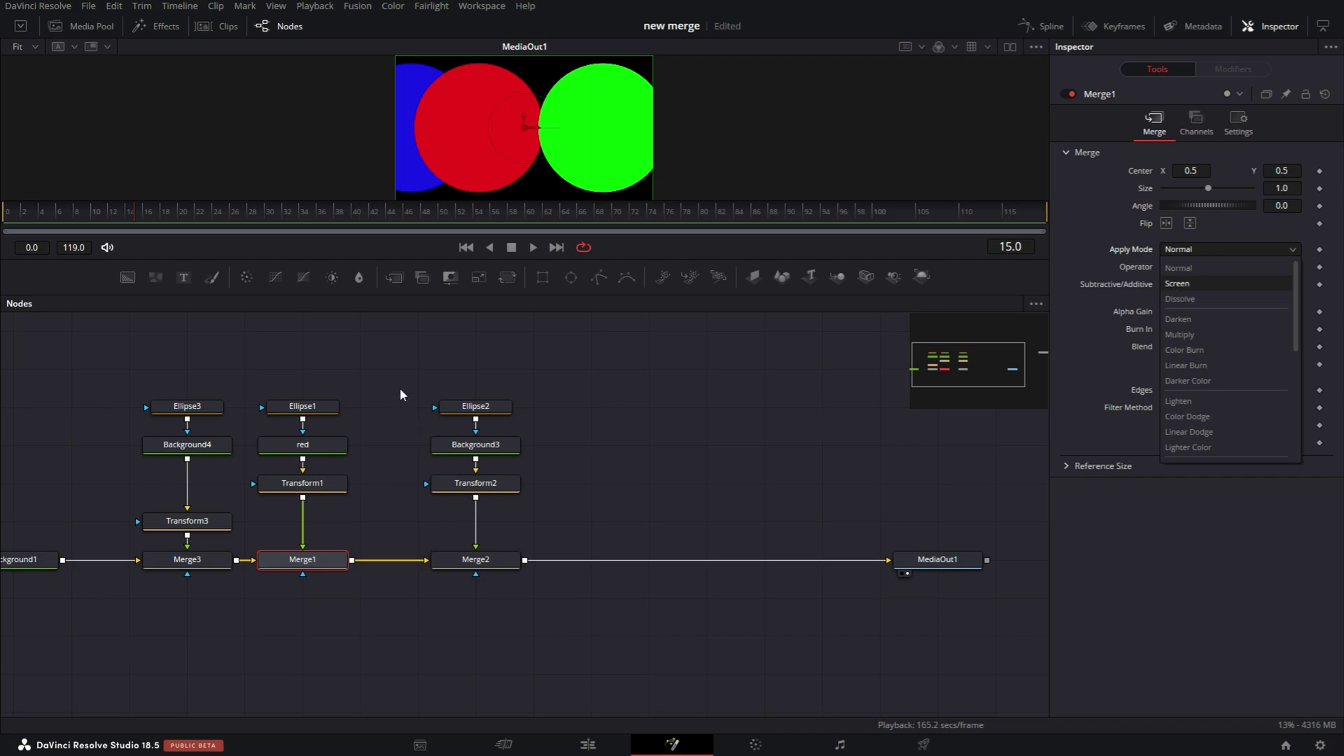
- Delete the three Merge nodes and put a MultiMerge on the Background1-to-MediaOut1 pipe, with Transform2 connected
{"action": "left_click_drag", "start_coordinate": [187, 521], "coordinate": [187, 483]}
{"action": "left_click_drag", "start_coordinate": [575, 640], "coordinate": [98, 541]}
{"action": "key", "text": "Delete"}
{"action": "left_click_drag", "start_coordinate": [1034, 505], "coordinate": [609, 587]}
{"action": "left_click_drag", "start_coordinate": [698, 545], "coordinate": [619, 587]}
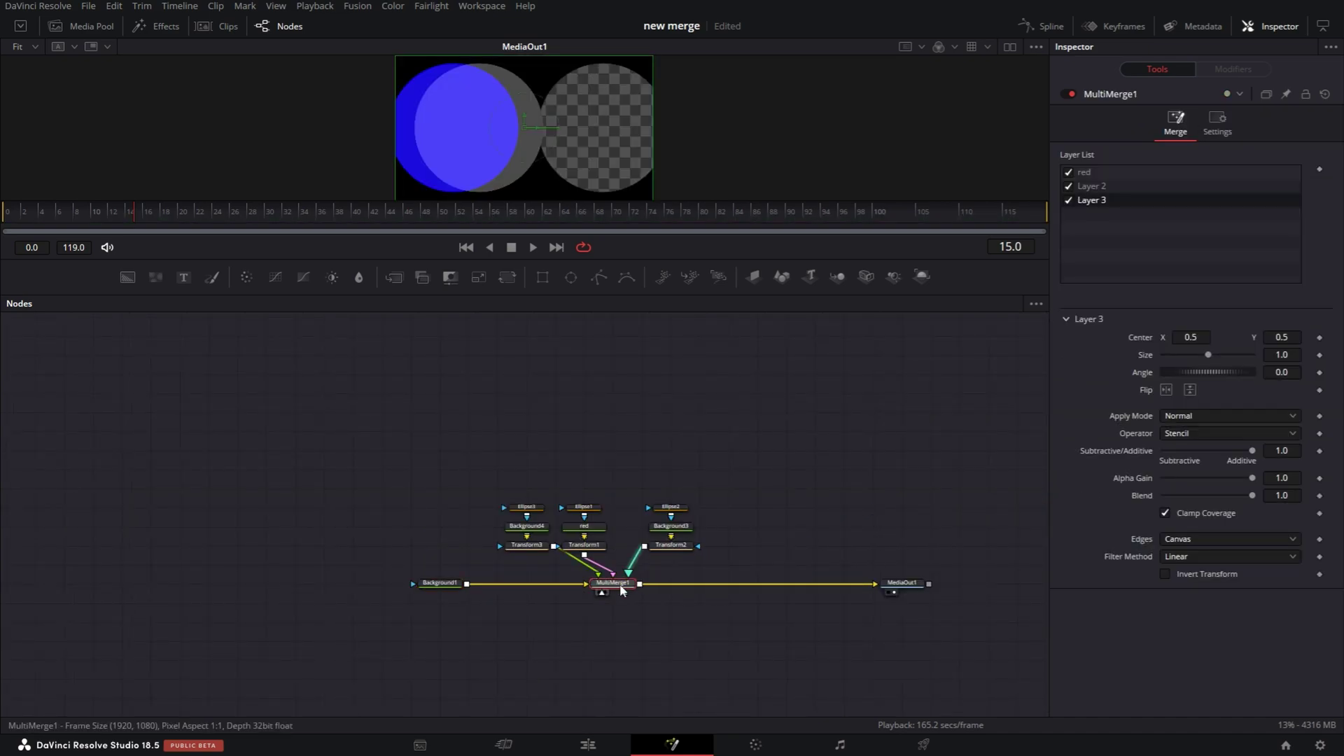
- Add five Background layers into MultiMerge1 from the toolbar
{"action": "scroll", "coordinate": [623, 585], "scroll_direction": "up", "scroll_amount": 5}
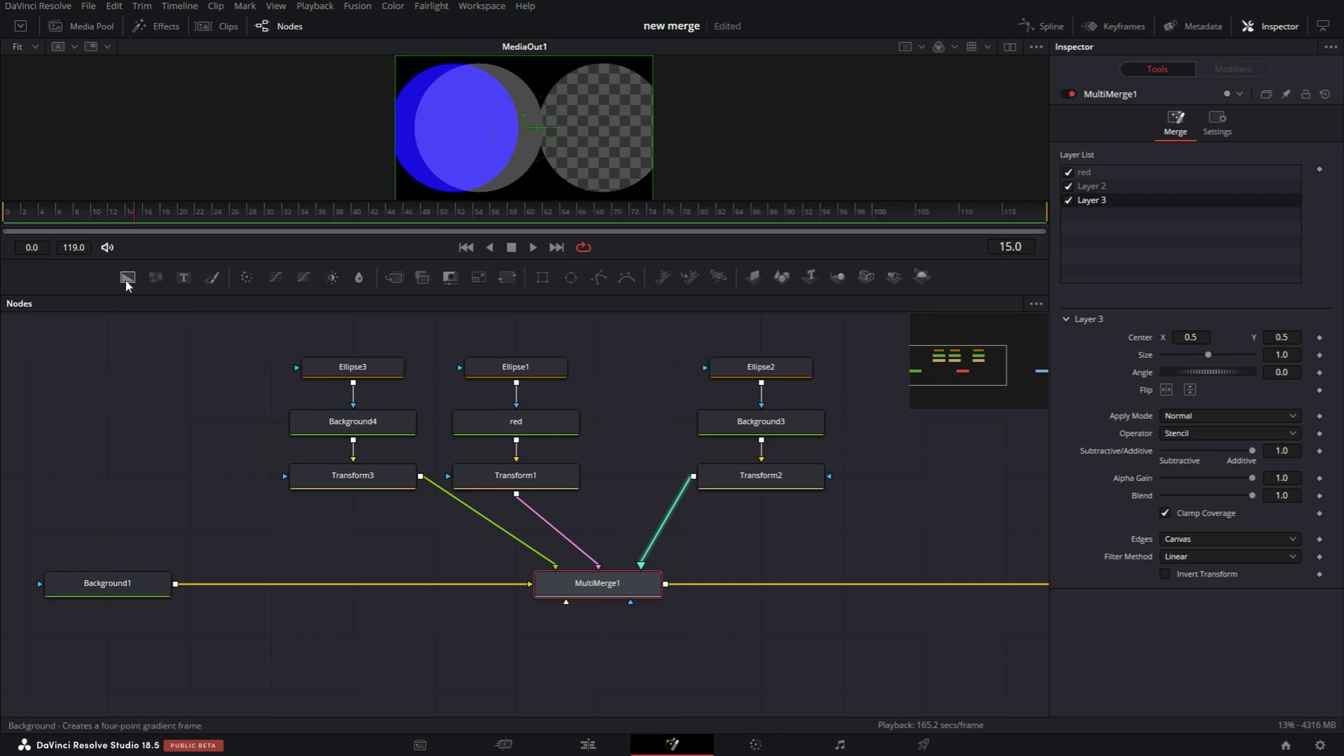
{"action": "left_click_drag", "start_coordinate": [128, 277], "coordinate": [556, 588]}
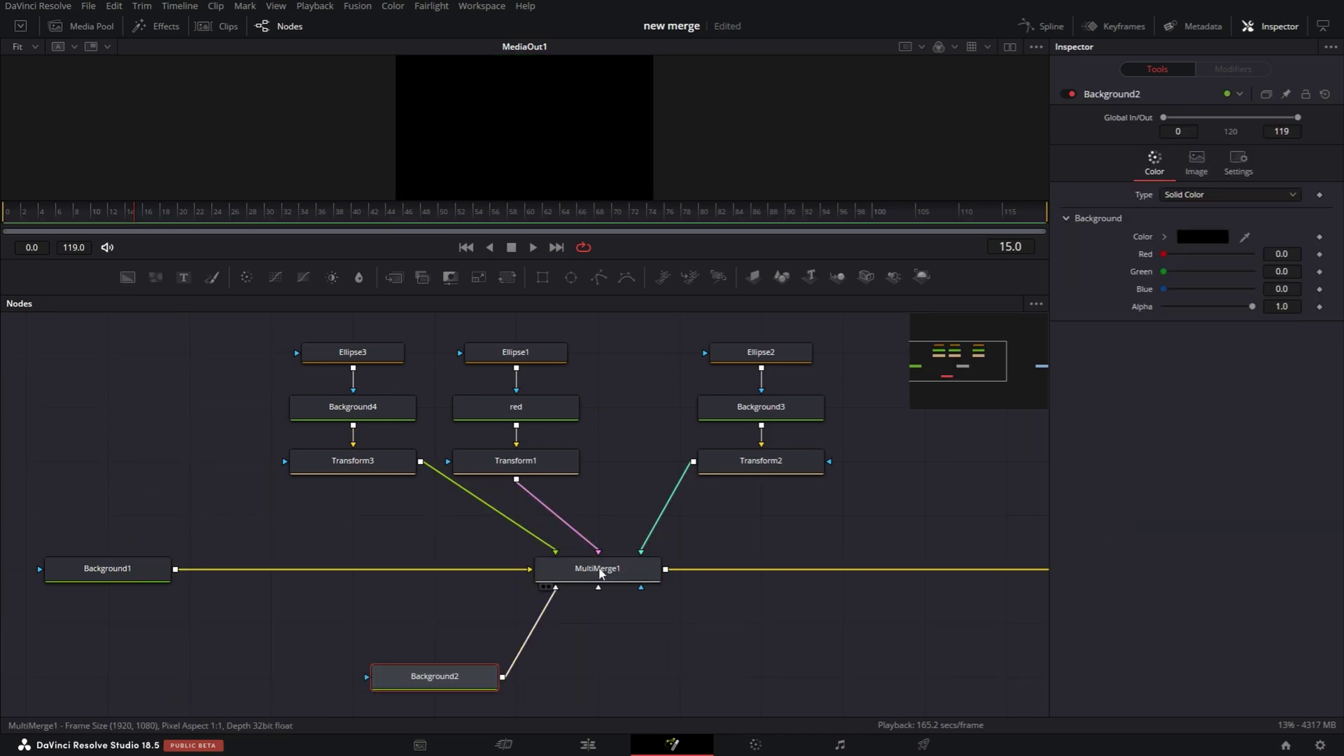
{"action": "left_click", "coordinate": [600, 574]}
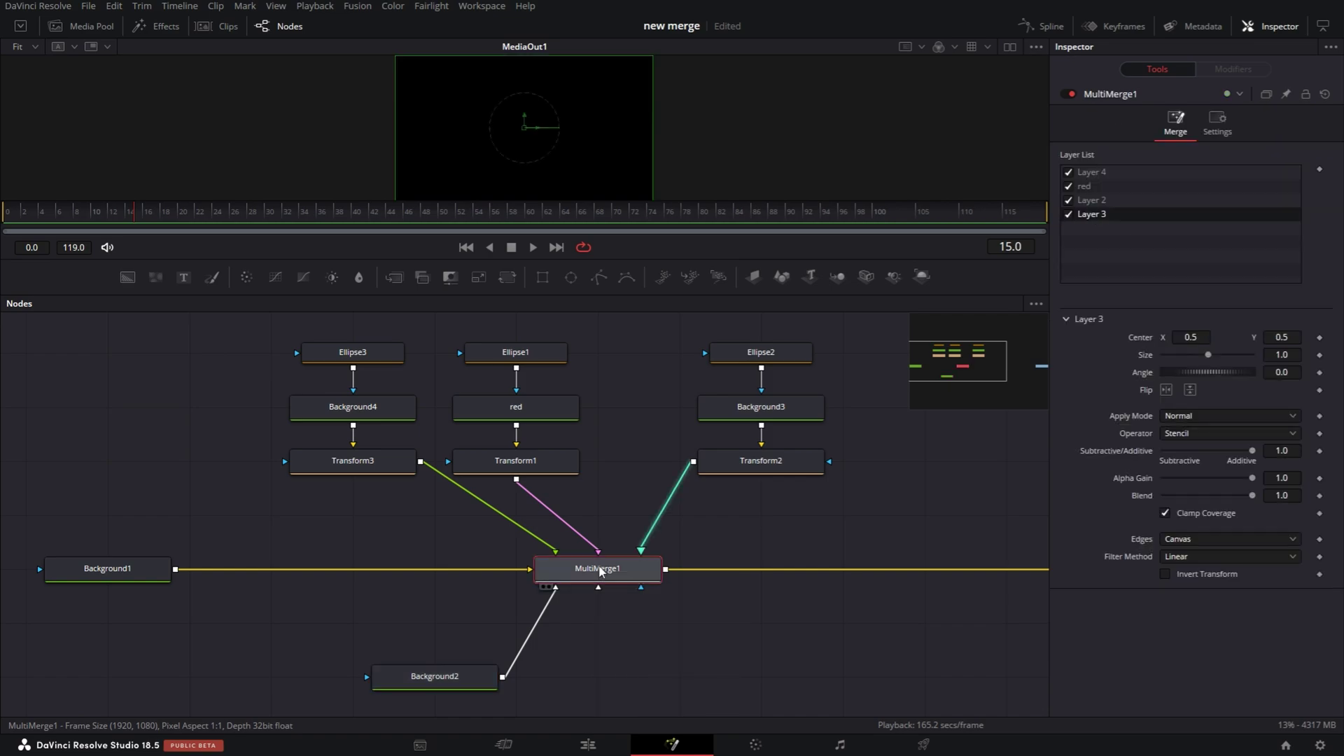
{"action": "left_click", "coordinate": [128, 278]}
{"action": "left_click", "coordinate": [127, 278]}
{"action": "left_click", "coordinate": [128, 278]}
{"action": "left_click", "coordinate": [127, 278]}
{"action": "left_click", "coordinate": [127, 278]}
{"action": "left_click", "coordinate": [127, 278]}
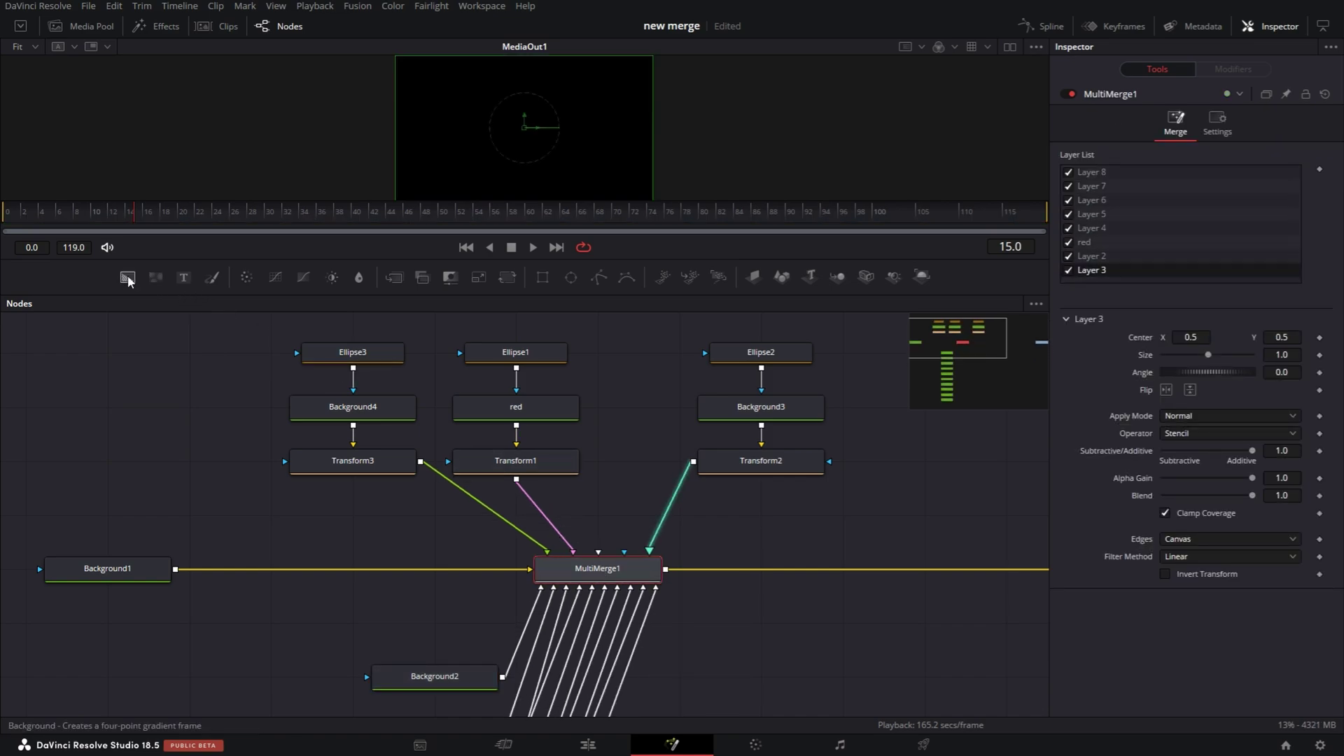
{"action": "left_click", "coordinate": [128, 278]}
{"action": "left_click", "coordinate": [127, 278]}
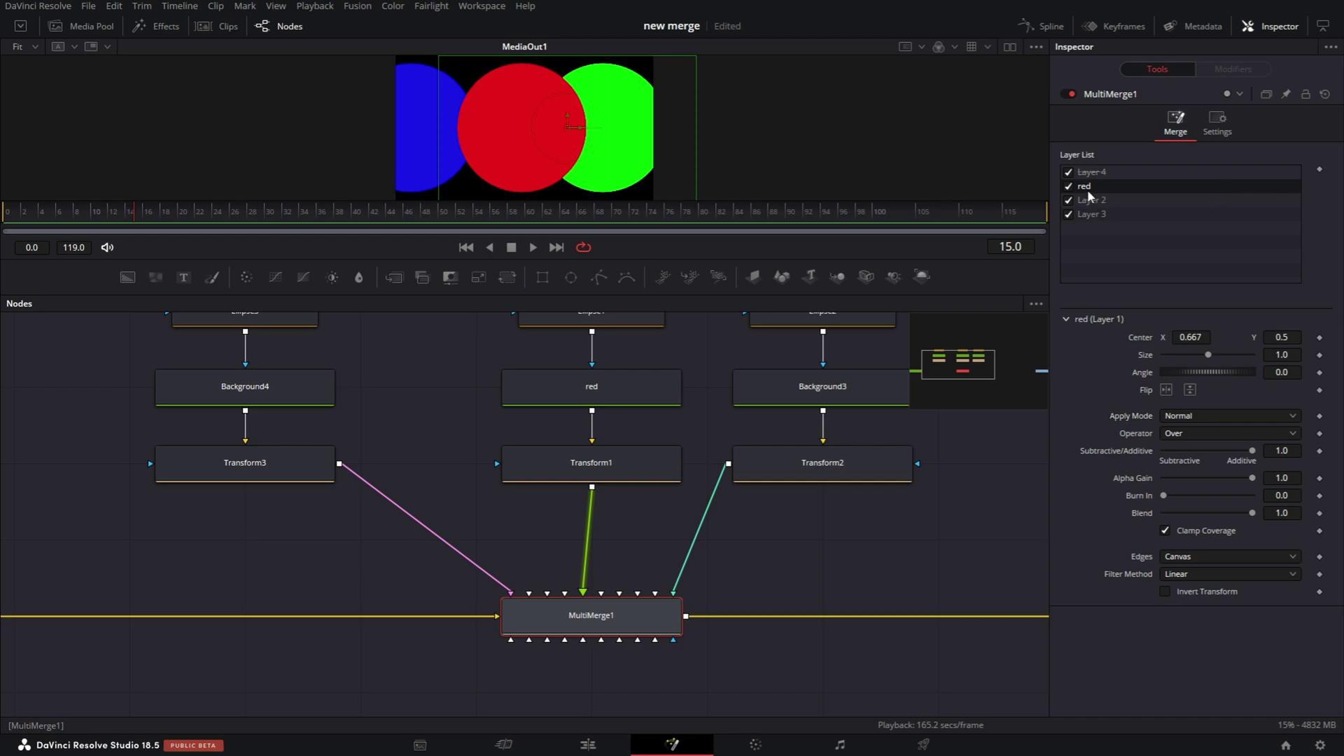
- Keyframe the Layer List at frame 0, move red above Layer 2 at frame 20, and play it back
{"action": "left_click_drag", "start_coordinate": [1090, 205], "coordinate": [1103, 186]}
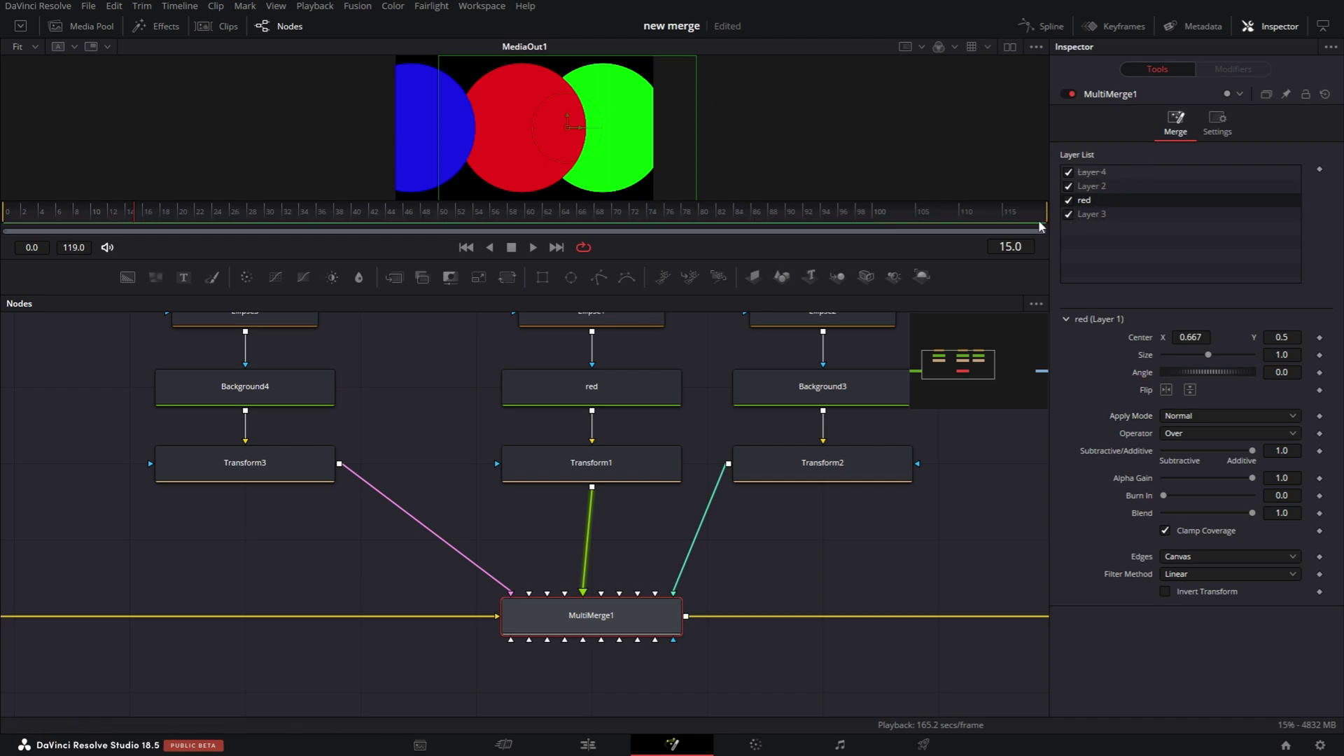
{"action": "left_click", "coordinate": [12, 220]}
{"action": "left_click", "coordinate": [1320, 171]}
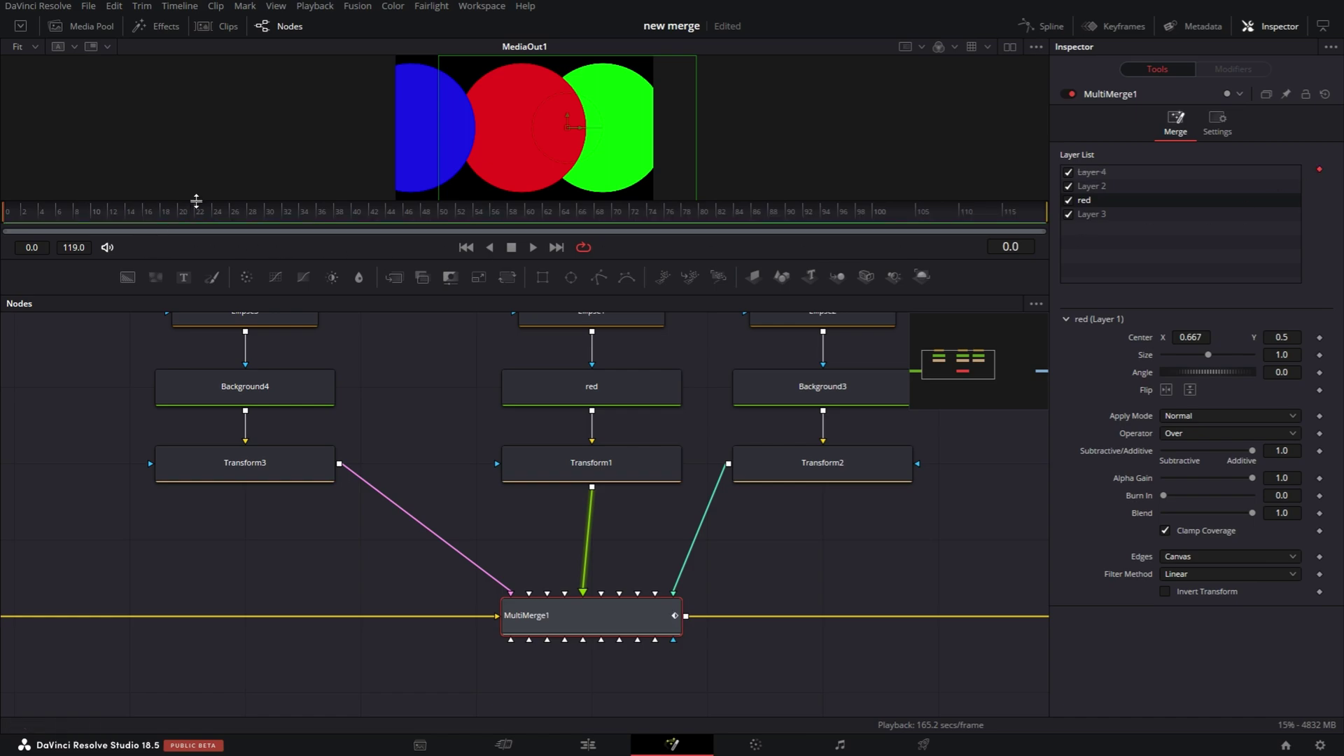
{"action": "left_click", "coordinate": [183, 216]}
{"action": "left_click_drag", "start_coordinate": [1086, 202], "coordinate": [1085, 187]}
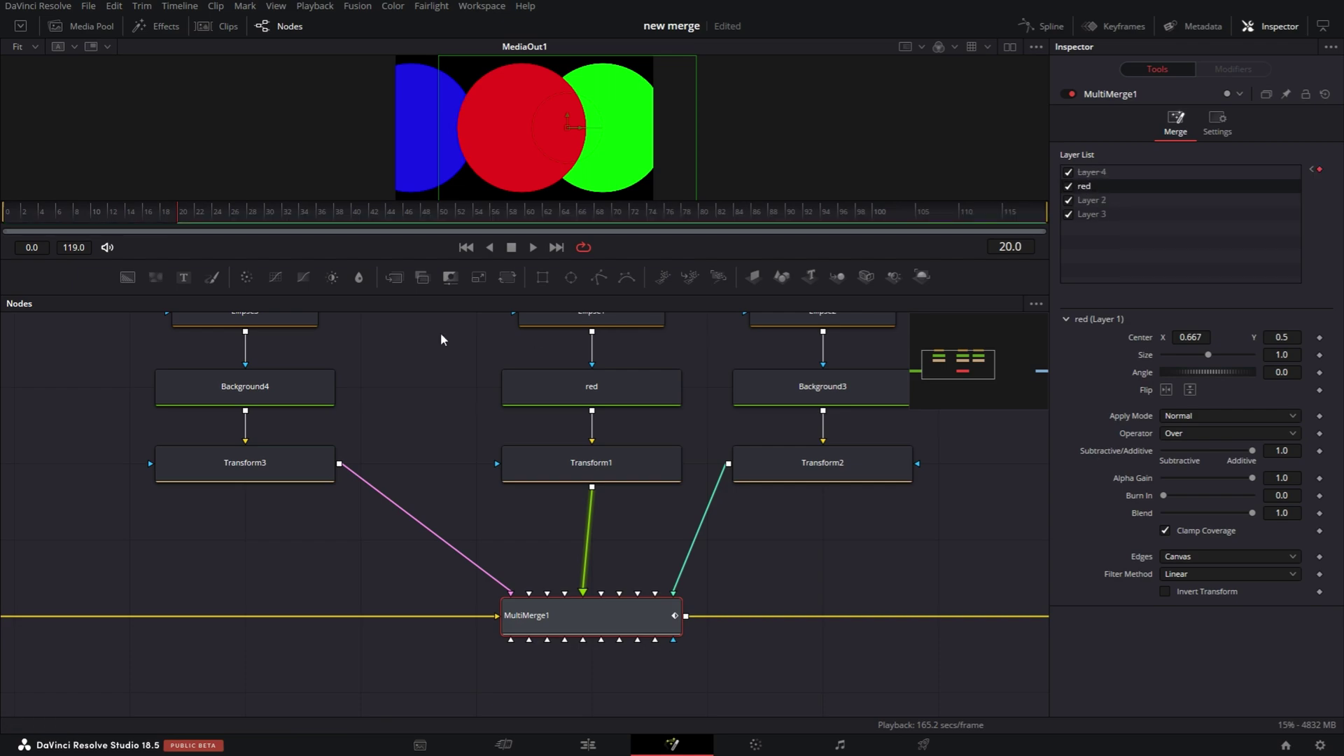
{"action": "key", "text": "space"}
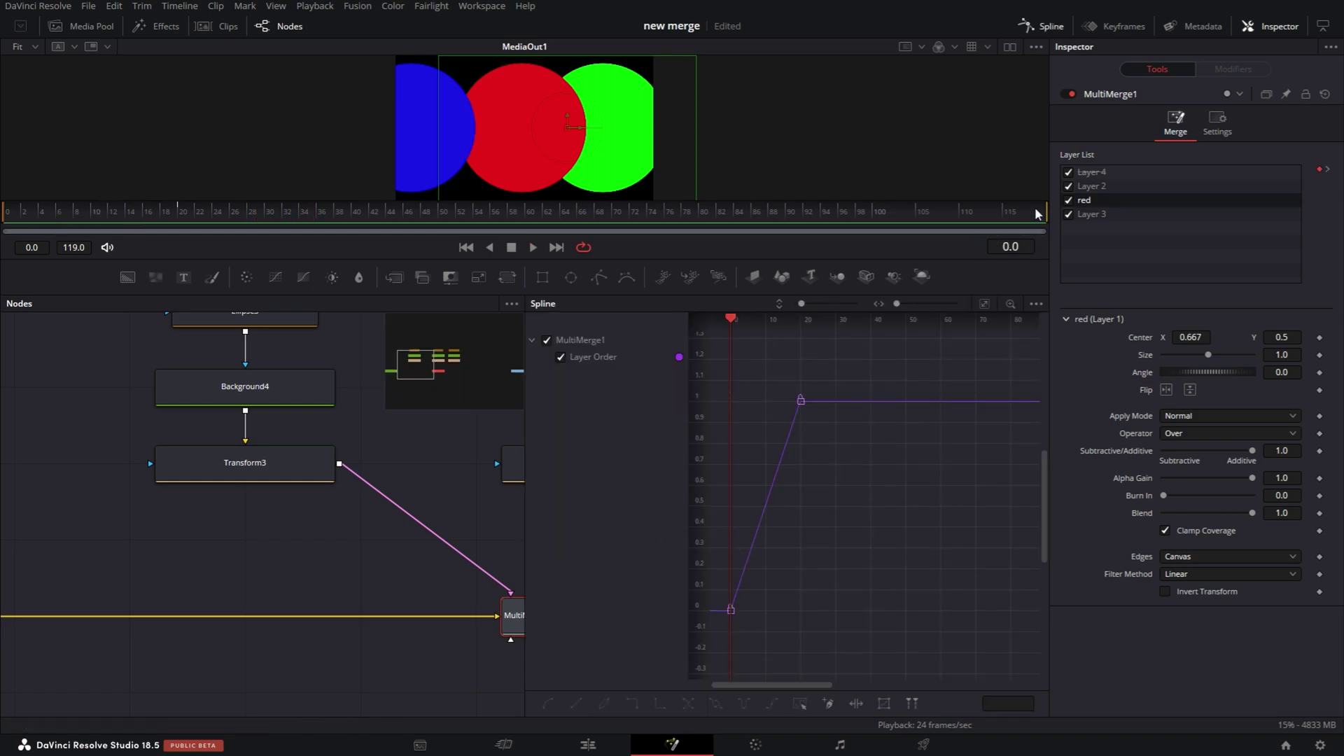
{"action": "left_click", "coordinate": [1033, 26]}
{"action": "key", "text": "Right"}
{"action": "key", "text": "Right"}
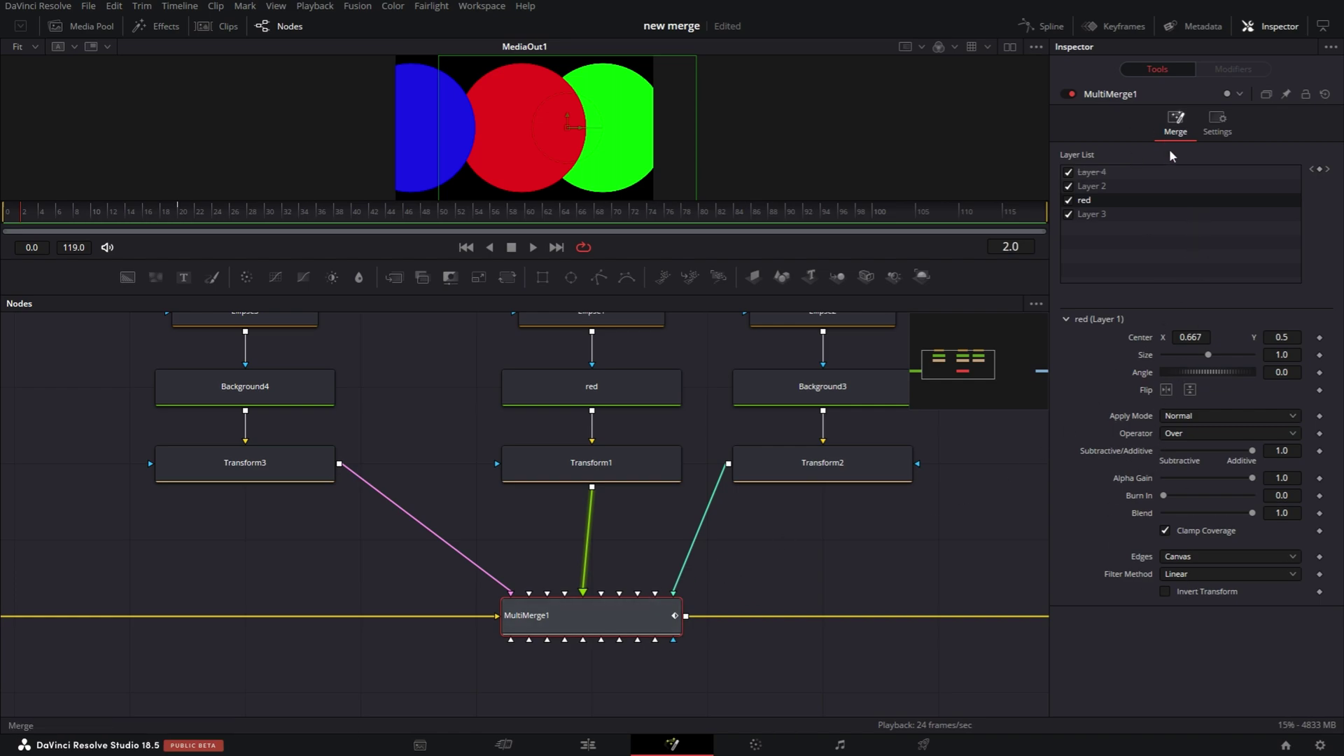
- Save with Ctrl+S, then remove MultiMerge1LayerOrder from the Layer List's right-click menu
{"action": "key", "text": "ctrl+s"}
{"action": "right_click", "coordinate": [1195, 231]}
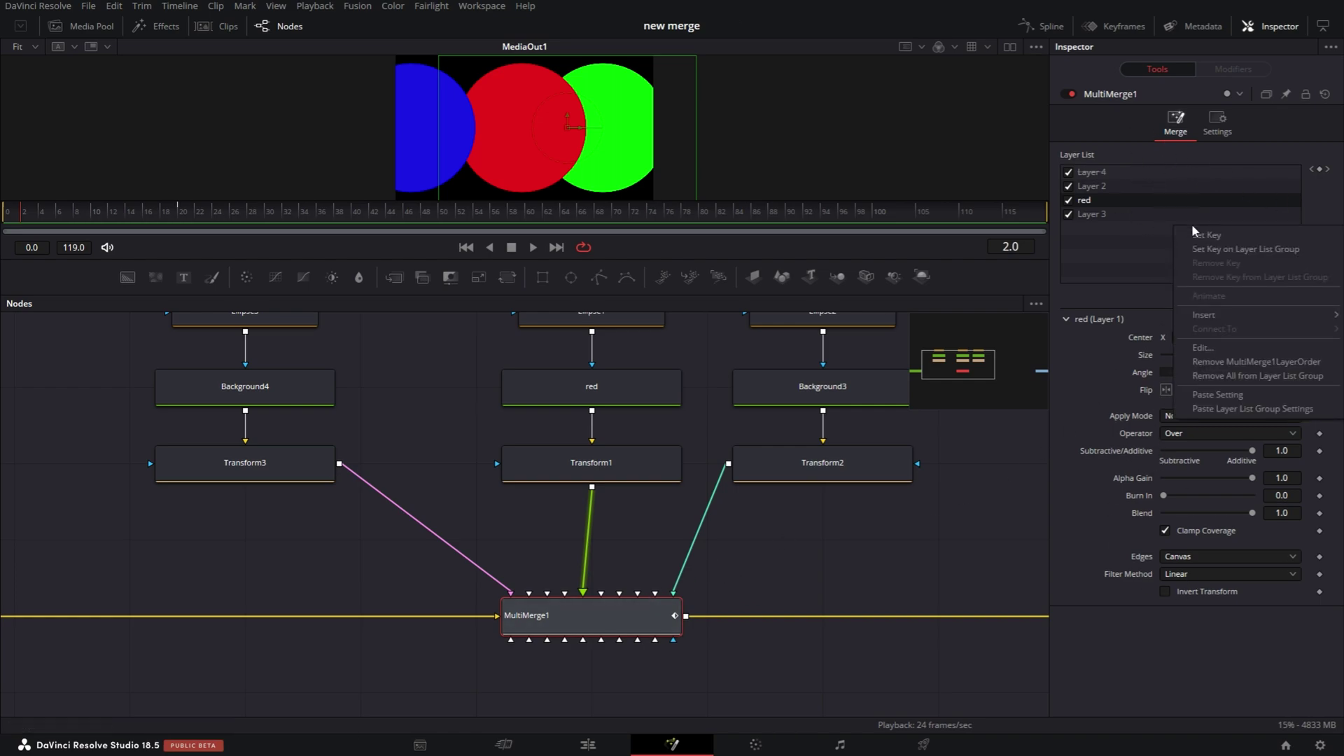
{"action": "left_click", "coordinate": [1245, 363]}
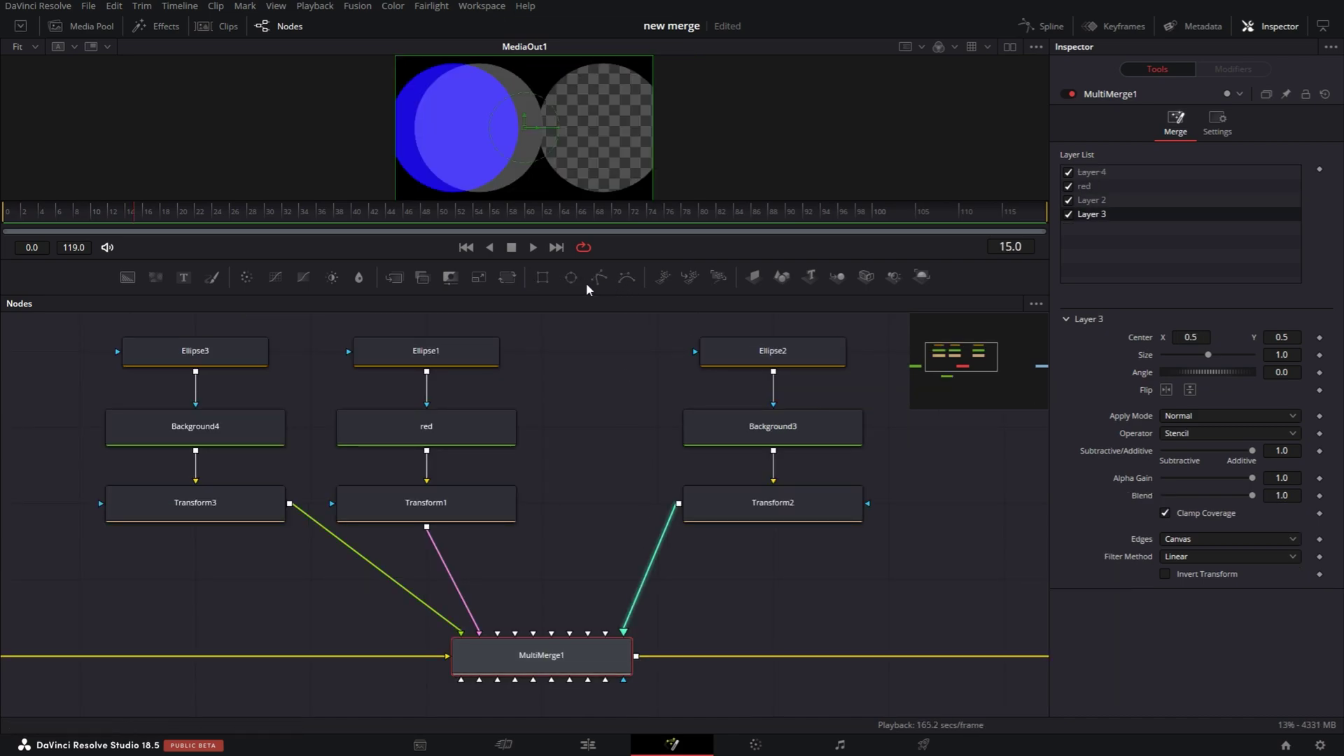
{"action": "left_click", "coordinate": [544, 279]}
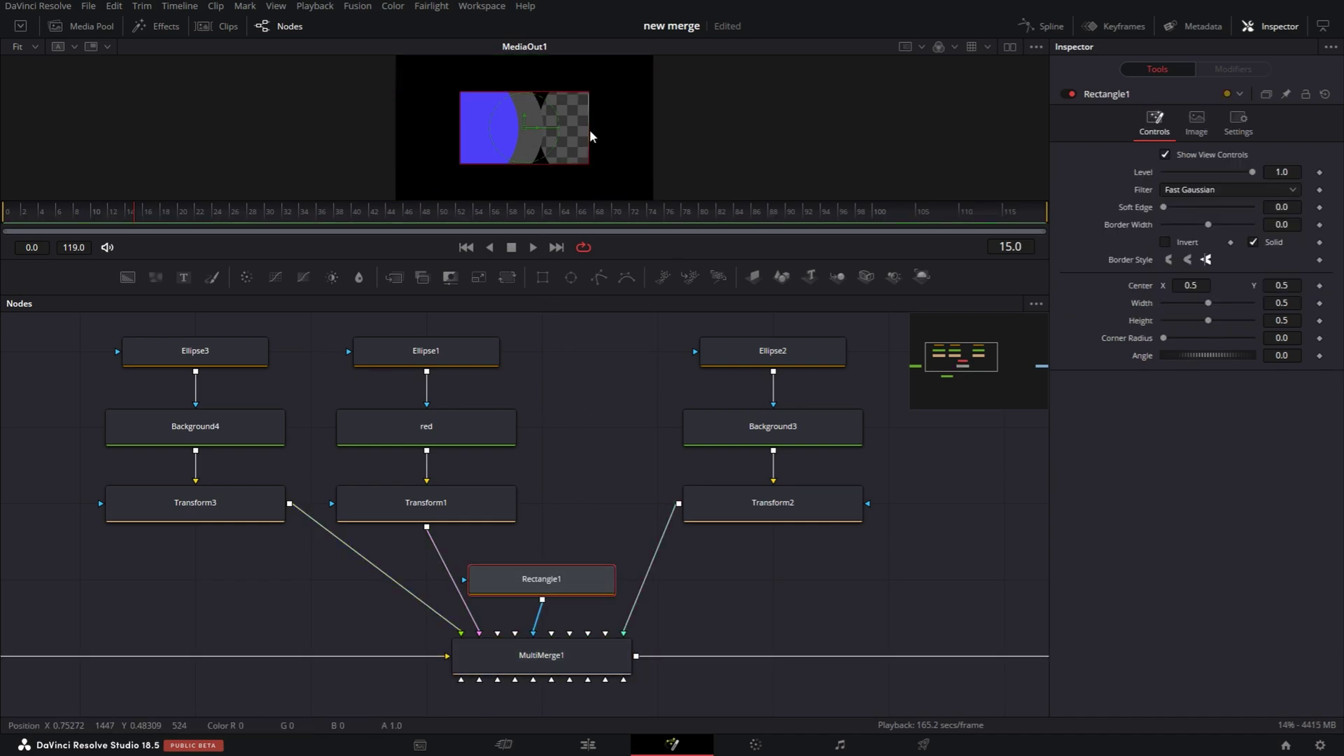
{"action": "left_click_drag", "start_coordinate": [591, 135], "coordinate": [622, 140]}
{"action": "left_click_drag", "start_coordinate": [535, 163], "coordinate": [538, 134]}
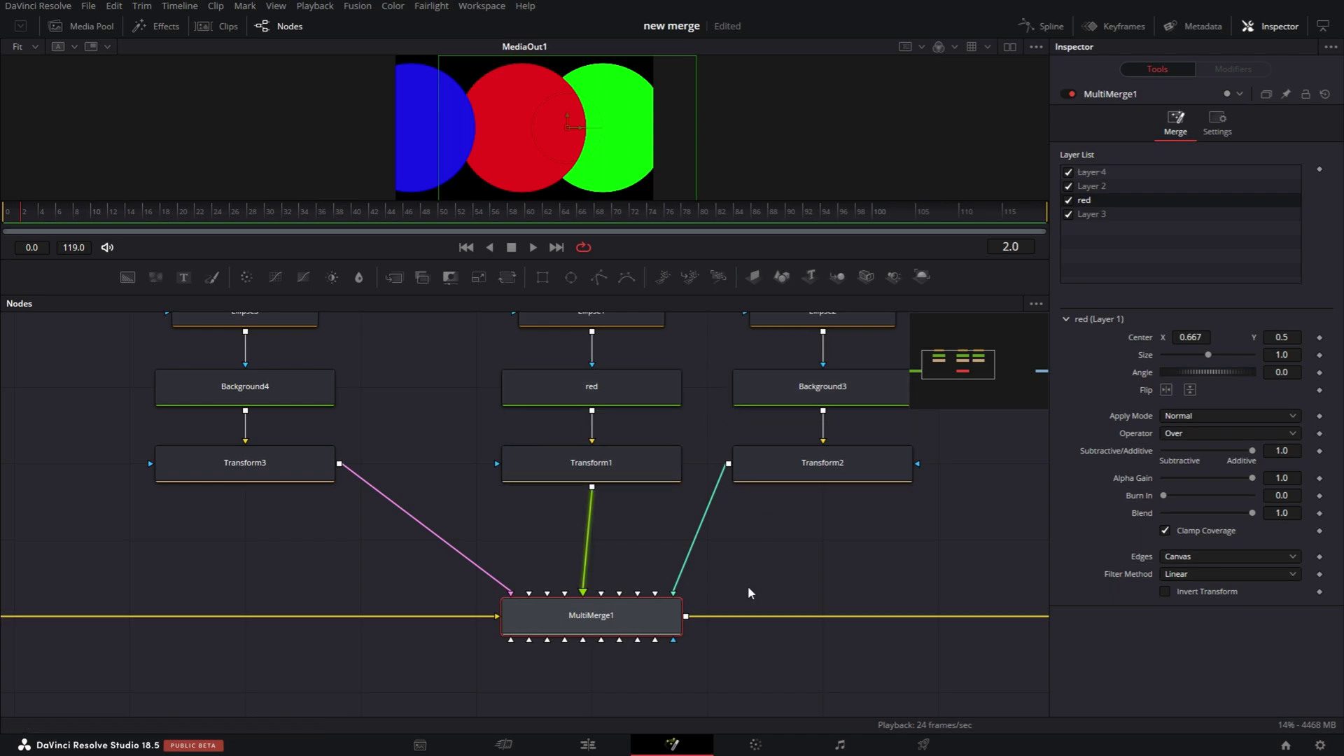
- Split MultiMerge1's layers from the red layer into a new MultiMerge1_1, moving MultiMerge1 left
{"action": "right_click", "coordinate": [1086, 202]}
{"action": "left_click", "coordinate": [1118, 305]}
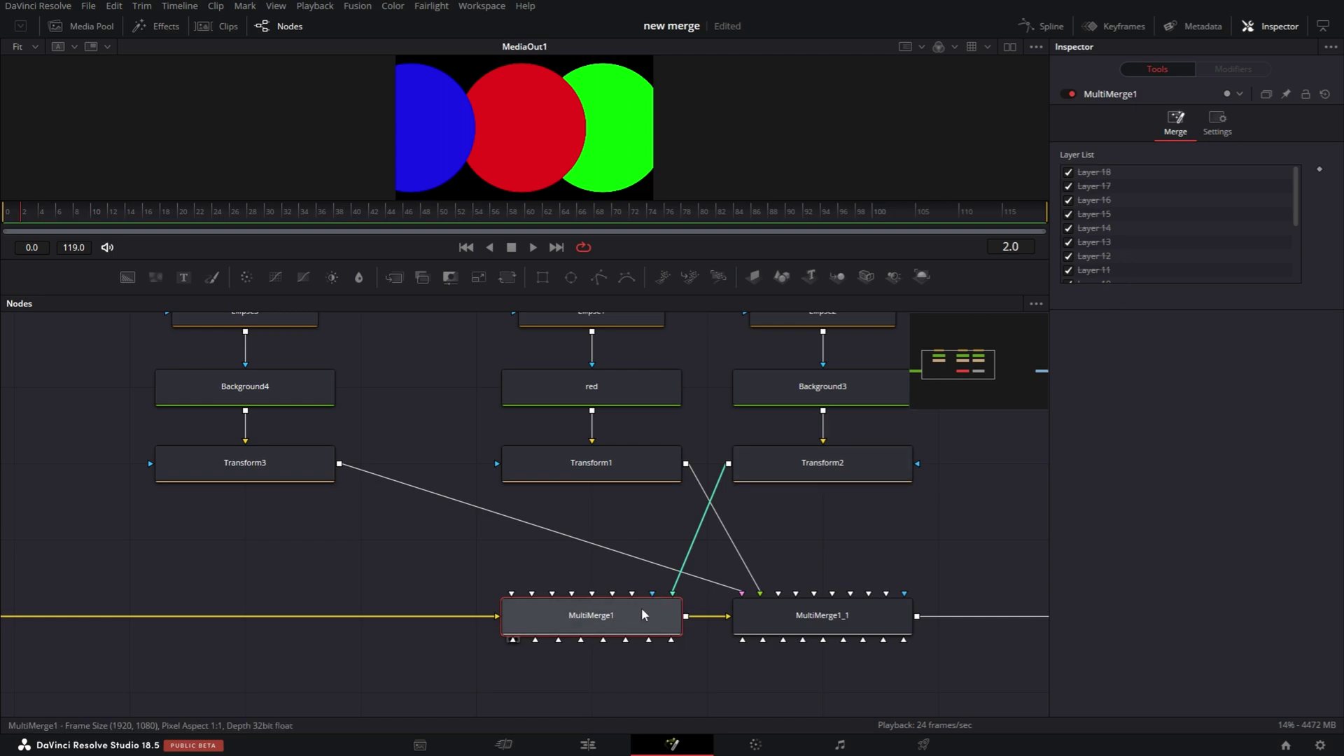
{"action": "left_click_drag", "start_coordinate": [645, 619], "coordinate": [423, 597]}
- Set Transform2's Center X to 0.721, then inspect MultiMerge1_1's Layer 2 settings
{"action": "left_click", "coordinate": [819, 437]}
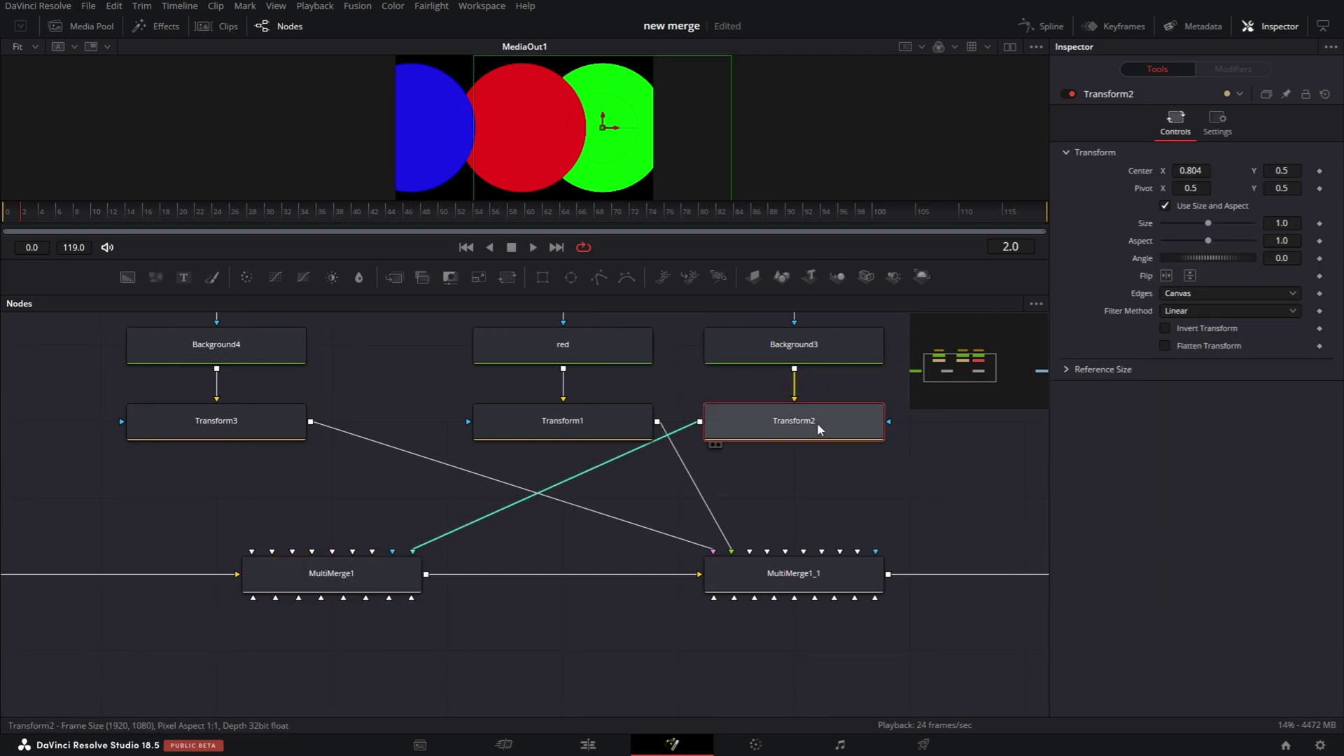
{"action": "left_click_drag", "start_coordinate": [1197, 172], "coordinate": [1006, 213]}
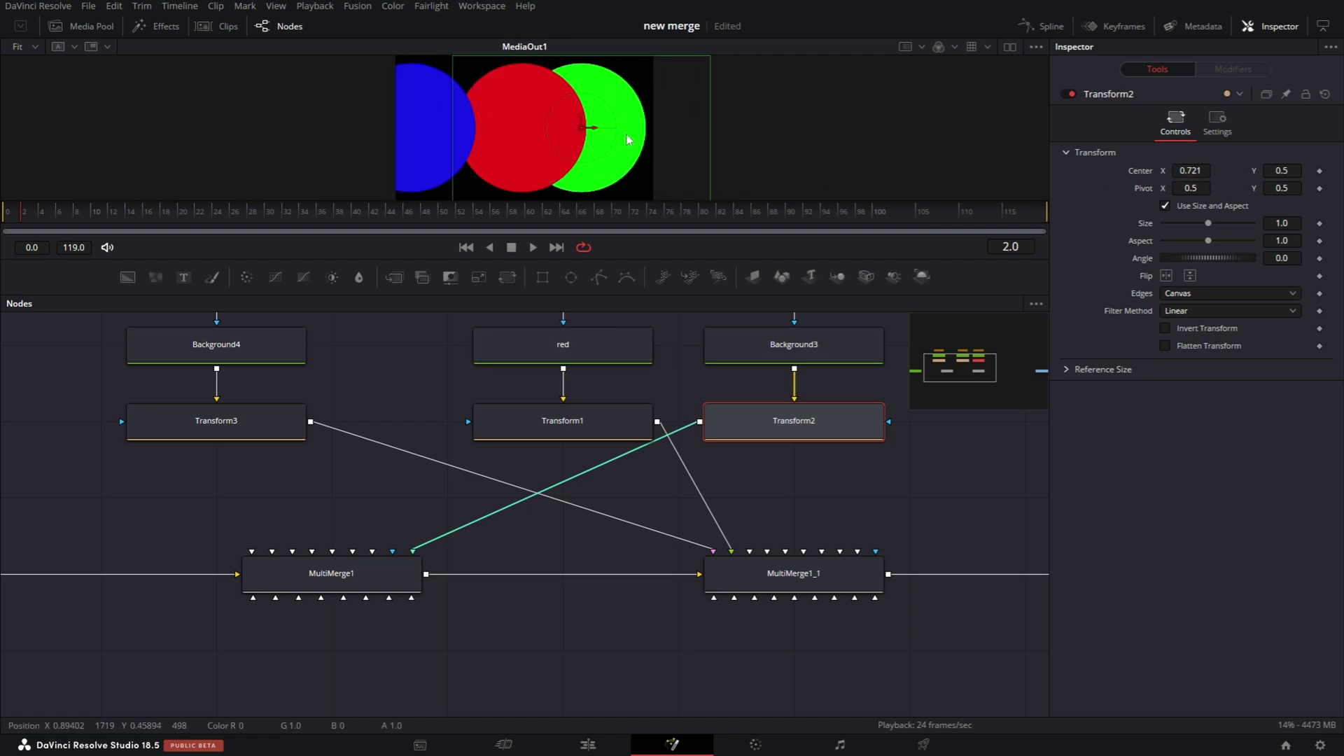
{"action": "left_click", "coordinate": [813, 570]}
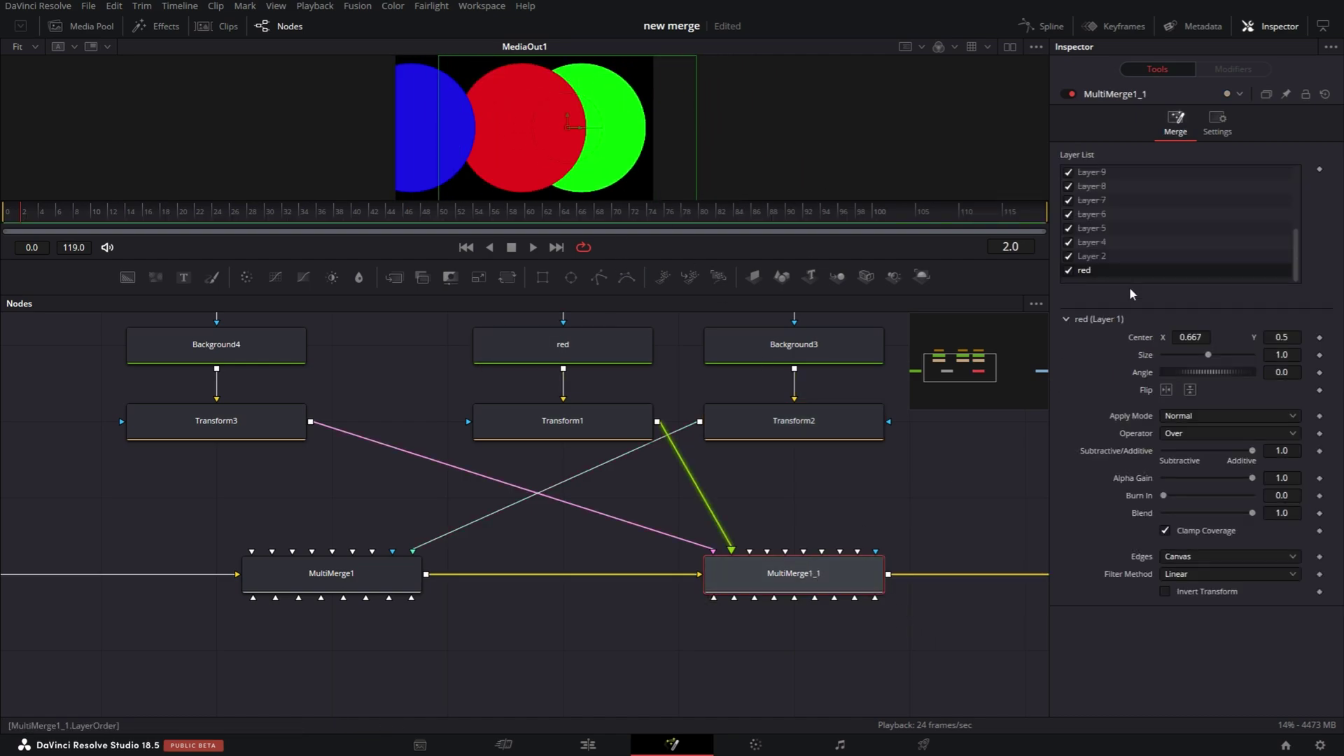
{"action": "left_click", "coordinate": [1111, 255]}
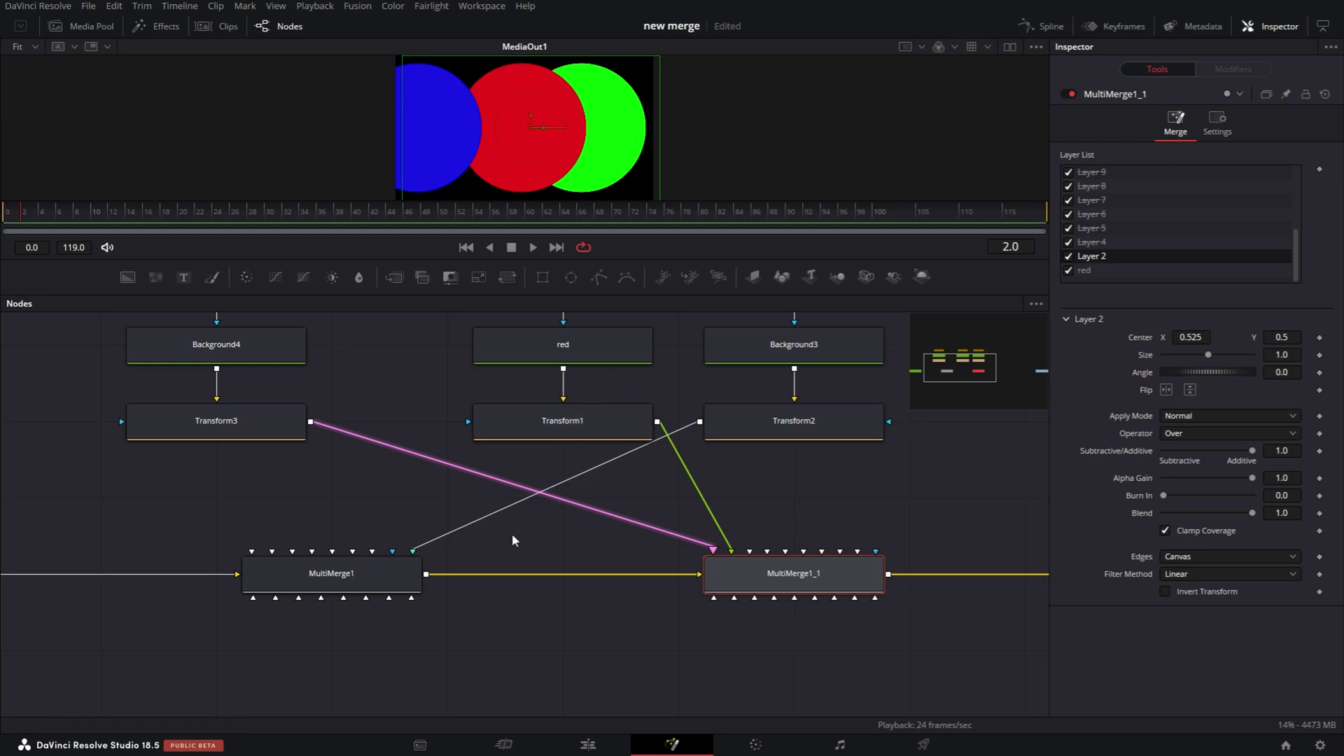
- Add an Ellipse4 mask to MultiMerge1 and return to its layer settings
{"action": "left_click", "coordinate": [356, 575]}
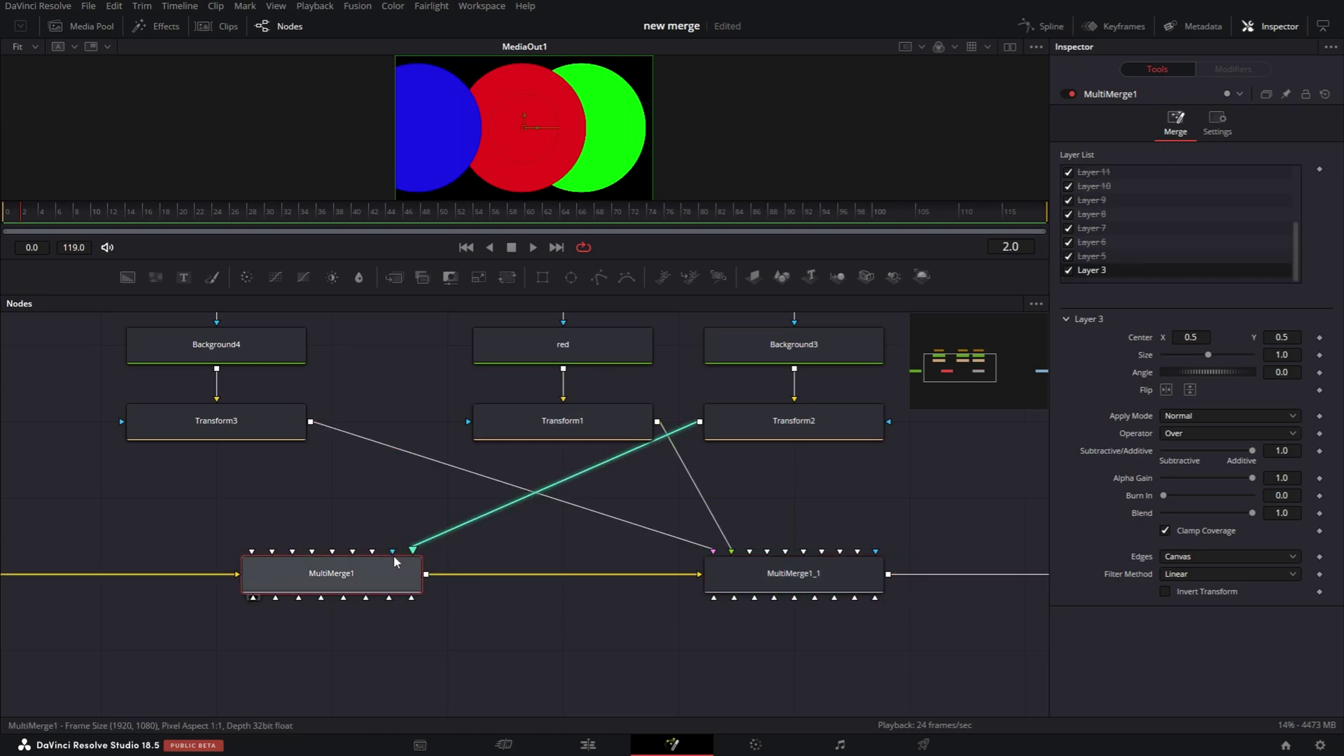
{"action": "scroll", "coordinate": [471, 429], "scroll_direction": "up", "scroll_amount": 1}
{"action": "left_click", "coordinate": [571, 278]}
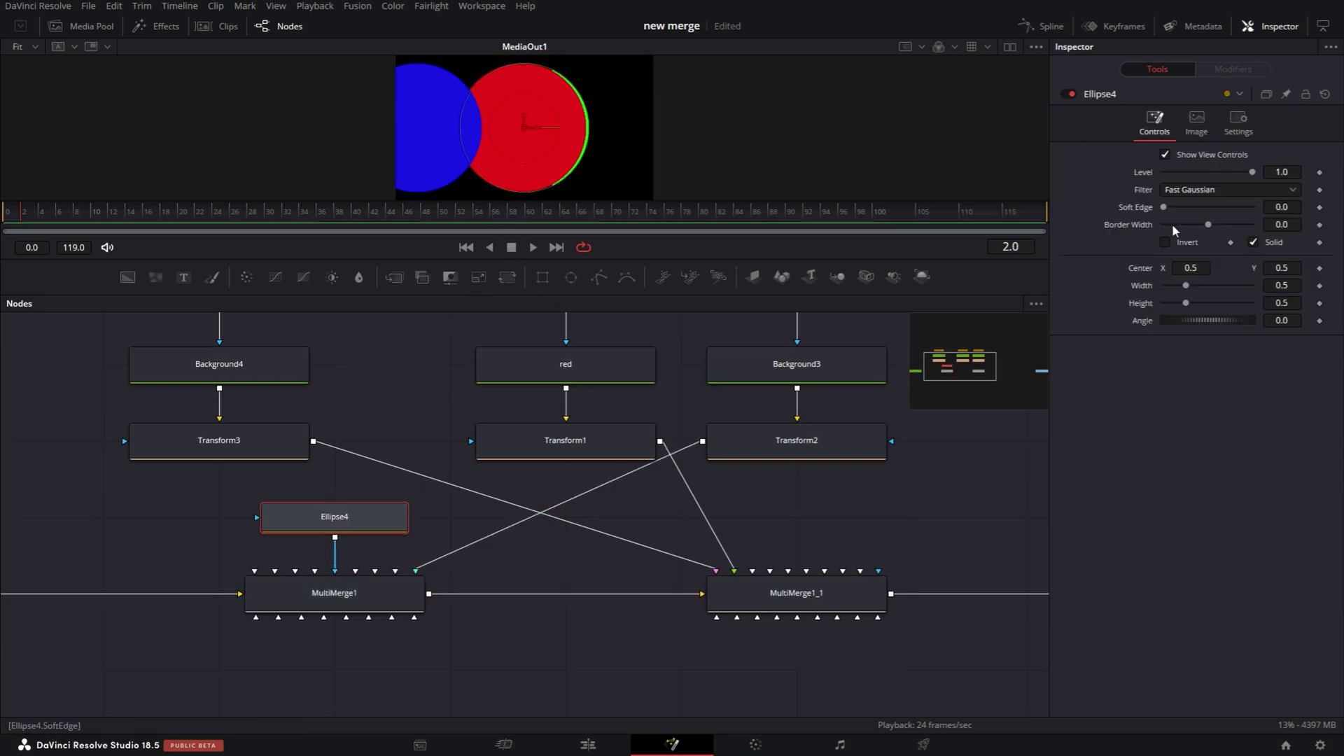
{"action": "left_click", "coordinate": [384, 603]}
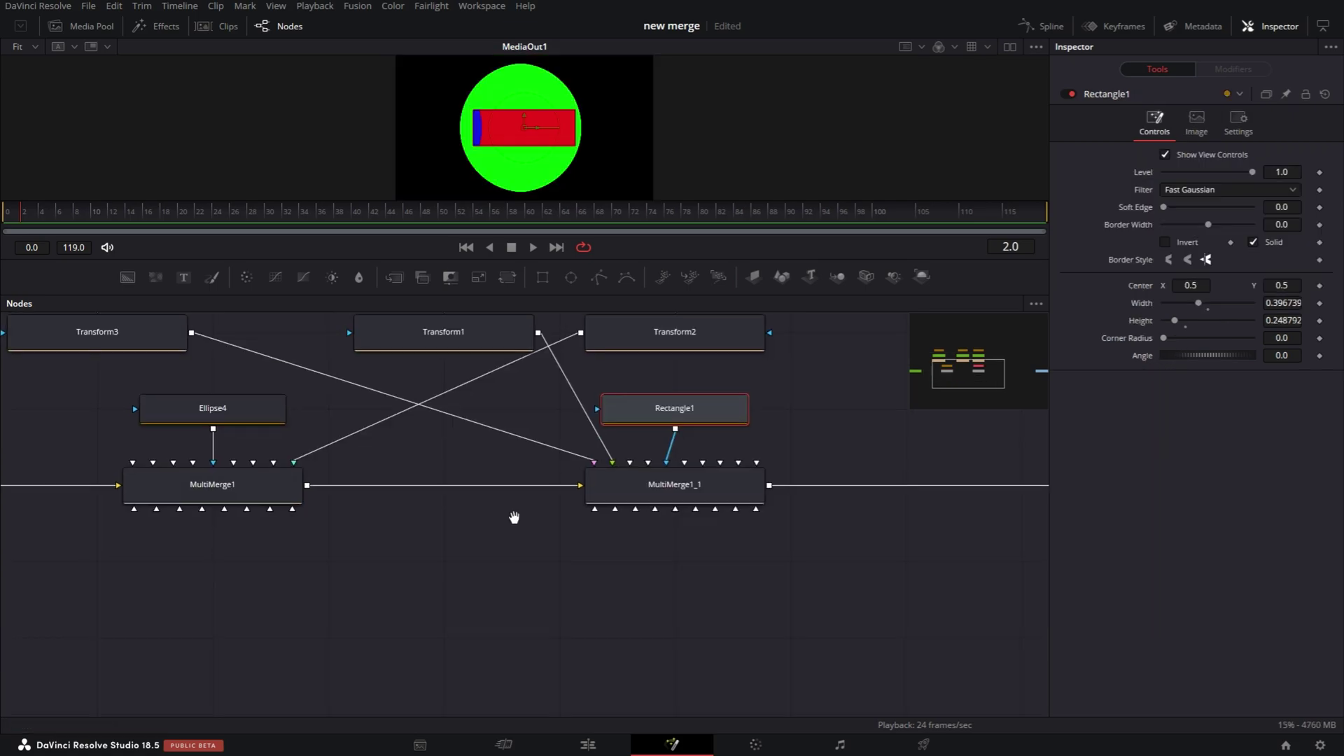
{"action": "scroll", "coordinate": [599, 643], "scroll_direction": "up", "scroll_amount": 4}
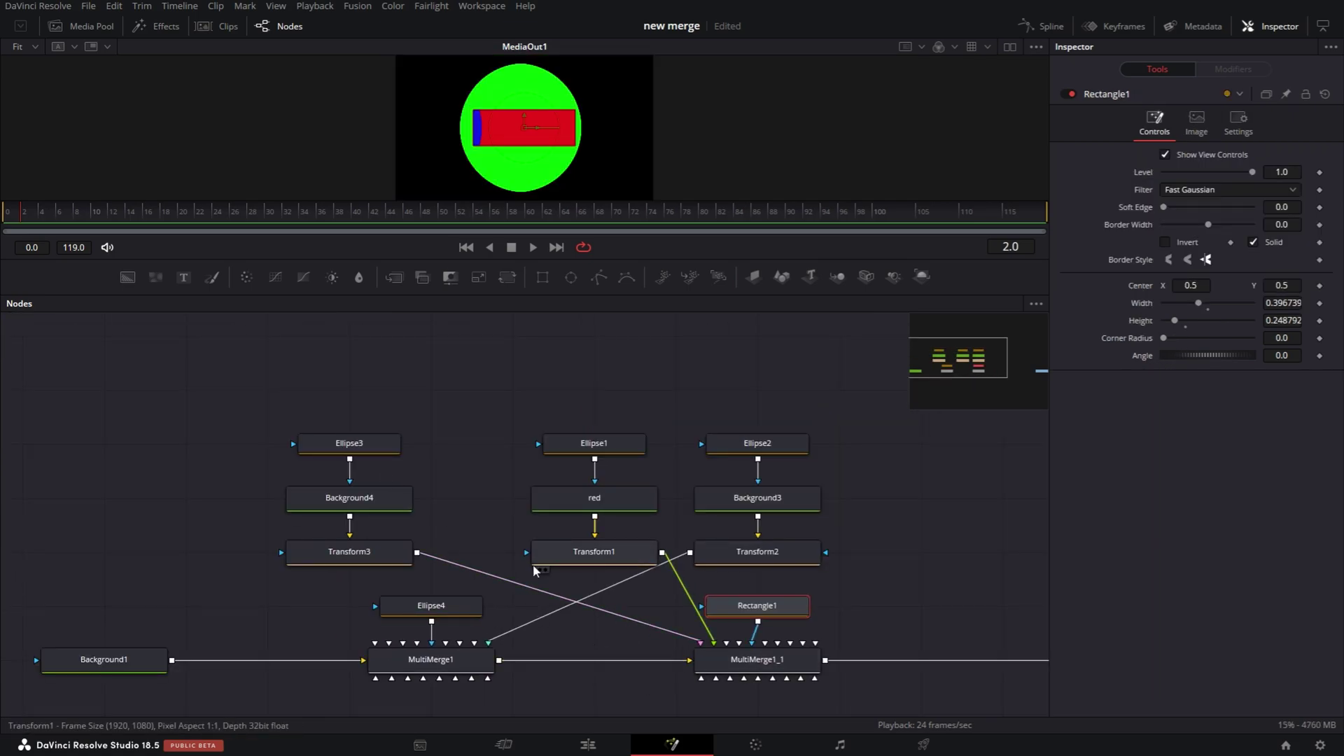
- Group Ellipse3, Background4 and Transform3 with Ctrl+G, place it by MultiMerge1_1, and rename it layer2
{"action": "left_click_drag", "start_coordinate": [201, 403], "coordinate": [483, 578]}
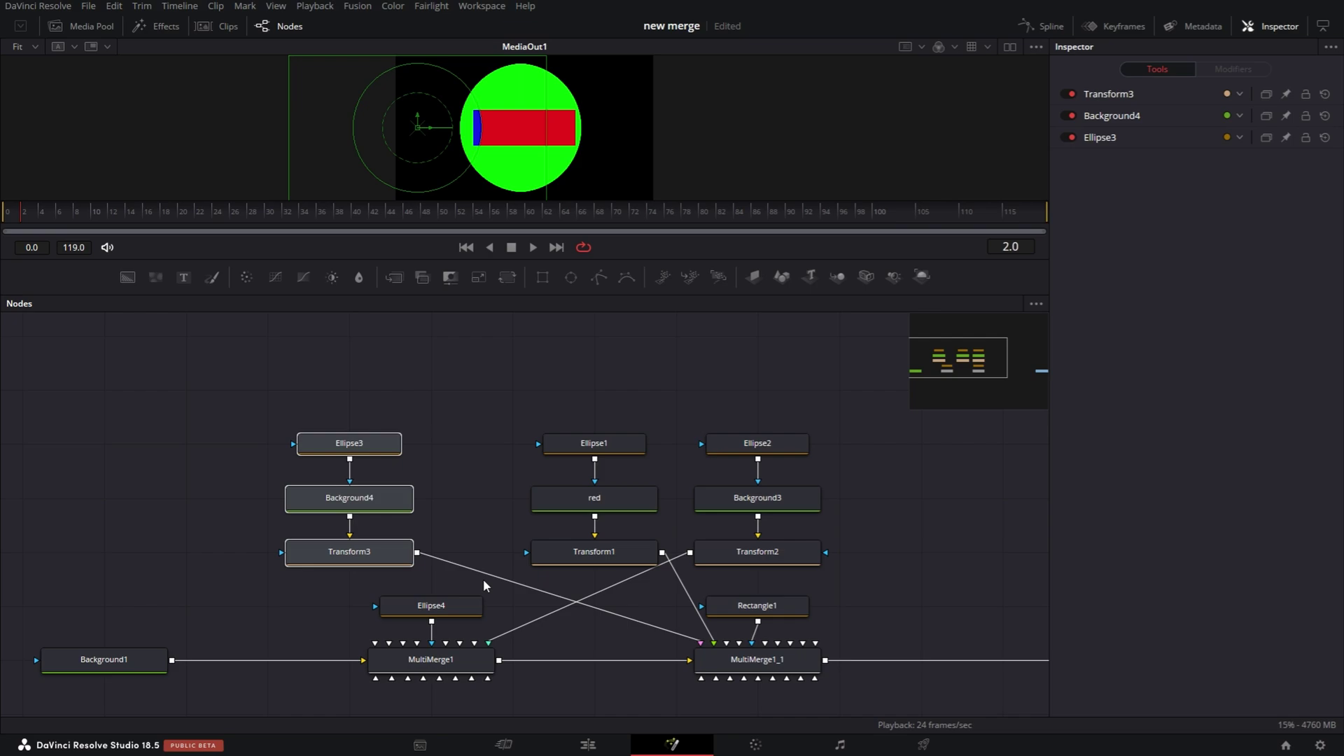
{"action": "key", "text": "ctrl+g"}
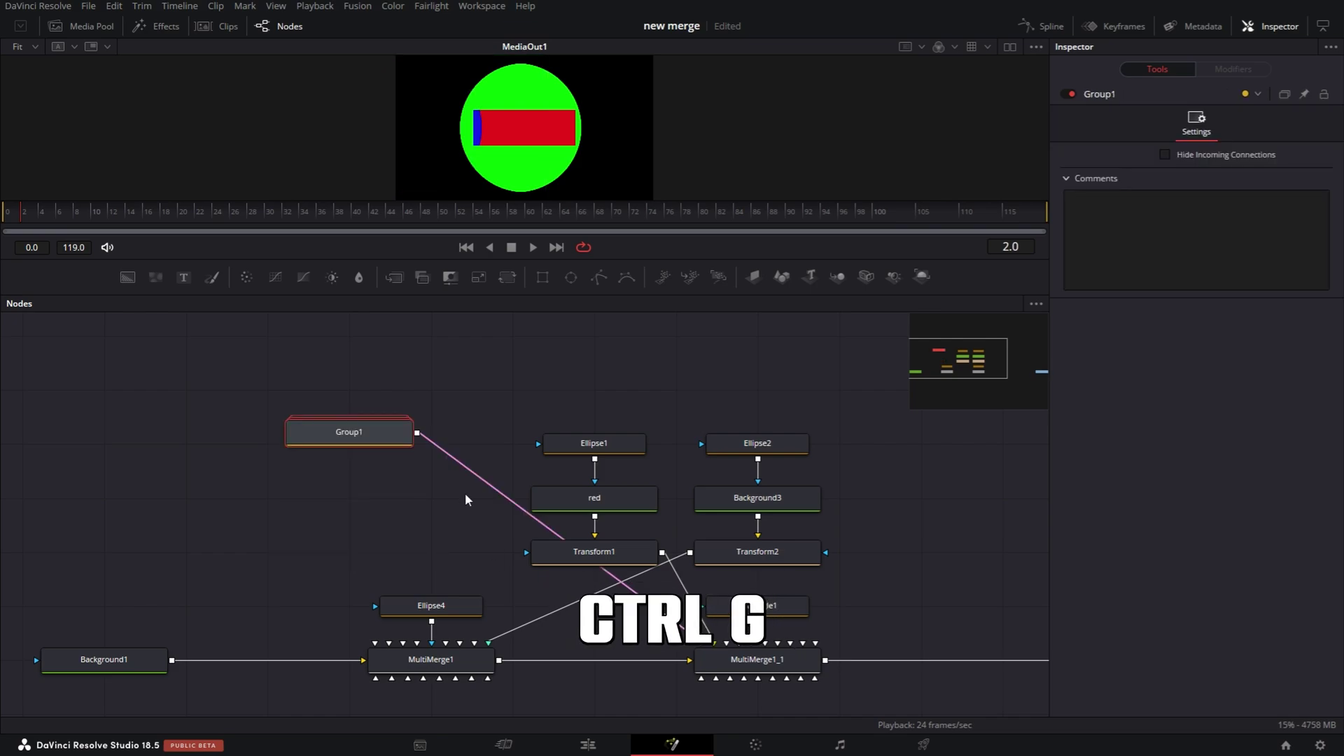
{"action": "left_click_drag", "start_coordinate": [361, 440], "coordinate": [961, 568]}
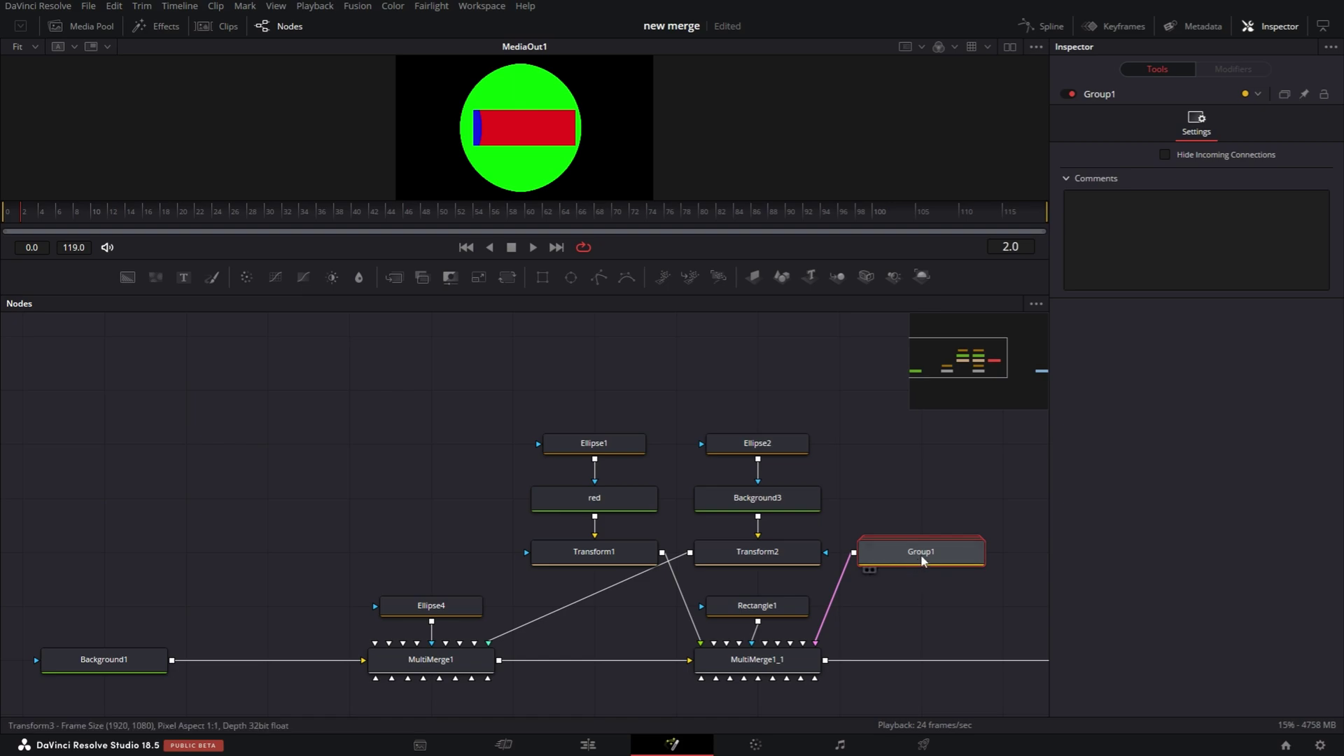
{"action": "key", "text": "F2"}
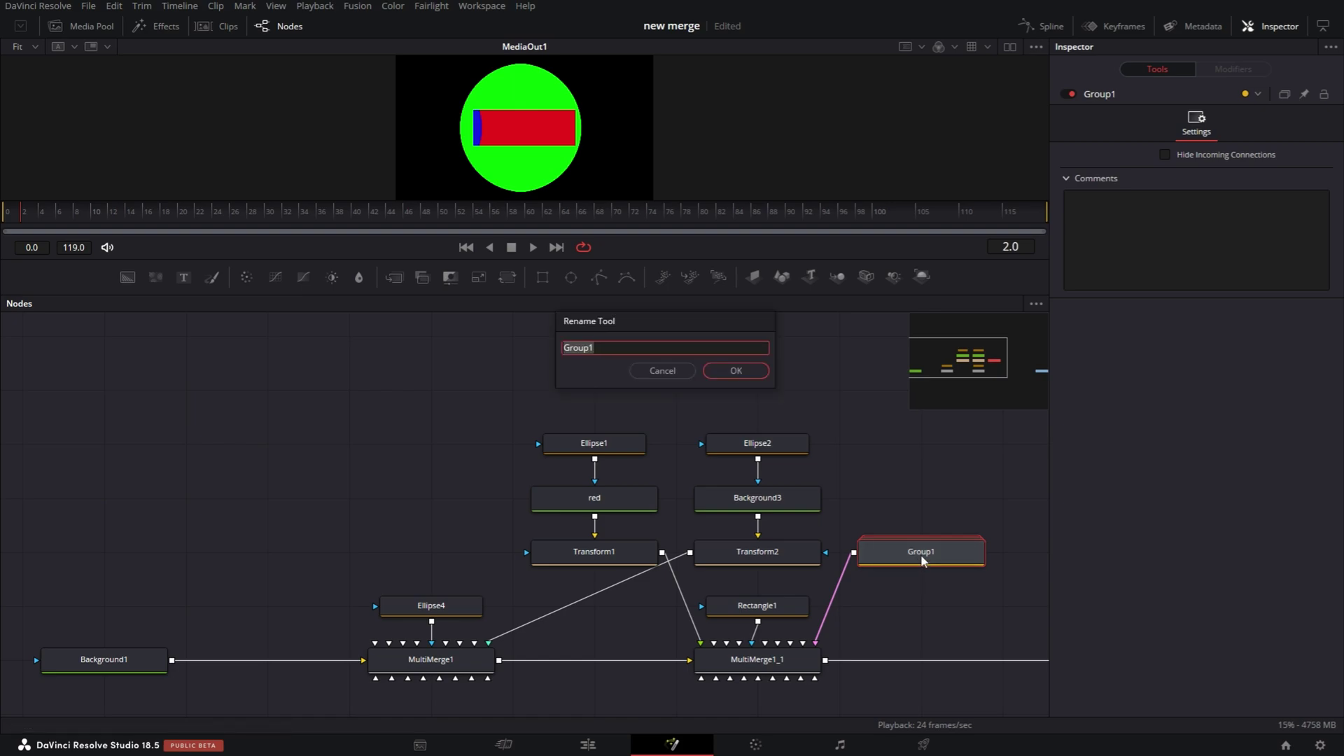
{"action": "type", "text": "layer2"}
{"action": "key", "text": "Return"}
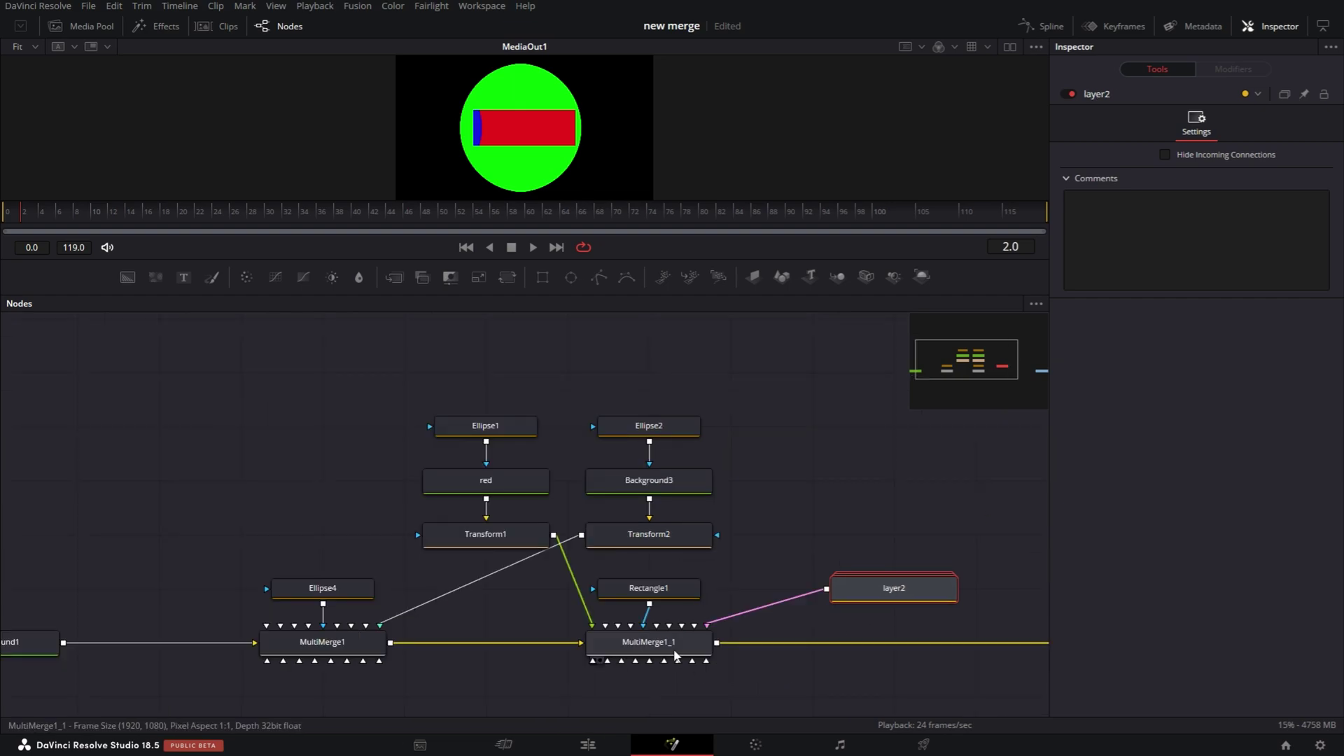
- Select MultiMerge1_1 and open the layer2 group to check its contents
{"action": "left_click", "coordinate": [648, 642]}
{"action": "mouse_move", "coordinate": [891, 603]}
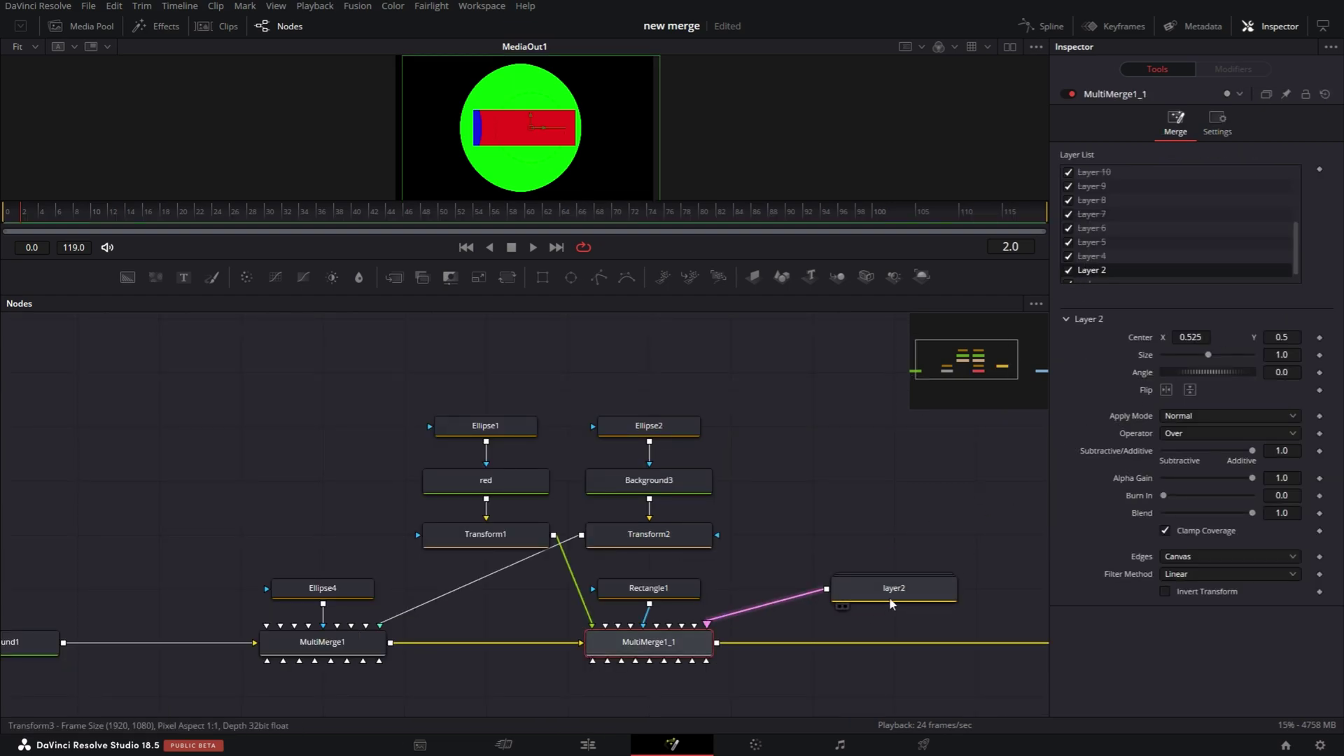
{"action": "double_click", "coordinate": [903, 592]}
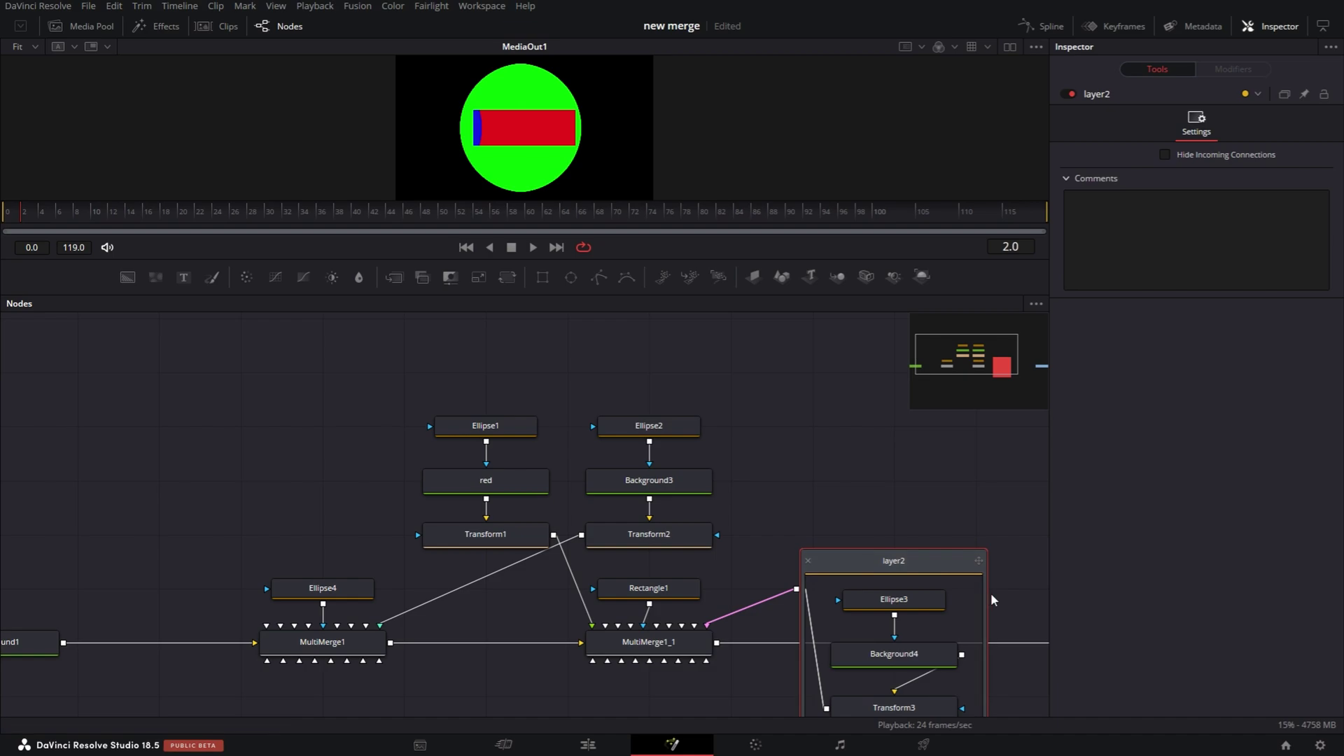
{"action": "scroll", "coordinate": [934, 471], "scroll_direction": "down", "scroll_amount": 3}
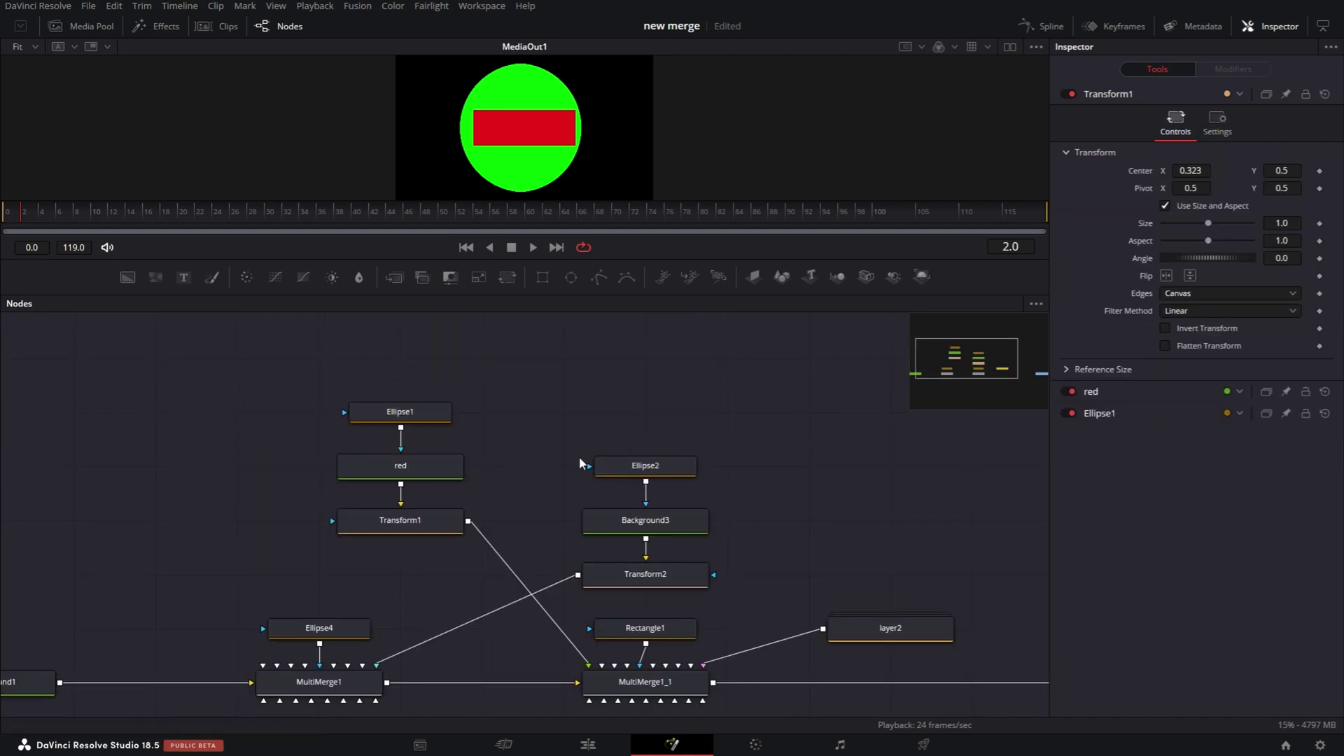
- Wrap Ellipse1, red and Transform1 in an Underlay found by searching 'un'
{"action": "left_click_drag", "start_coordinate": [223, 359], "coordinate": [526, 555]}
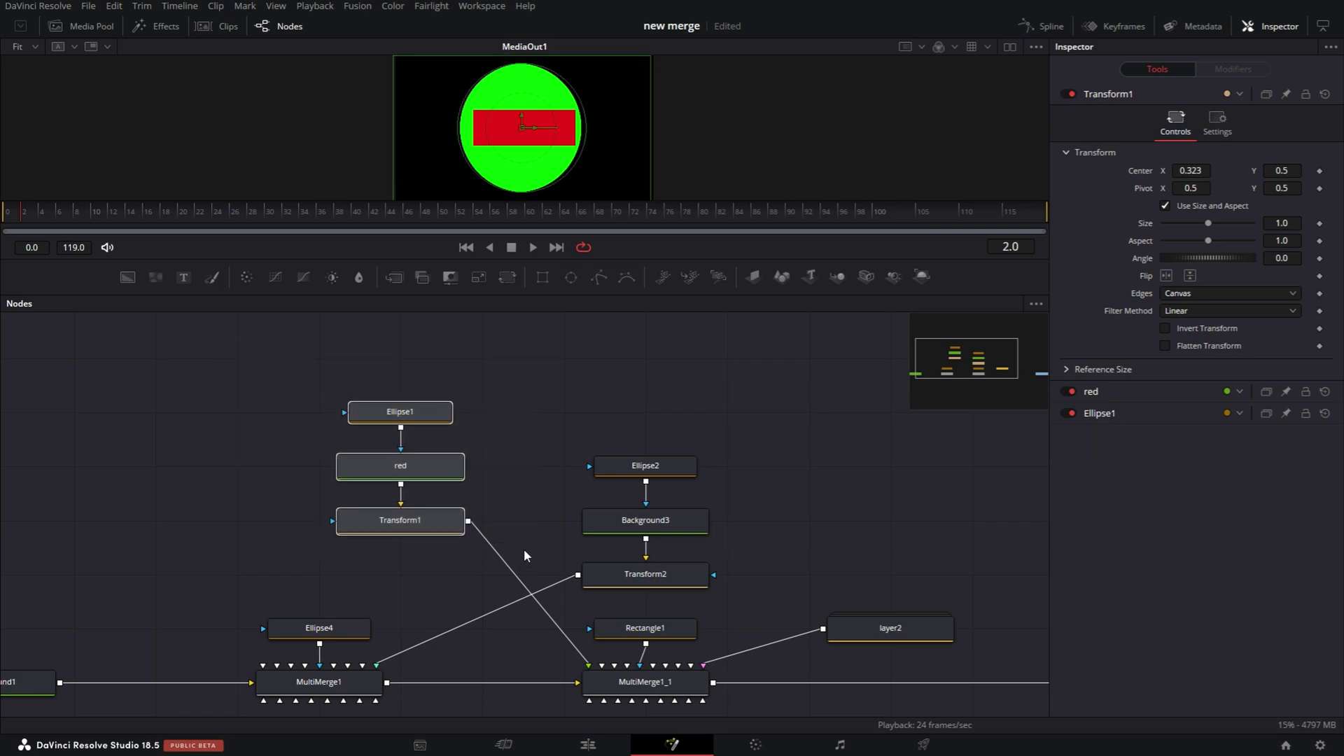
{"action": "key", "text": "shift+space"}
{"action": "type", "text": "un"}
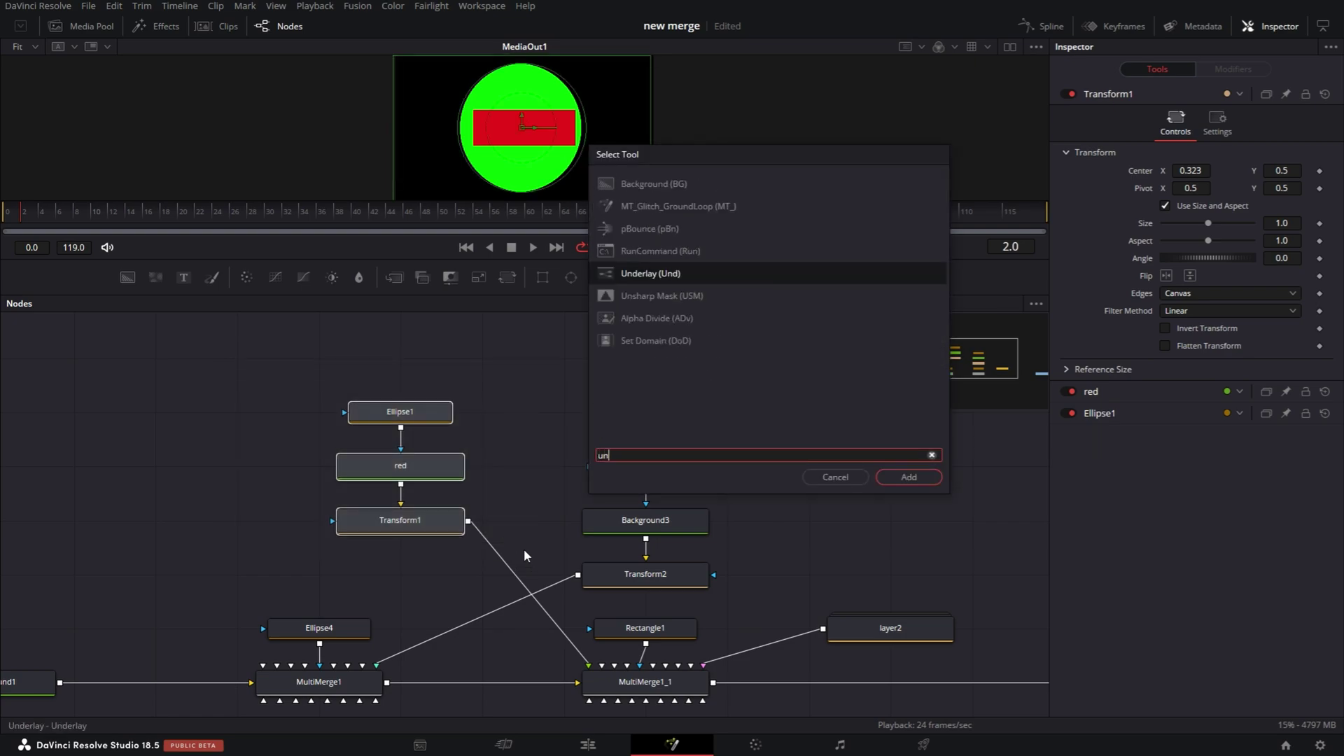
{"action": "left_click", "coordinate": [644, 274]}
{"action": "left_click", "coordinate": [899, 477]}
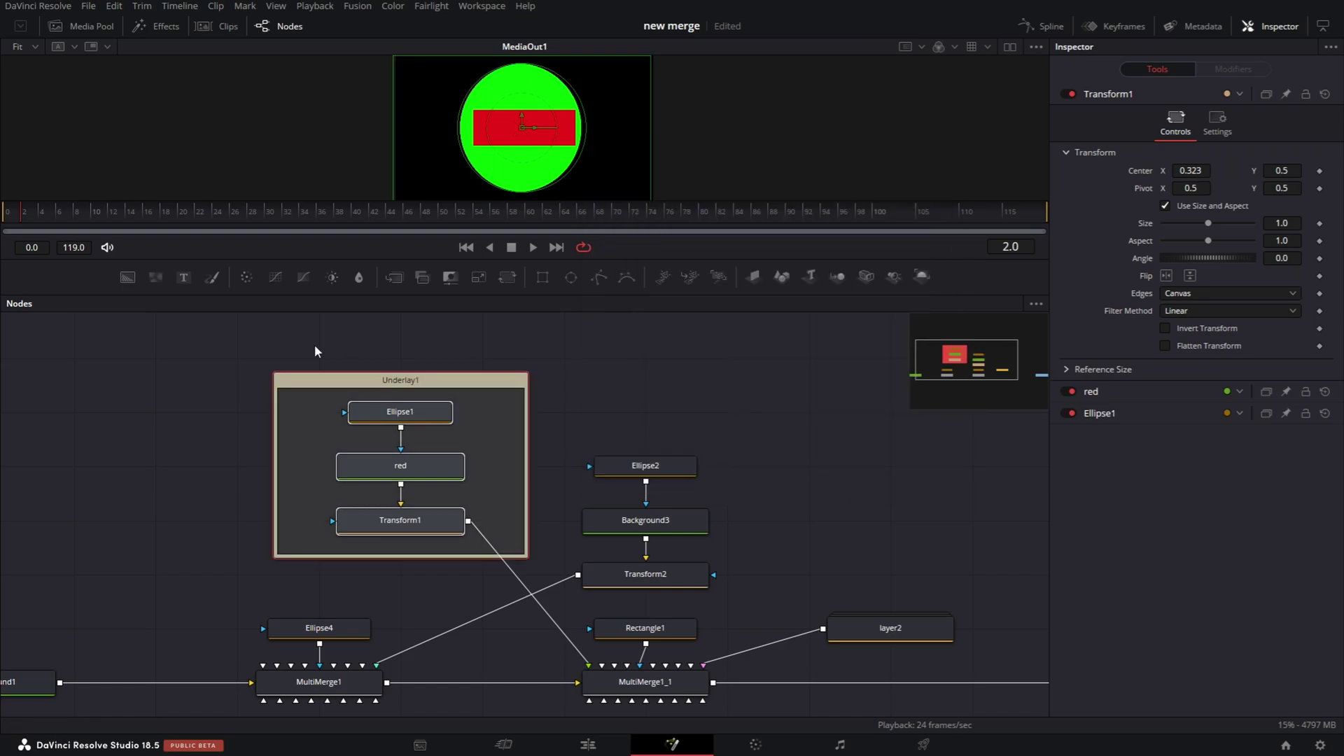
- Check that Underlay1 moves with its nodes, then widen it to the left
{"action": "left_click", "coordinate": [615, 360]}
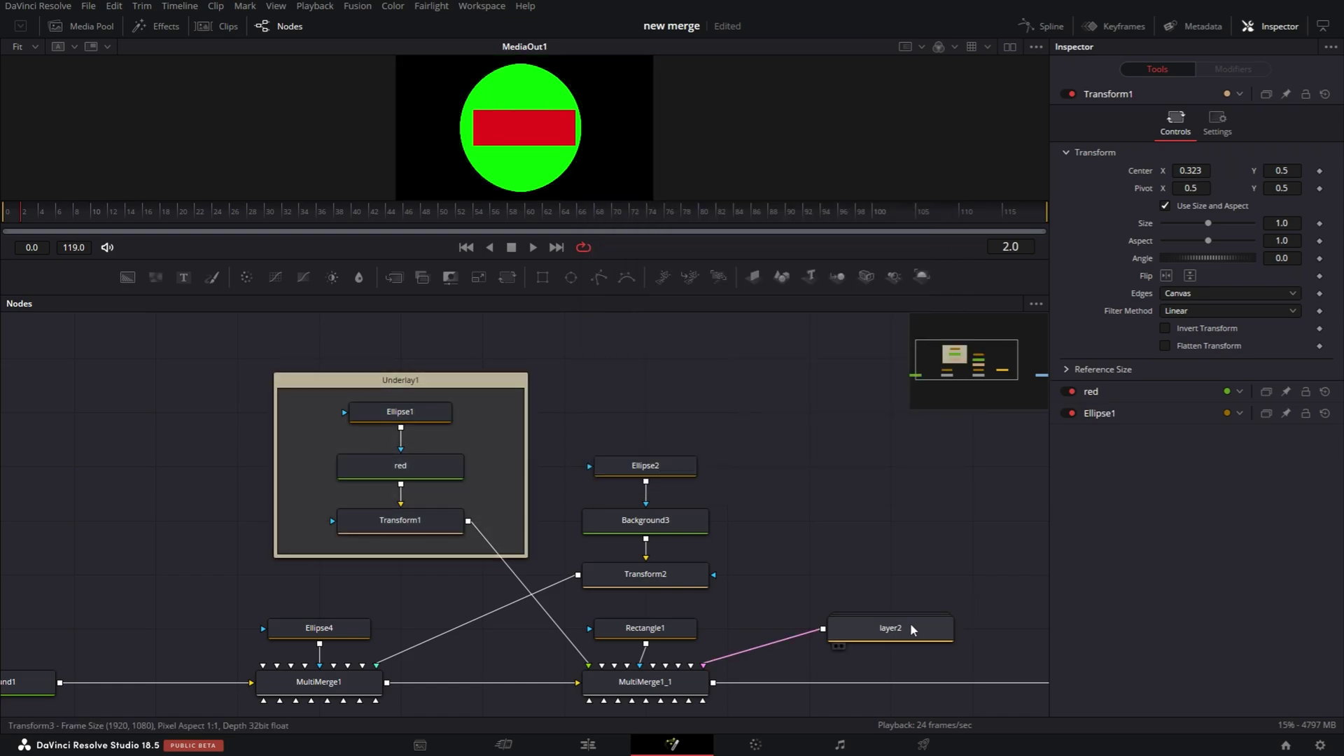
{"action": "mouse_move", "coordinate": [410, 387]}
{"action": "left_mouse_down"}
{"action": "mouse_move", "coordinate": [331, 386]}
{"action": "mouse_move", "coordinate": [330, 489]}
{"action": "mouse_move", "coordinate": [410, 386]}
{"action": "left_mouse_up"}
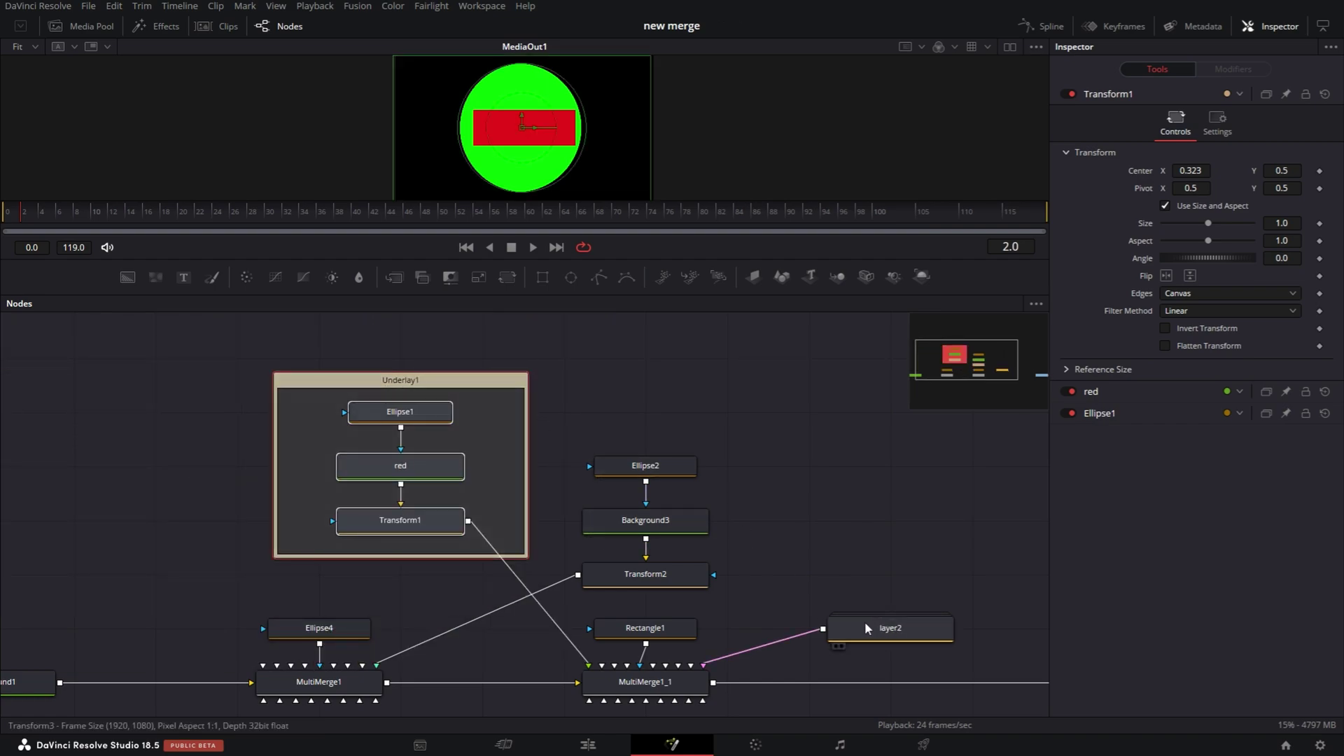
{"action": "left_click", "coordinate": [217, 415]}
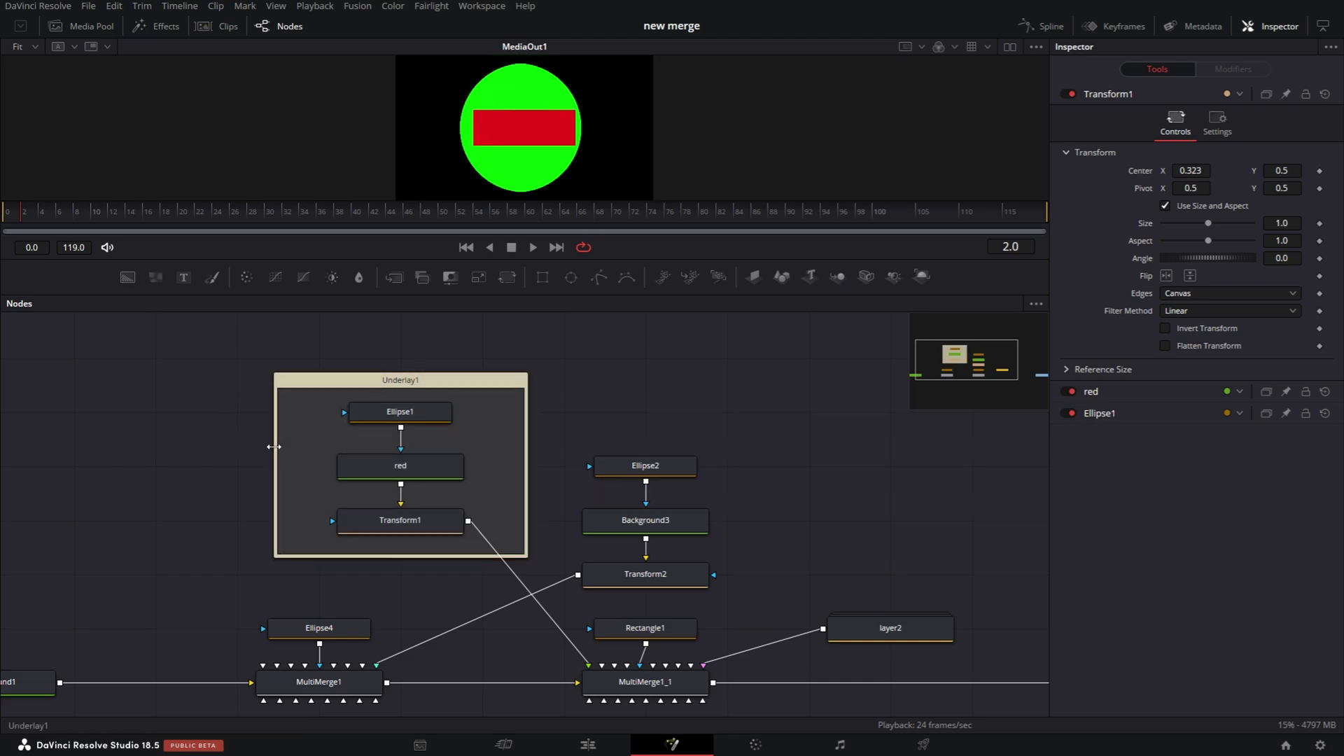
{"action": "left_click_drag", "start_coordinate": [277, 455], "coordinate": [164, 440]}
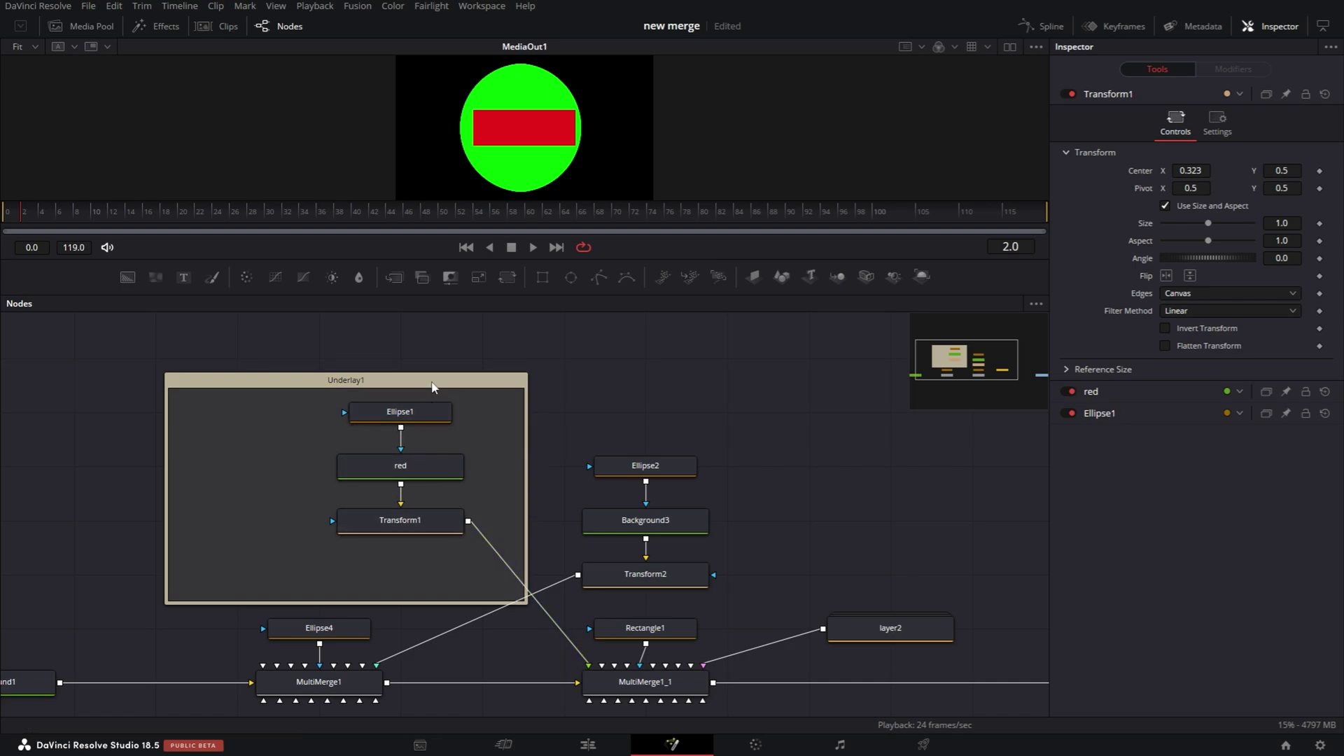
- Merge a new Background2 with Transform1 through Merge1, placing both nodes inside Underlay1
{"action": "left_click", "coordinate": [419, 530]}
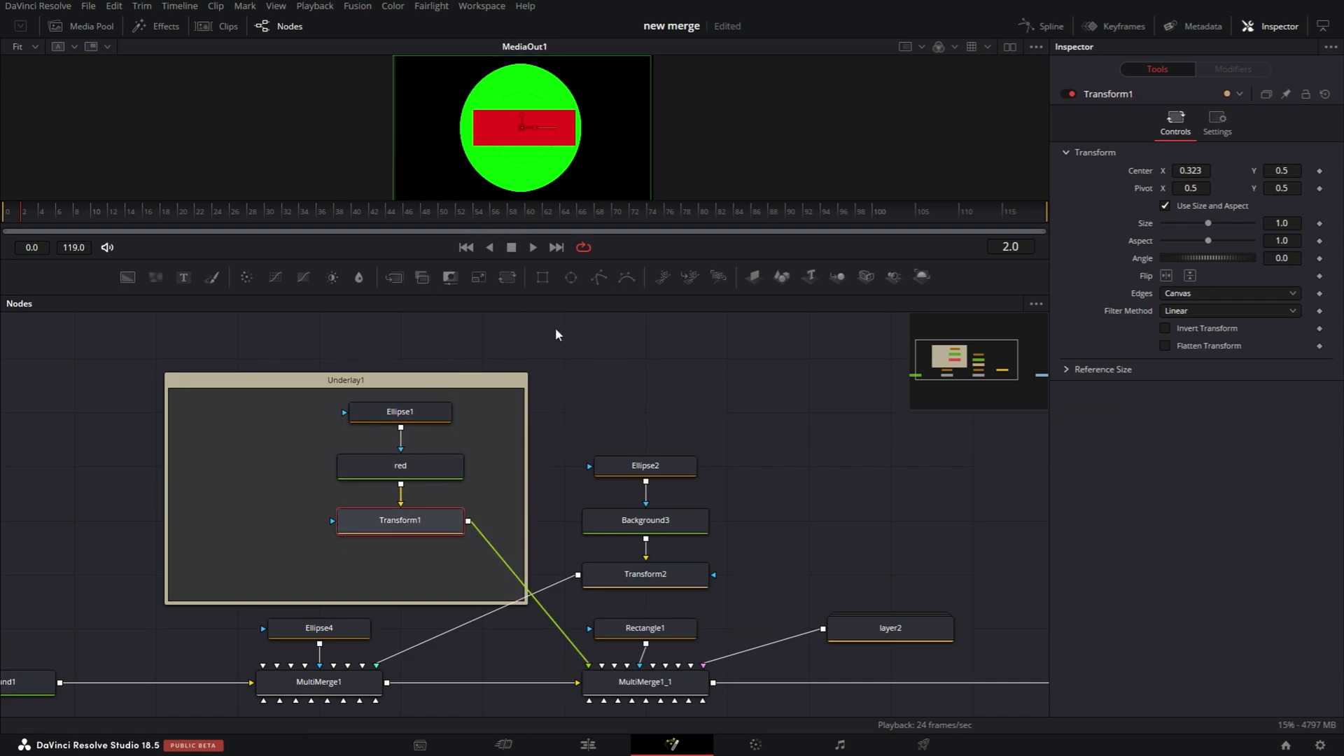
{"action": "left_click", "coordinate": [131, 278]}
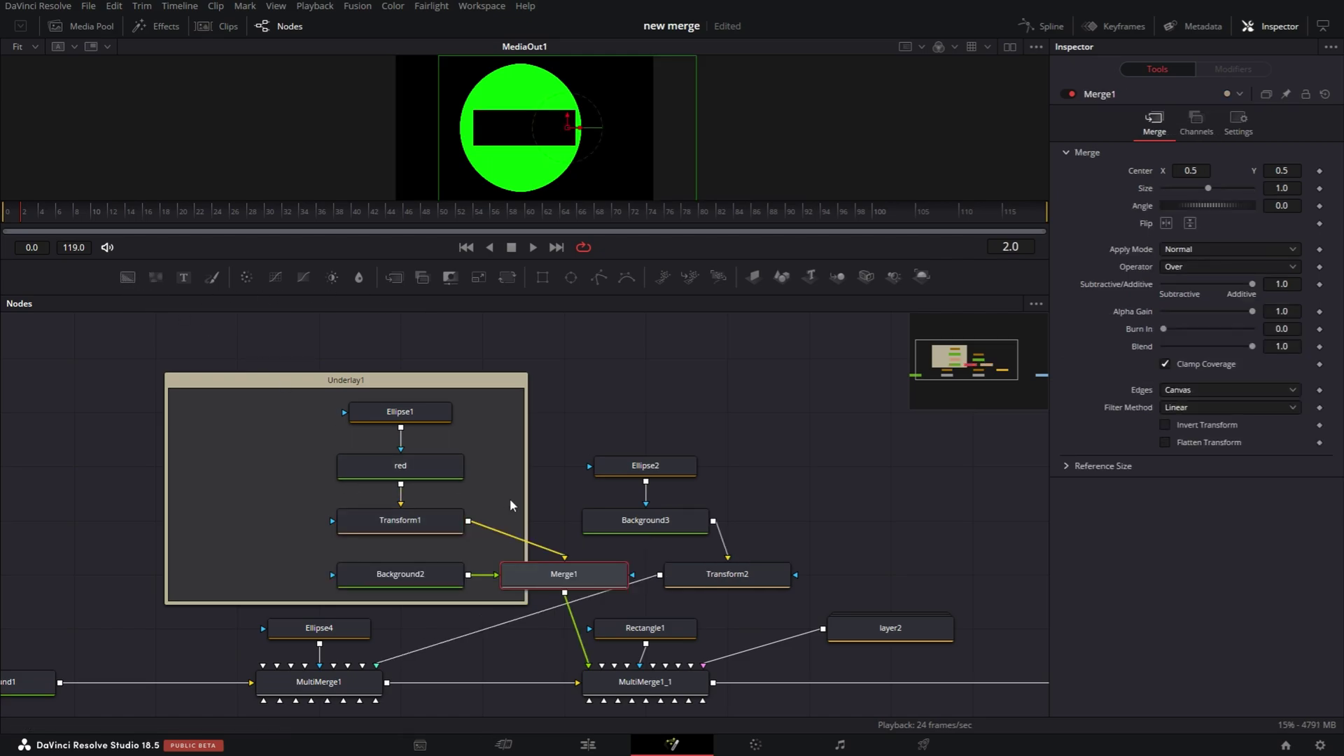
{"action": "left_click_drag", "start_coordinate": [509, 574], "coordinate": [243, 575]}
{"action": "left_click_drag", "start_coordinate": [528, 580], "coordinate": [447, 581]}
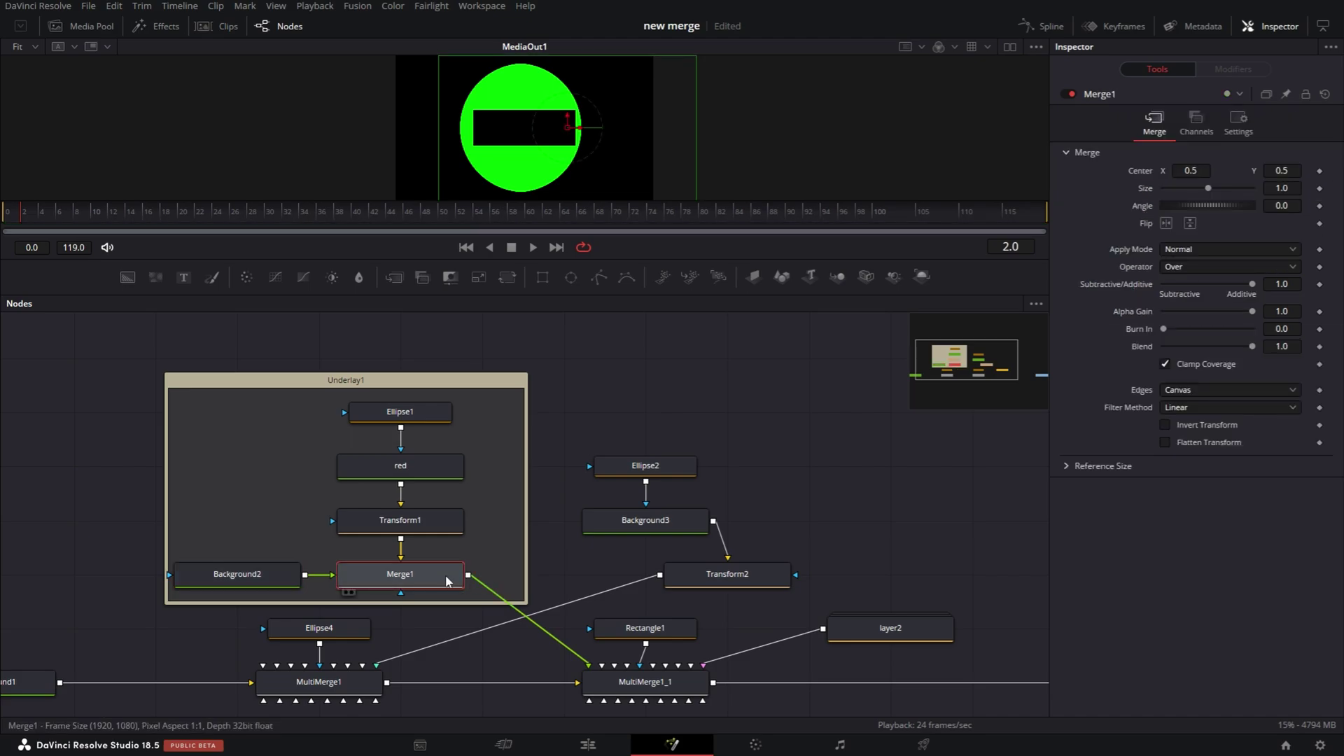
{"action": "mouse_move", "coordinate": [417, 397]}
{"action": "left_mouse_down"}
{"action": "mouse_move", "coordinate": [877, 398]}
{"action": "mouse_move", "coordinate": [413, 398]}
{"action": "left_mouse_up"}
- Inside the expanded layer2 group, add Transform4 after Transform3 and widen the group to show it
{"action": "double_click", "coordinate": [866, 633]}
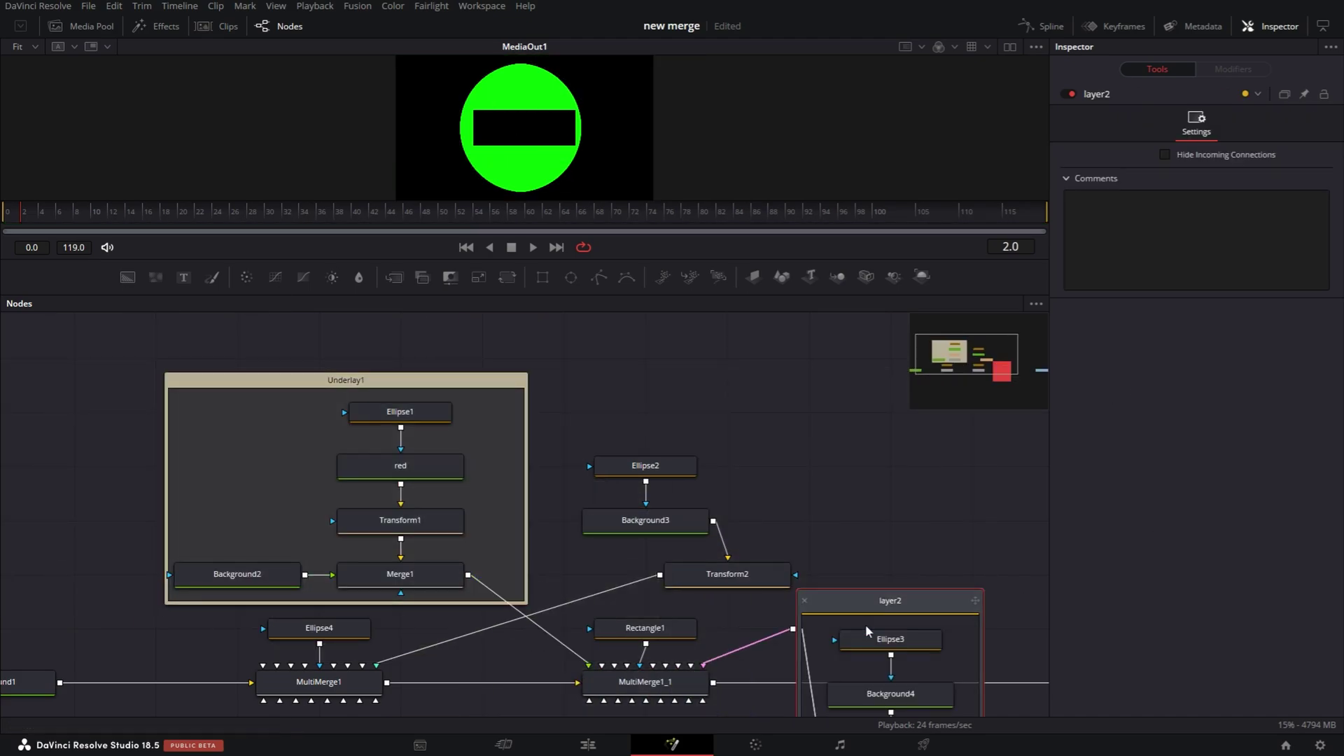
{"action": "scroll", "coordinate": [866, 624], "scroll_direction": "down", "scroll_amount": 5}
{"action": "left_click", "coordinate": [861, 506]}
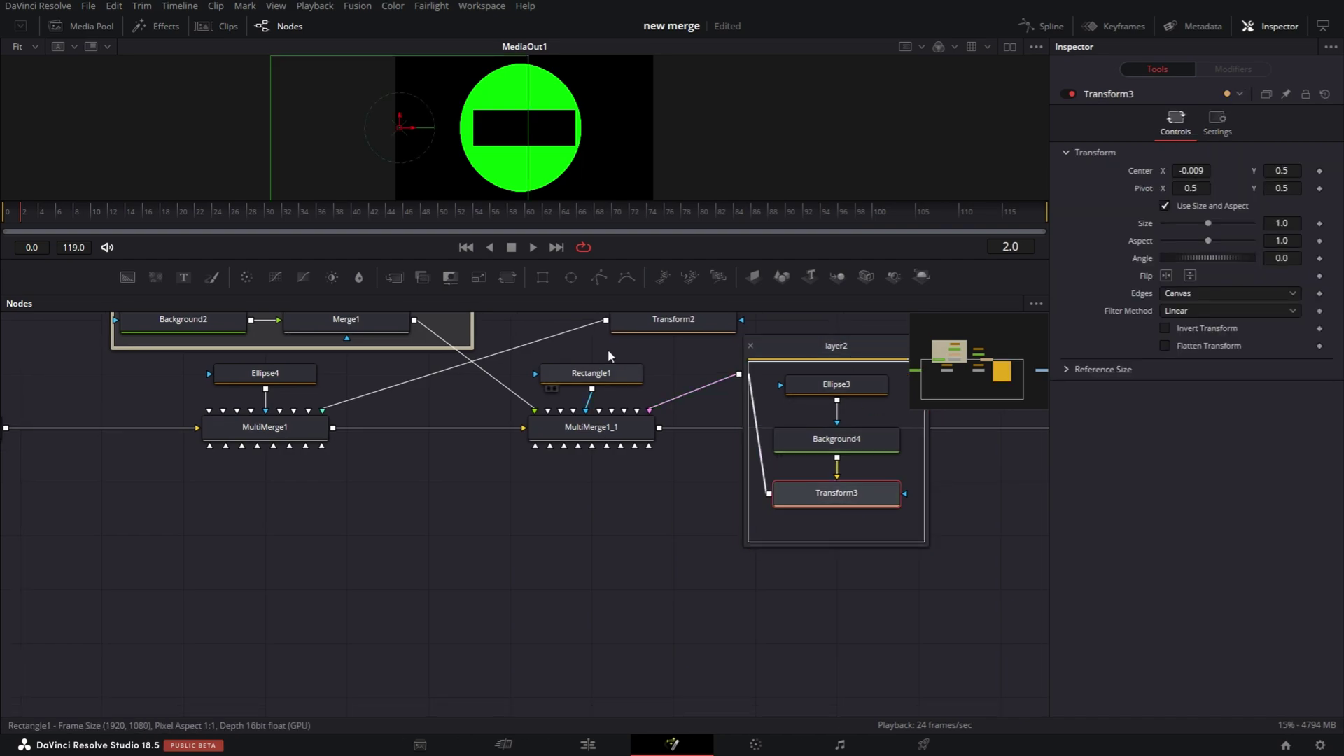
{"action": "left_click", "coordinate": [507, 278]}
{"action": "scroll", "coordinate": [918, 520], "scroll_direction": "up", "scroll_amount": 4}
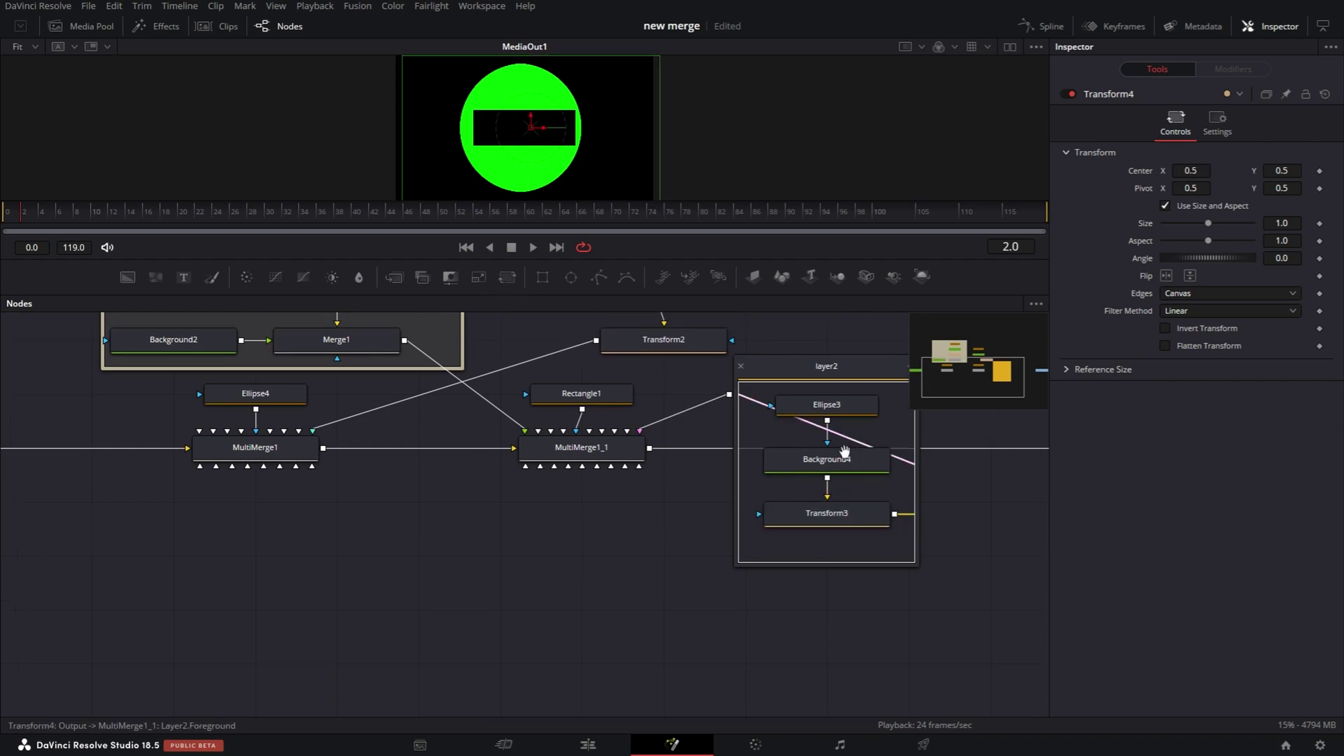
{"action": "scroll", "coordinate": [755, 545], "scroll_direction": "right", "scroll_amount": 8}
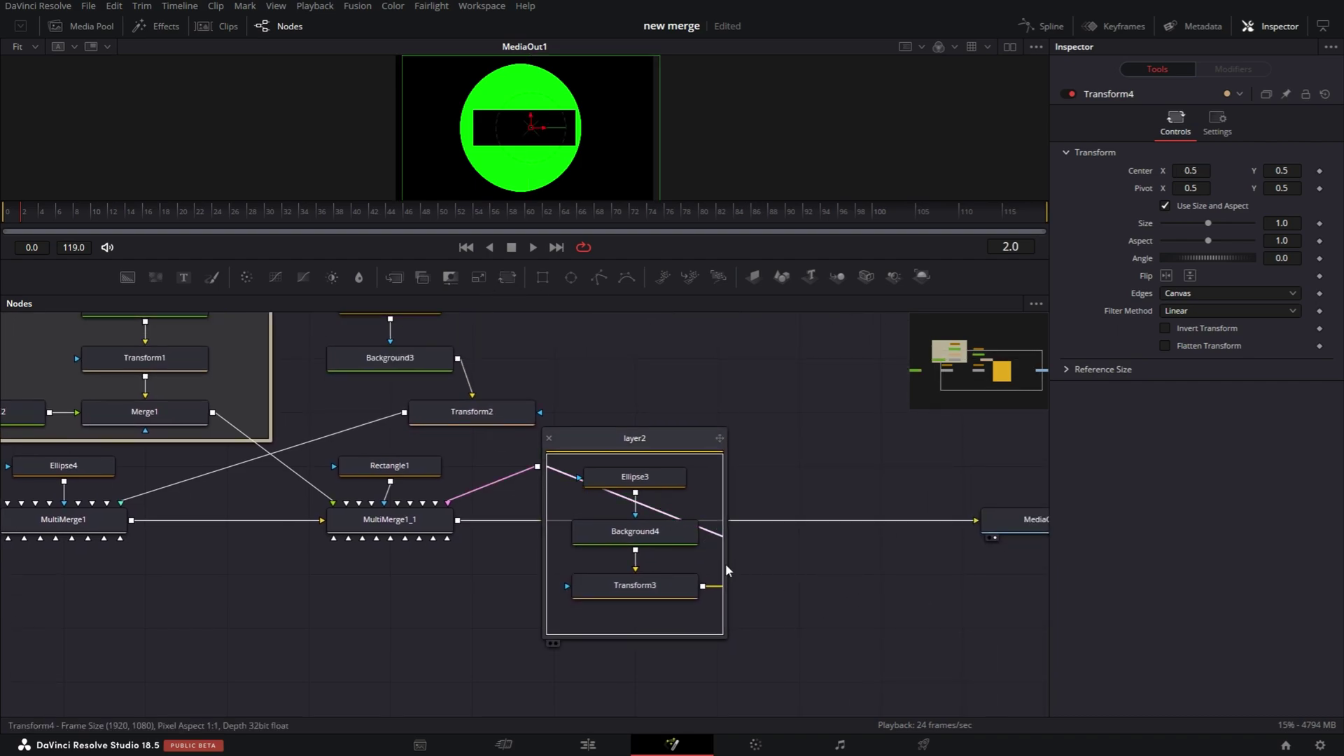
{"action": "left_click_drag", "start_coordinate": [731, 565], "coordinate": [994, 566]}
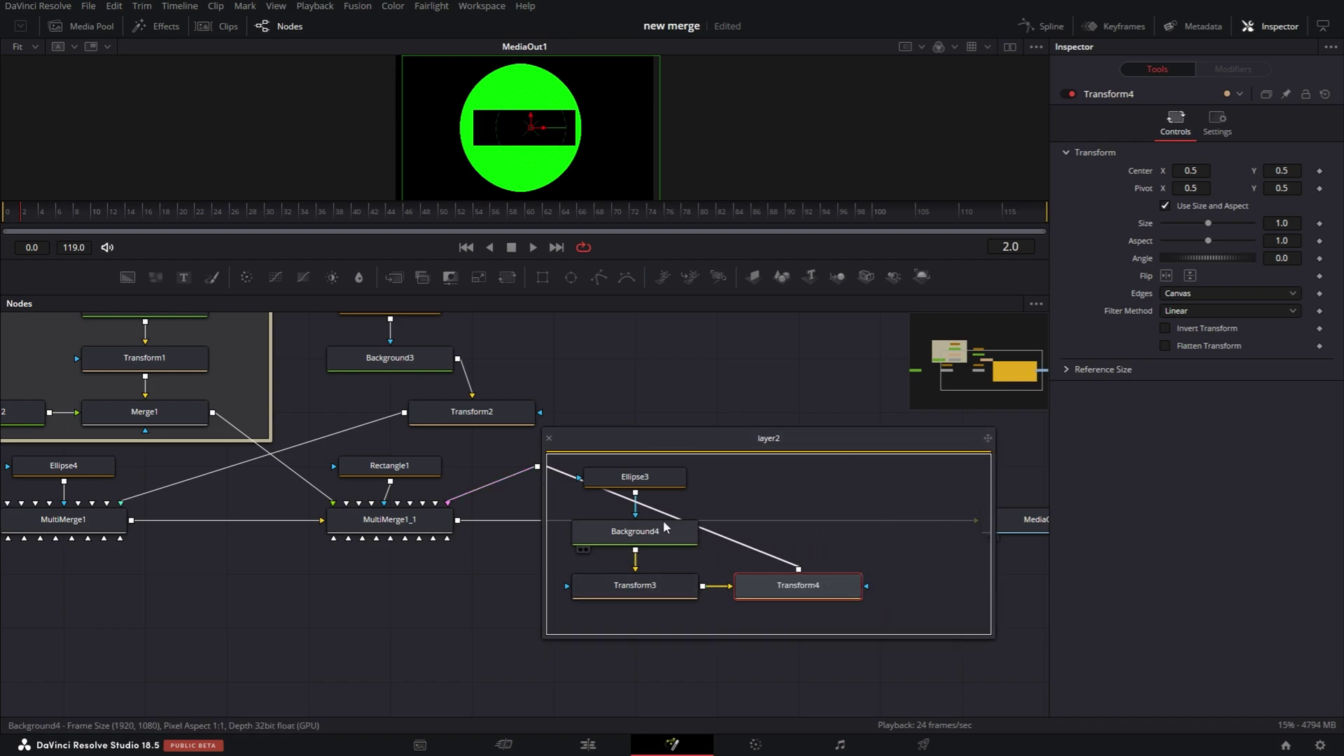